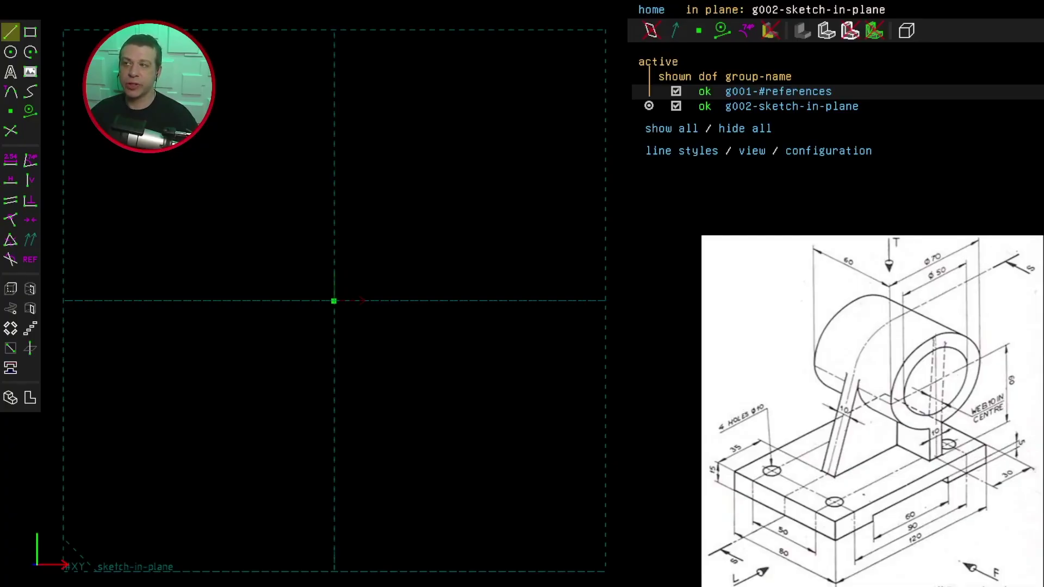
Draw a closed T-shaped outline of line segments: a tall stem on a wide base
{"action": "key", "text": "s"}
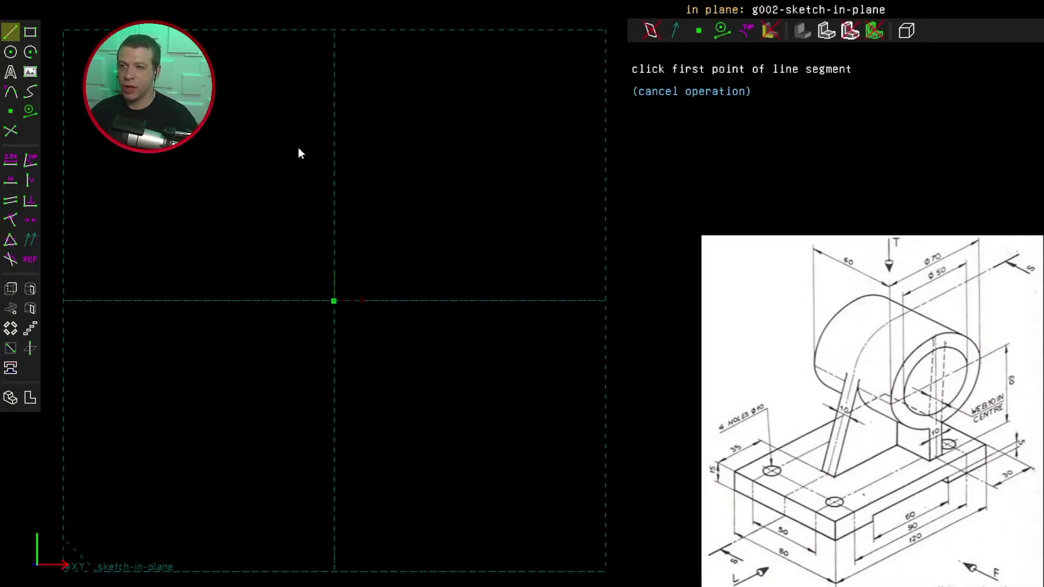
{"action": "left_click", "coordinate": [301, 128]}
{"action": "left_click", "coordinate": [367, 129]}
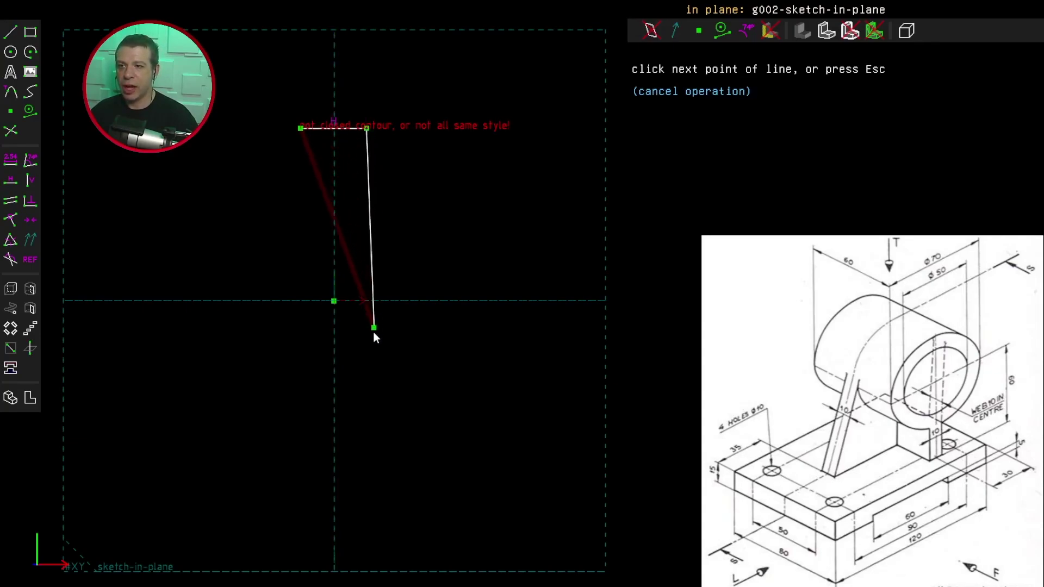
{"action": "left_click", "coordinate": [371, 345]}
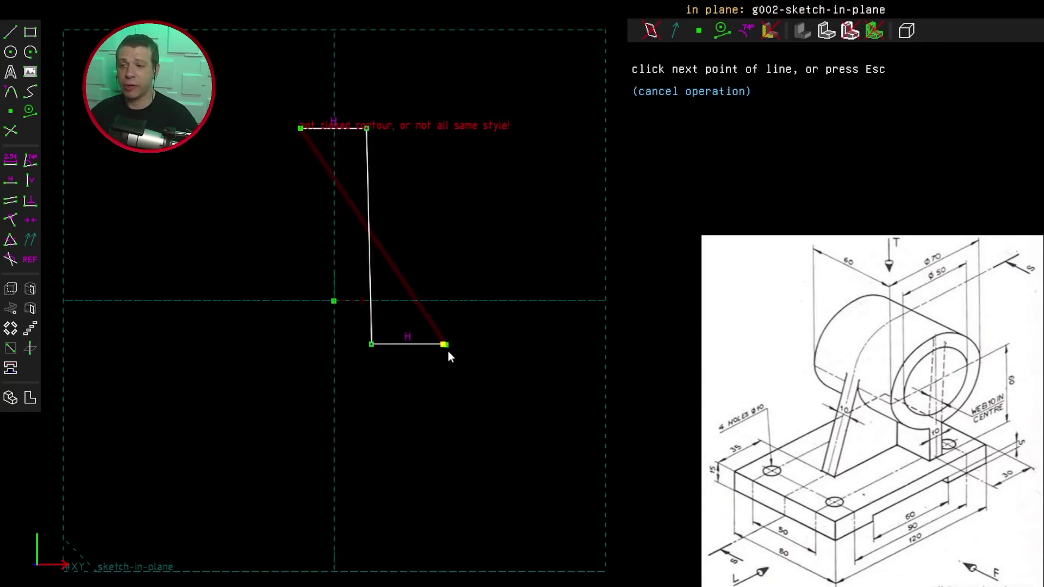
{"action": "left_click", "coordinate": [444, 344]}
{"action": "left_click", "coordinate": [443, 392]}
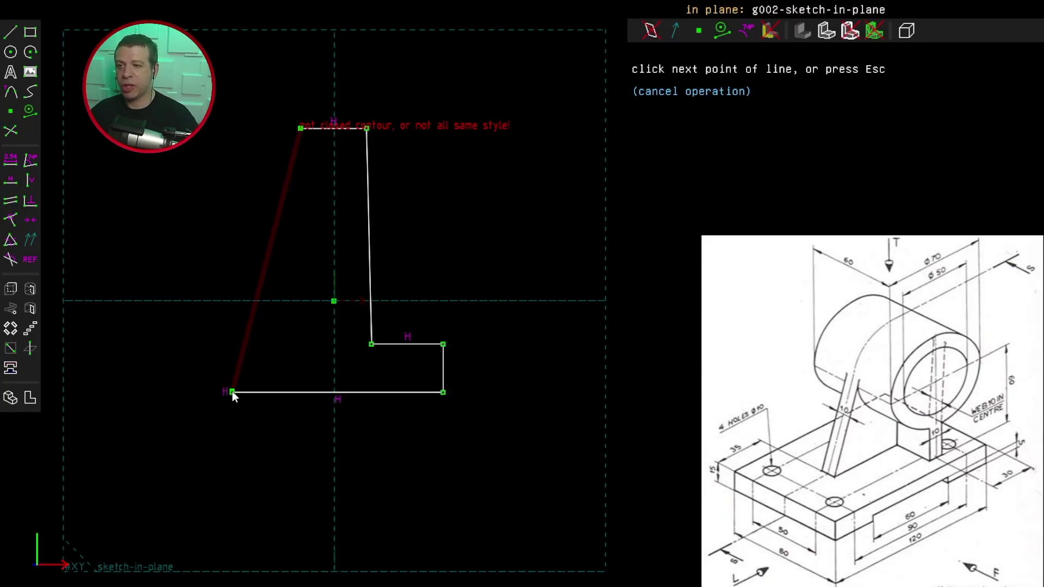
{"action": "left_click", "coordinate": [232, 392]}
{"action": "left_click", "coordinate": [238, 346]}
{"action": "left_click", "coordinate": [310, 349]}
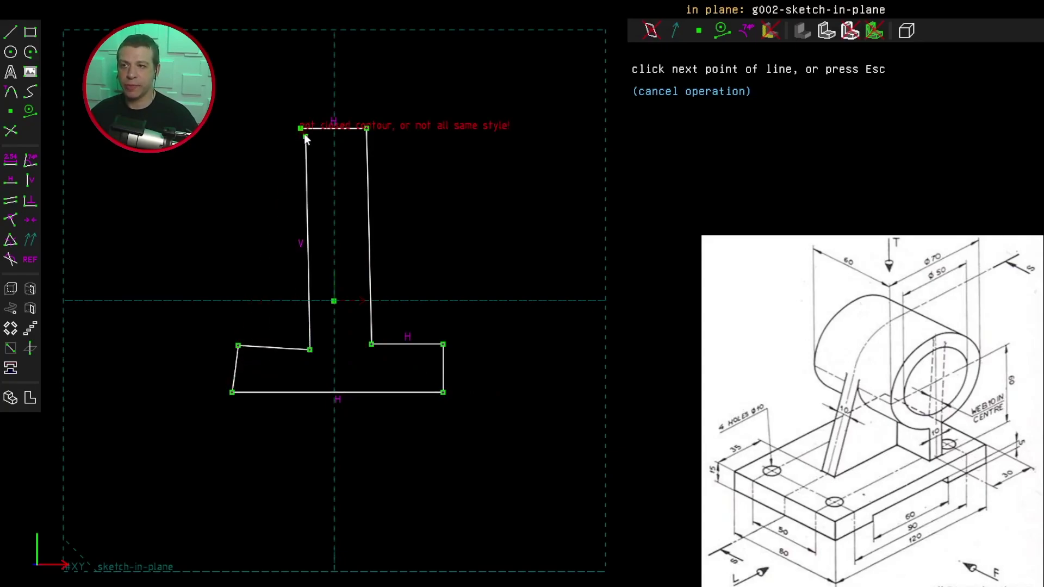
{"action": "left_click", "coordinate": [304, 133]}
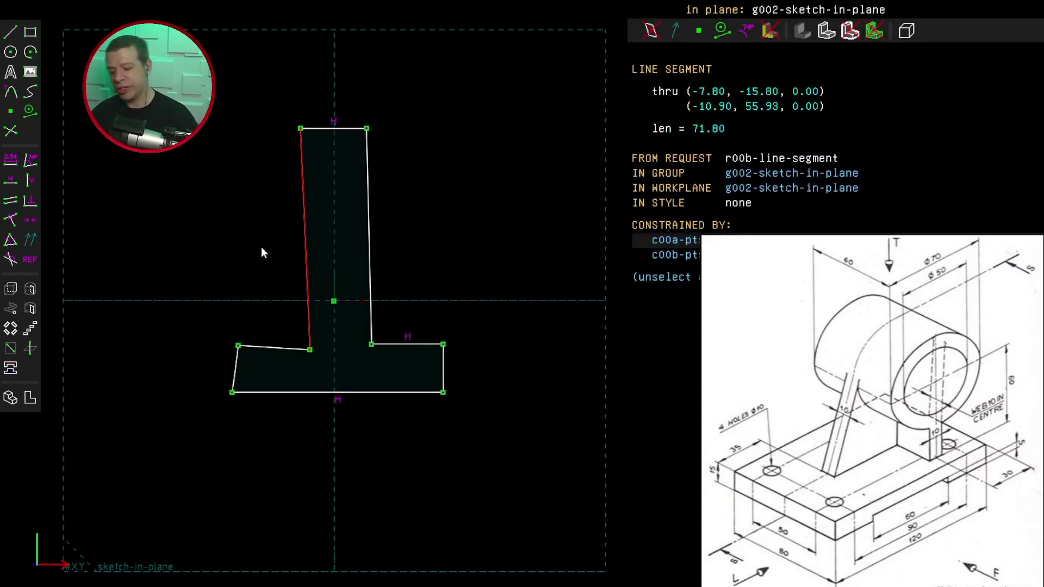
Constrain the stem sides and base ends vertical and the base top edge horizontal
{"action": "left_click", "coordinate": [30, 179]}
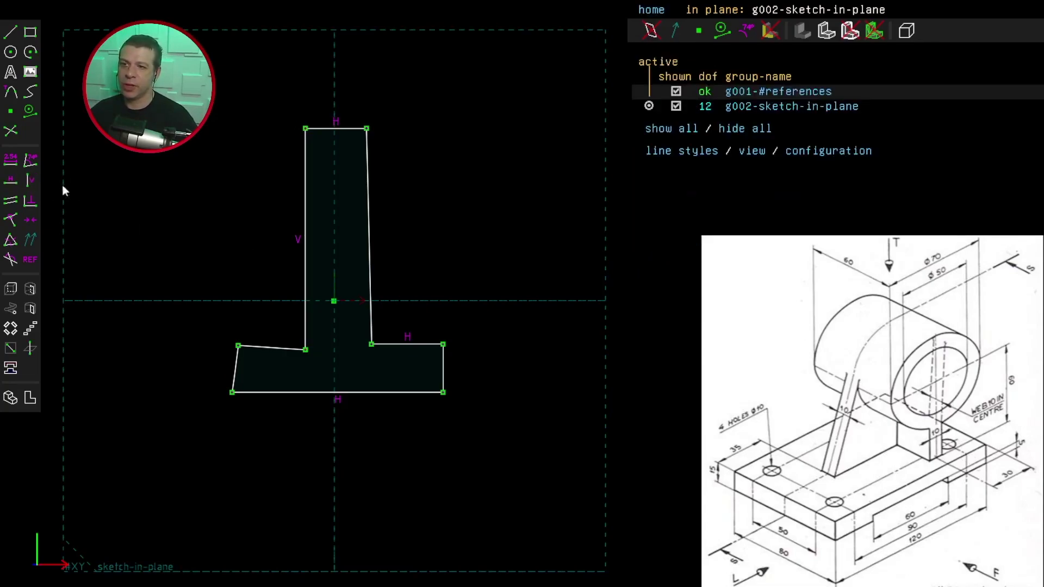
{"action": "left_click", "coordinate": [368, 231]}
{"action": "left_click", "coordinate": [30, 180]}
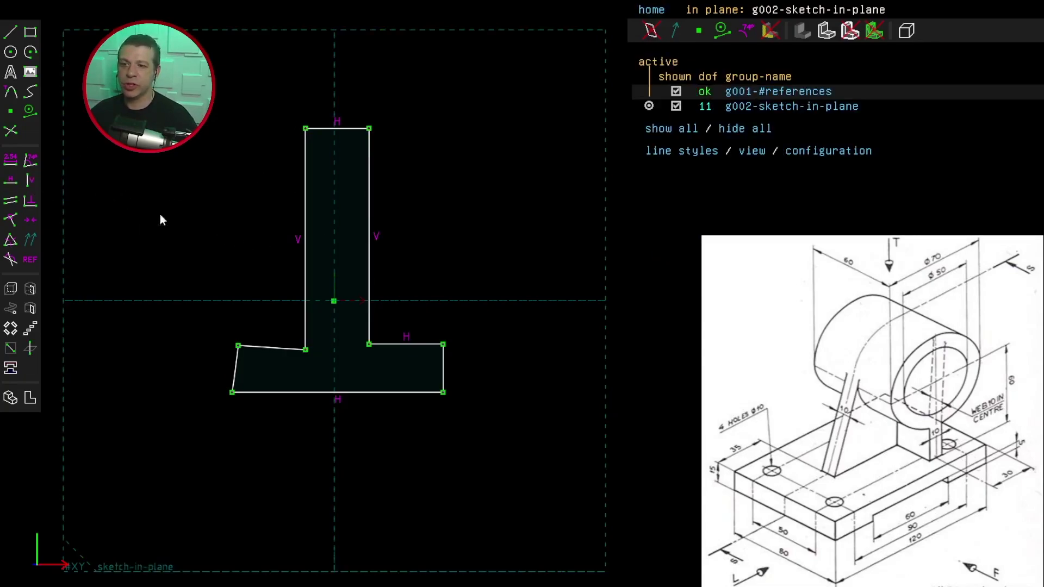
{"action": "left_click", "coordinate": [274, 347]}
{"action": "left_click", "coordinate": [10, 180]}
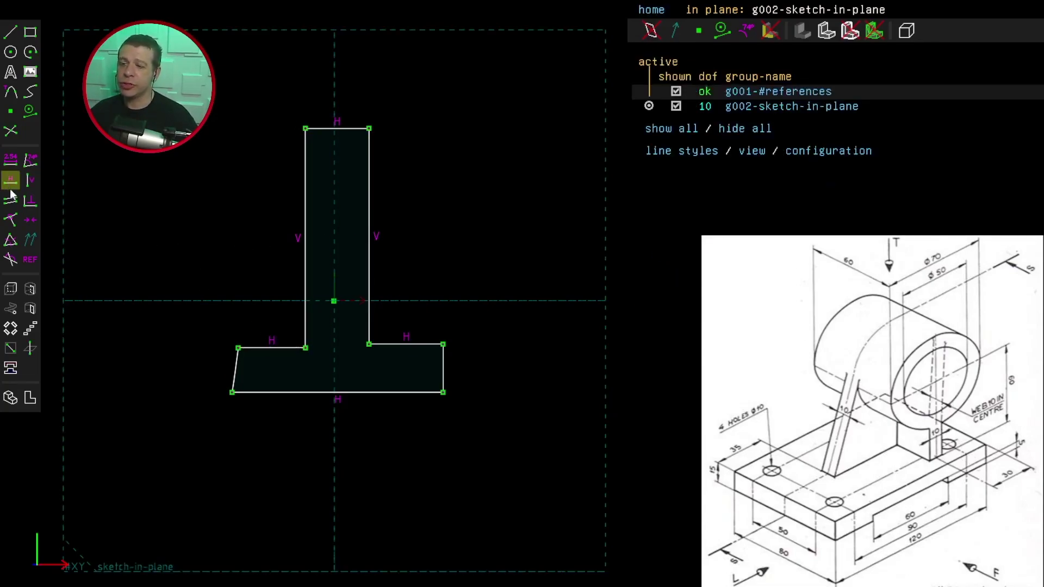
{"action": "left_click", "coordinate": [234, 379]}
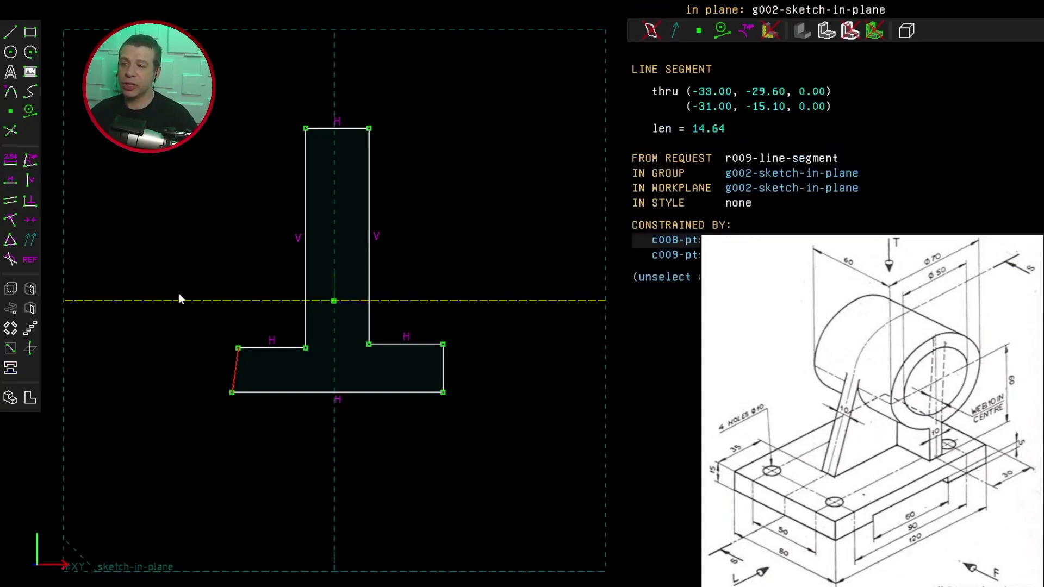
{"action": "left_click", "coordinate": [27, 182]}
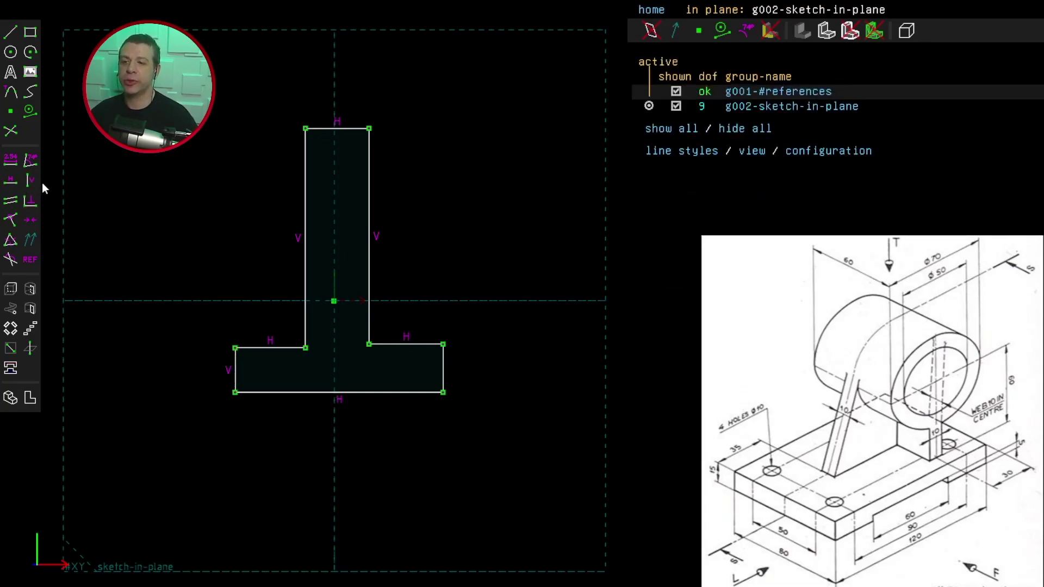
{"action": "left_click", "coordinate": [443, 368]}
{"action": "left_click", "coordinate": [29, 181]}
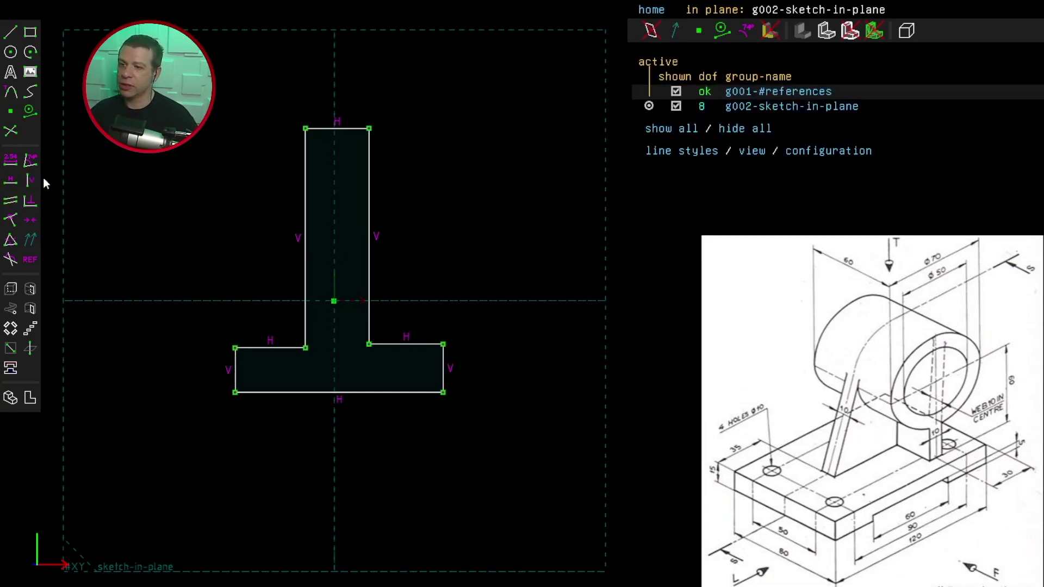
Dimension the base bottom edge to 60 and the base's right end to 10
{"action": "left_click", "coordinate": [300, 392]}
{"action": "left_click", "coordinate": [11, 162]}
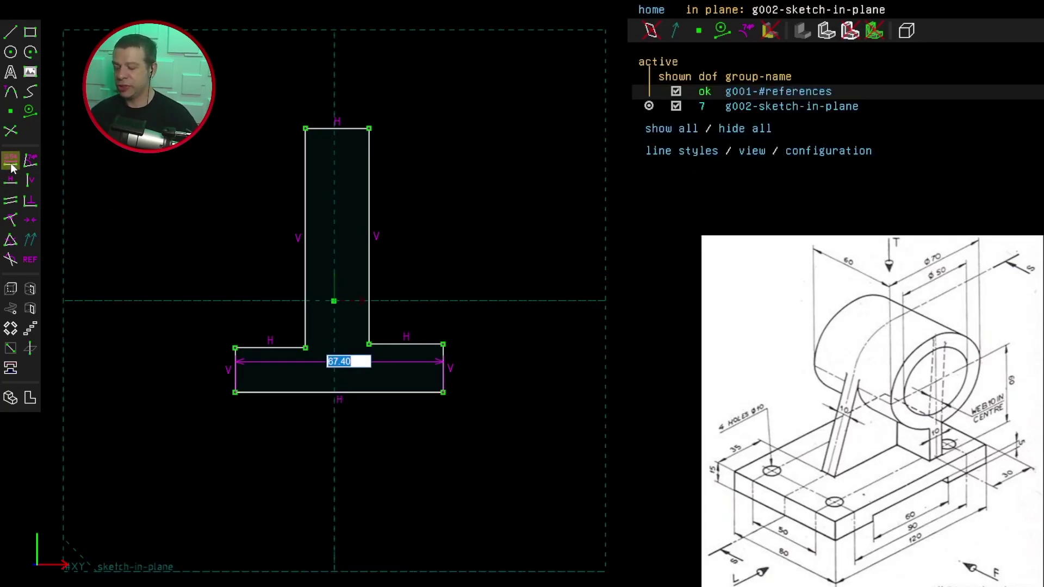
{"action": "type", "text": "60"}
{"action": "key", "text": "Return"}
{"action": "left_click_drag", "start_coordinate": [345, 361], "coordinate": [340, 425]}
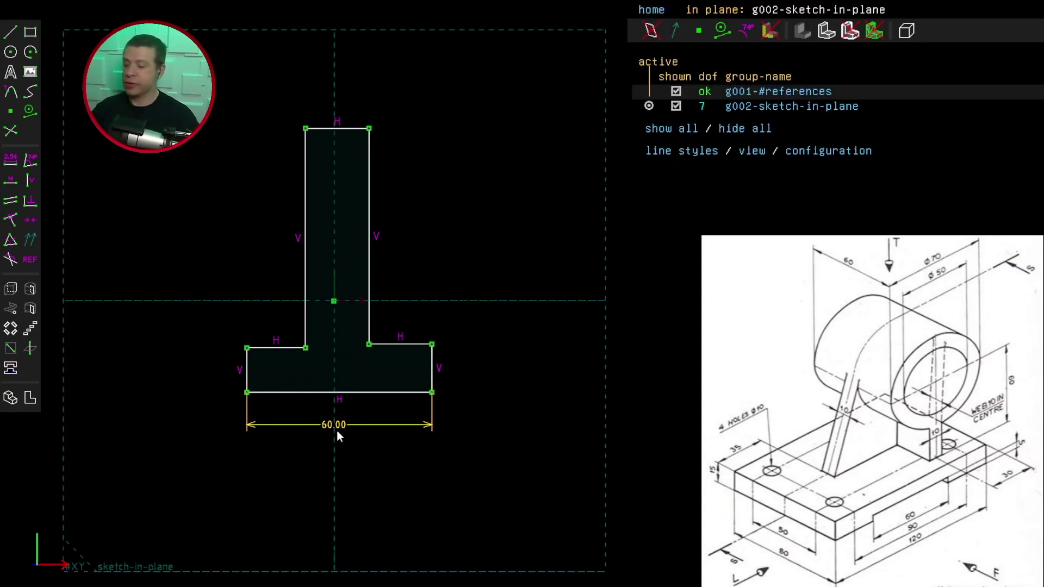
{"action": "left_click", "coordinate": [432, 368]}
{"action": "left_click", "coordinate": [11, 162]}
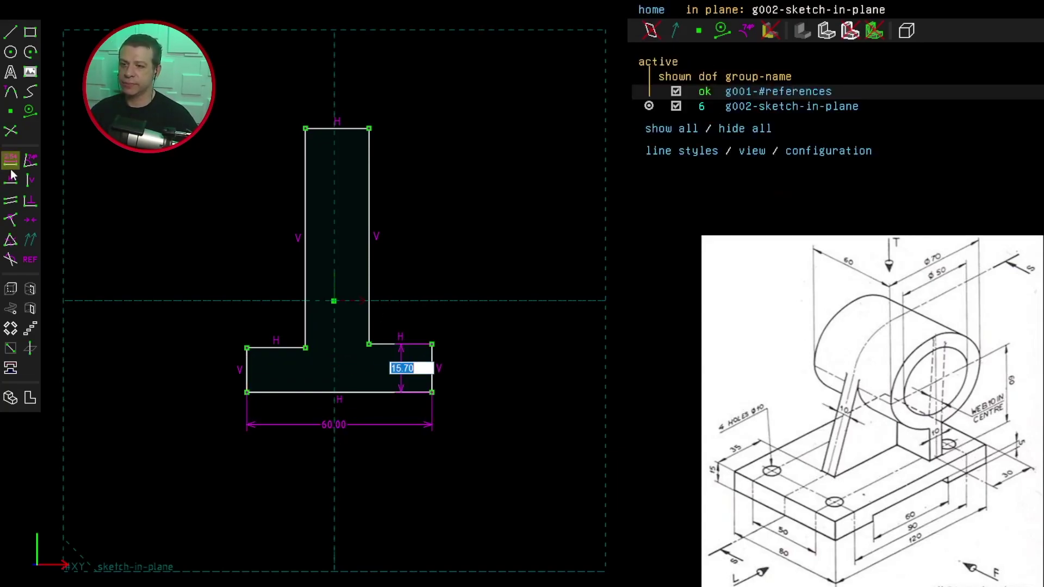
{"action": "type", "text": "10"}
{"action": "key", "text": "Return"}
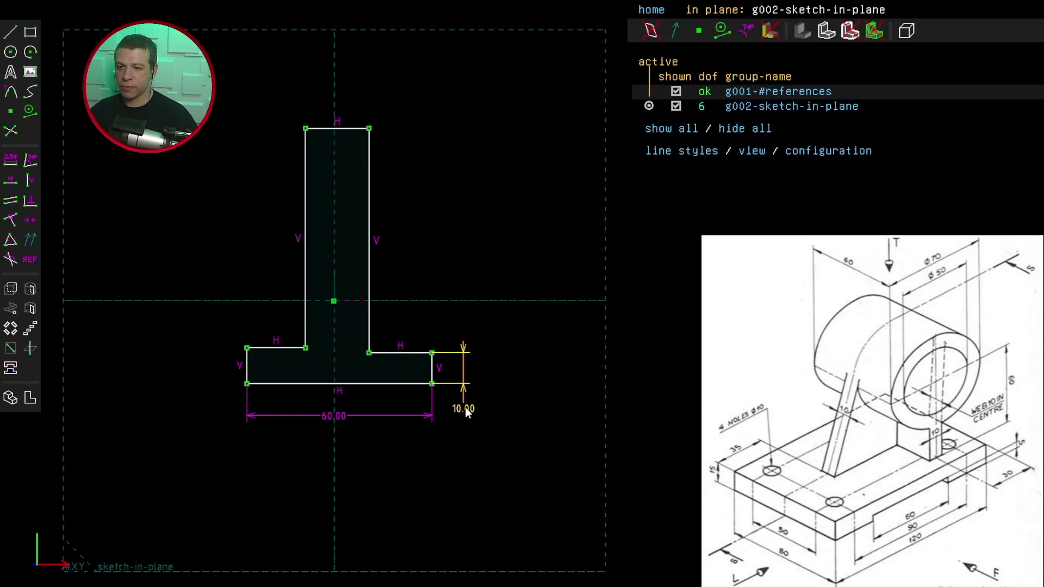
Make both base ends equal, and the stem width equal to the base thickness
{"action": "left_click", "coordinate": [427, 375]}
{"action": "left_click", "coordinate": [254, 366]}
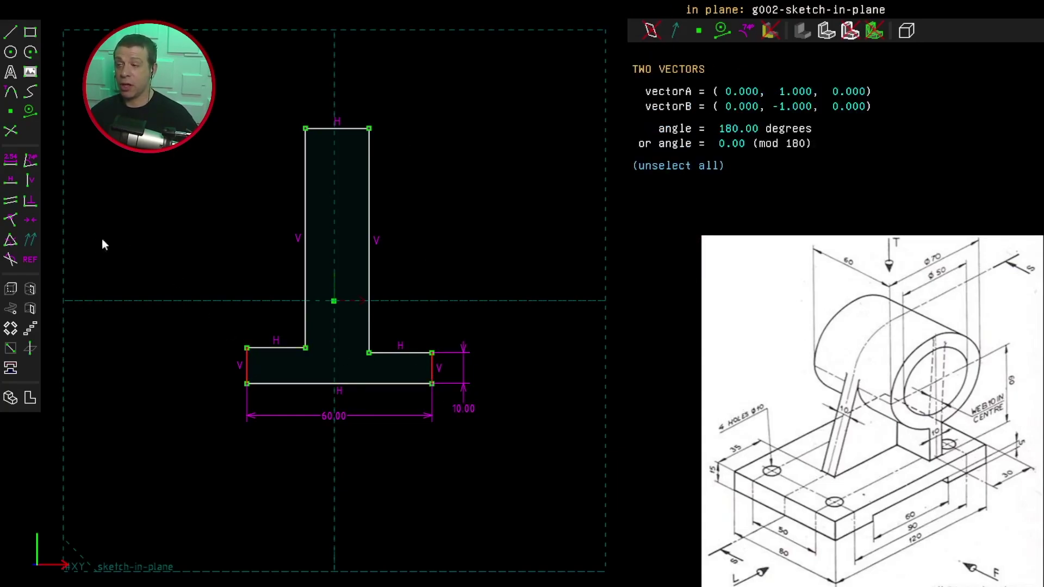
{"action": "left_click", "coordinate": [10, 240]}
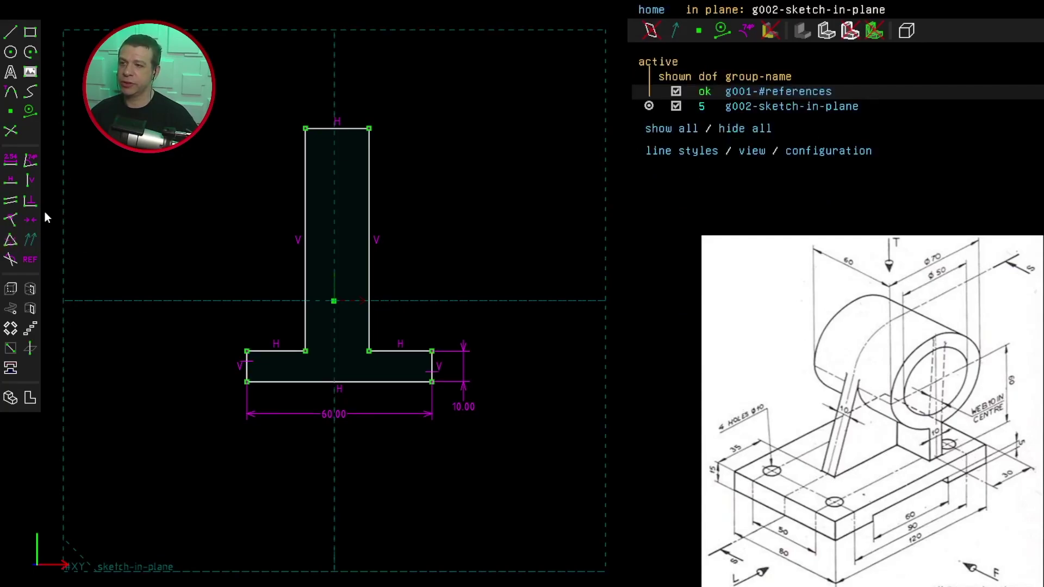
{"action": "left_click", "coordinate": [350, 129]}
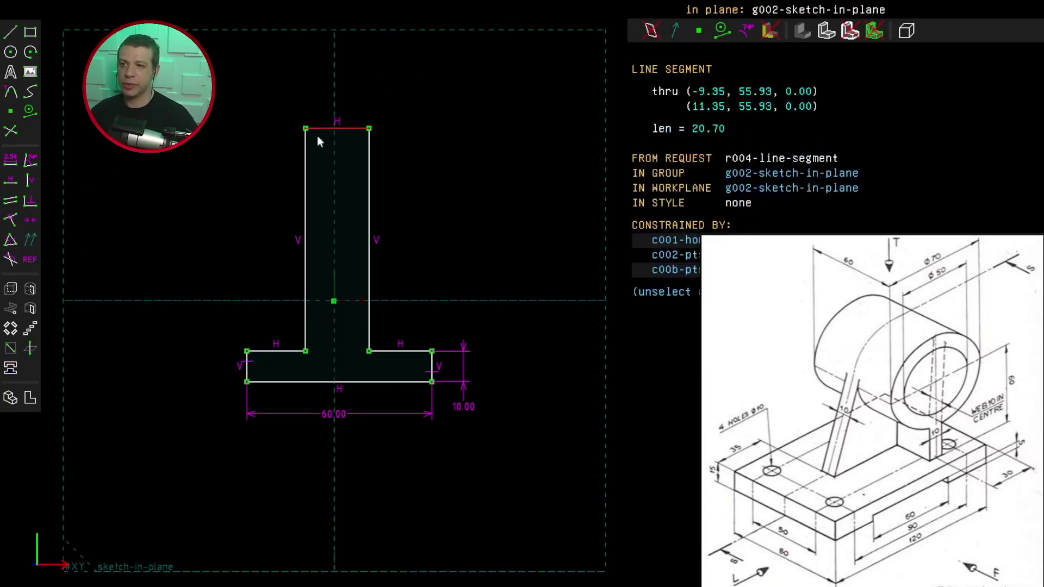
{"action": "left_click", "coordinate": [431, 367]}
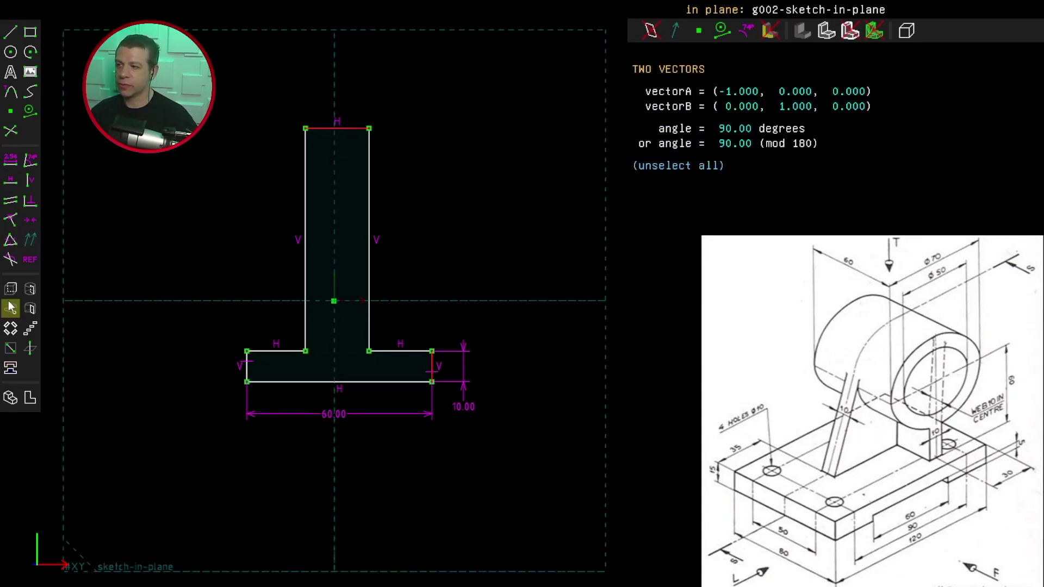
{"action": "left_click", "coordinate": [12, 244]}
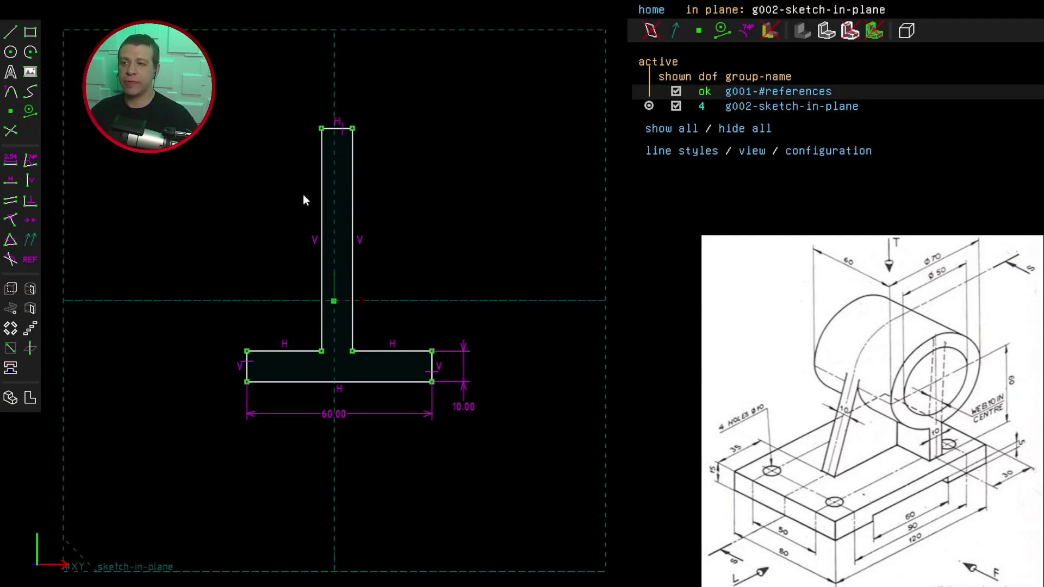
Set the stem height to 50 and equalize the base top edges to centre the stem
{"action": "left_click", "coordinate": [320, 191]}
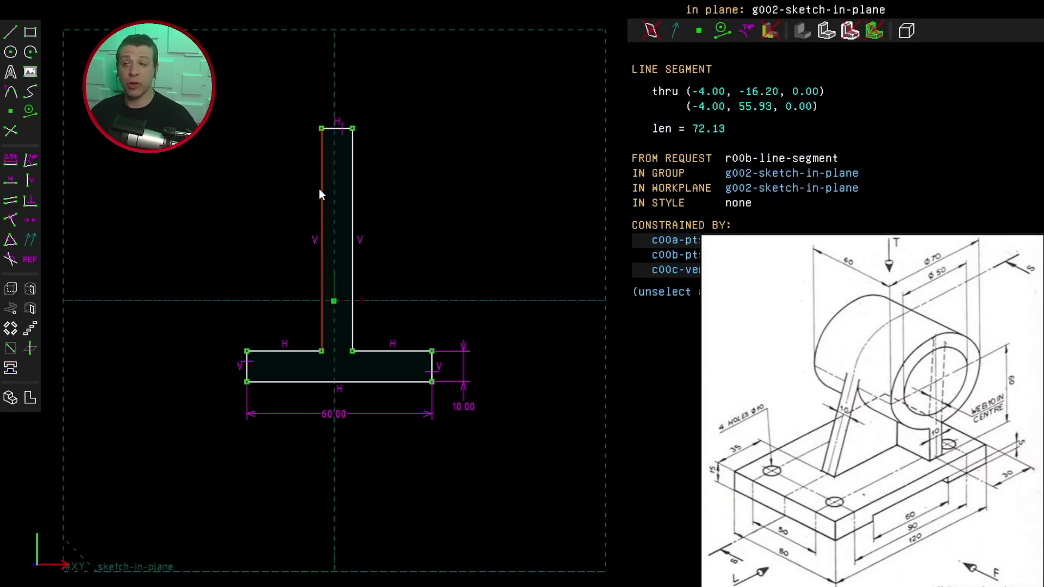
{"action": "type", "text": "d50"}
{"action": "key", "text": "Return"}
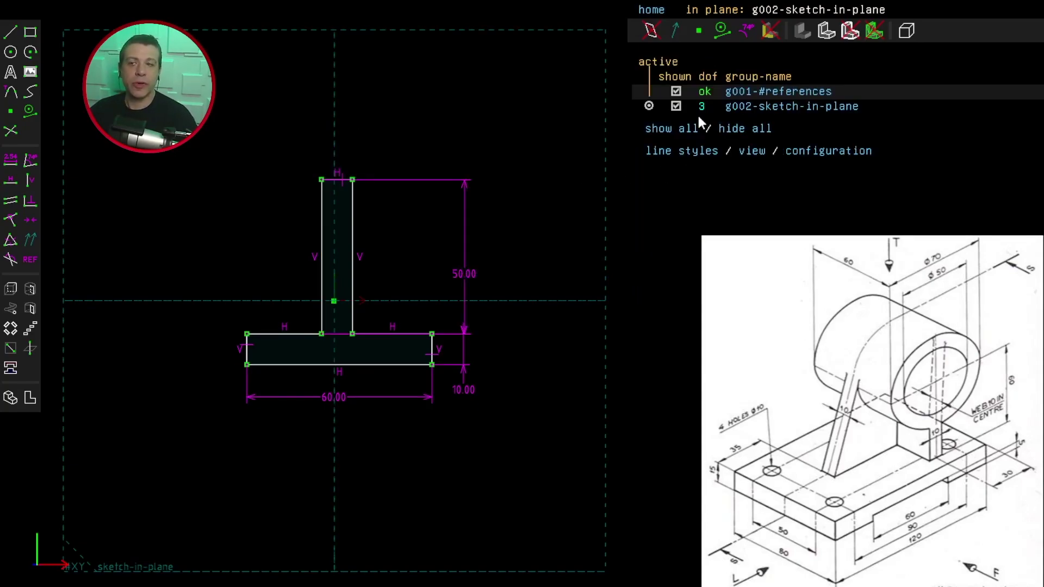
{"action": "mouse_move", "coordinate": [354, 183]}
{"action": "left_mouse_down"}
{"action": "mouse_move", "coordinate": [354, 205]}
{"action": "mouse_move", "coordinate": [330, 179]}
{"action": "mouse_move", "coordinate": [354, 176]}
{"action": "mouse_move", "coordinate": [349, 151]}
{"action": "mouse_move", "coordinate": [346, 191]}
{"action": "left_mouse_up"}
{"action": "left_click", "coordinate": [286, 345]}
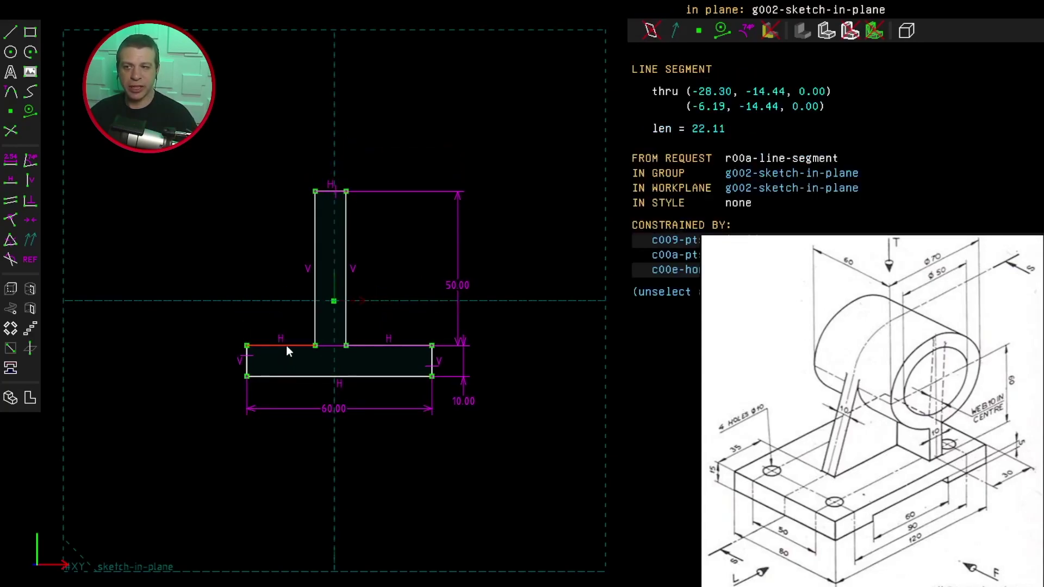
{"action": "left_click", "coordinate": [387, 344]}
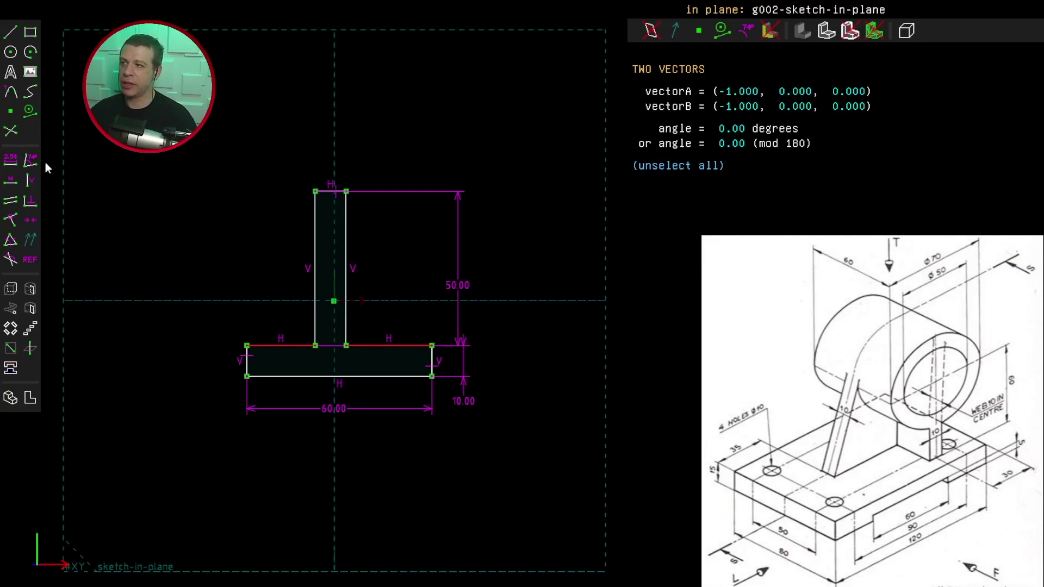
{"action": "left_click", "coordinate": [10, 240]}
Make the T junction point coincident with the origin and extrude the profile
{"action": "left_click", "coordinate": [310, 317]}
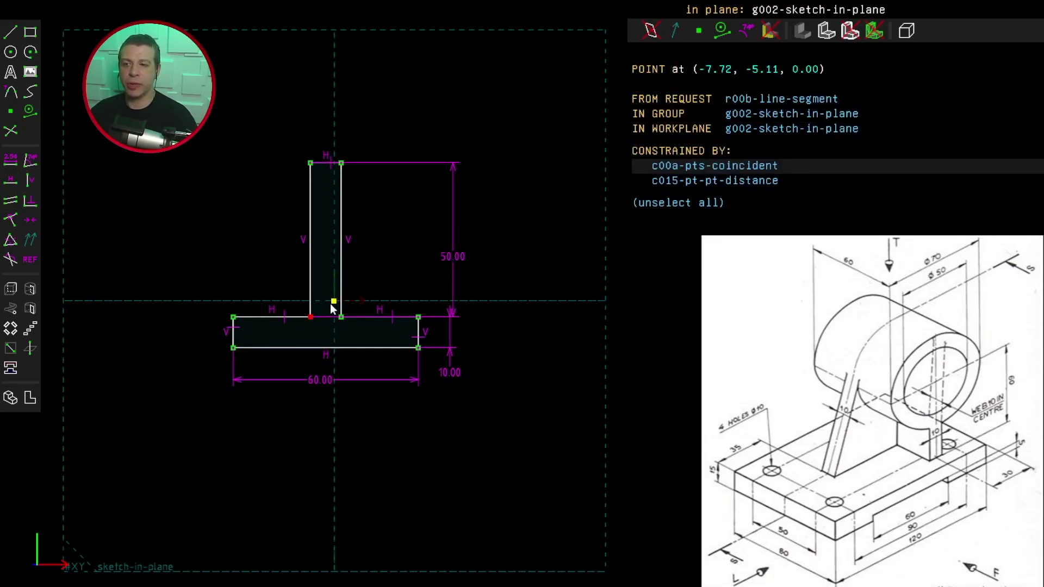
{"action": "left_click", "coordinate": [334, 301]}
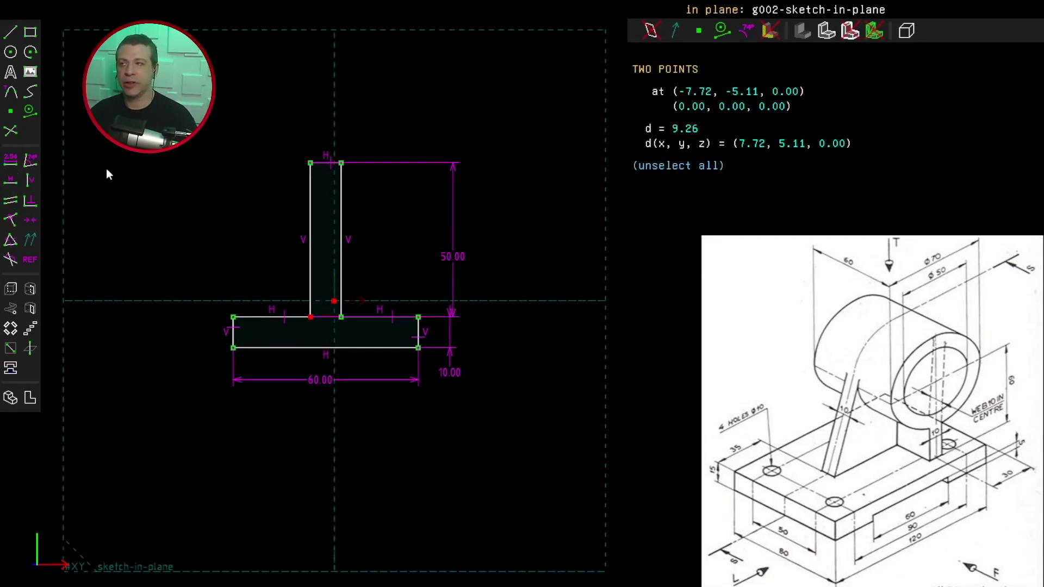
{"action": "left_click", "coordinate": [15, 223]}
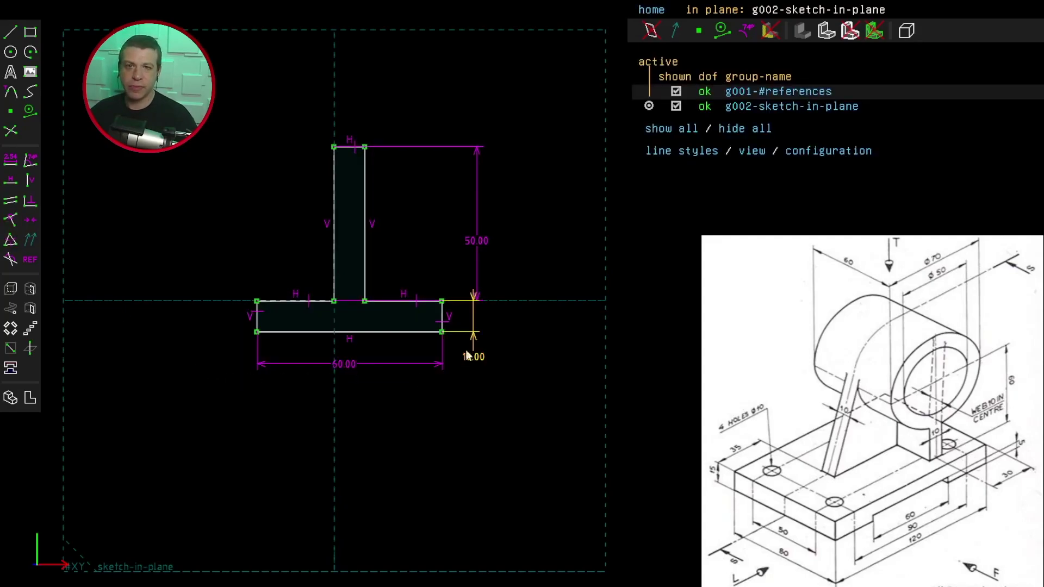
{"action": "left_click", "coordinate": [11, 290]}
Dimension the extrusion depth to 70, move its label off the wall, and return to groups
{"action": "middle_click_drag", "start_coordinate": [533, 228], "coordinate": [531, 292]}
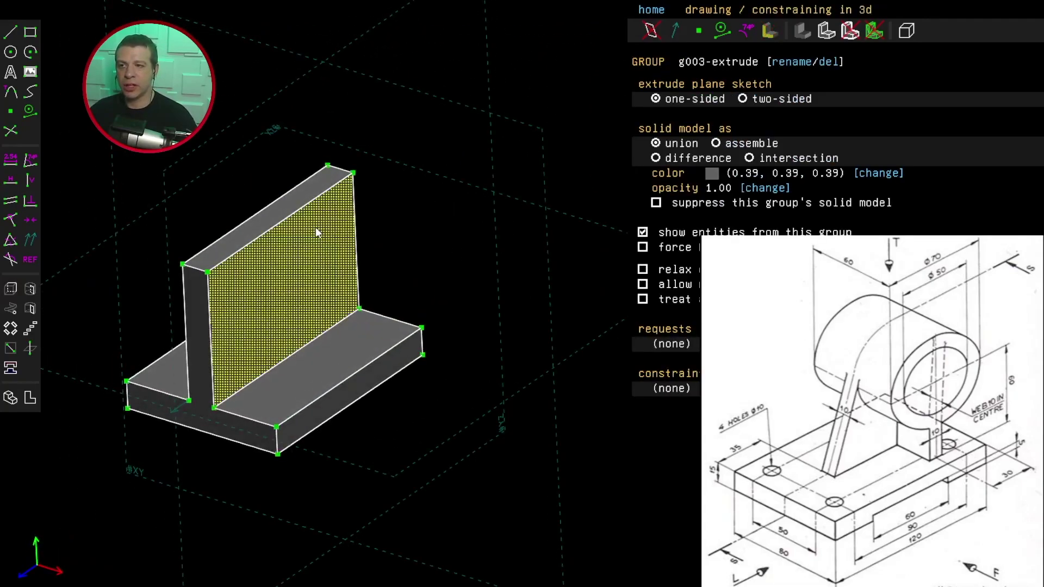
{"action": "left_click", "coordinate": [285, 220]}
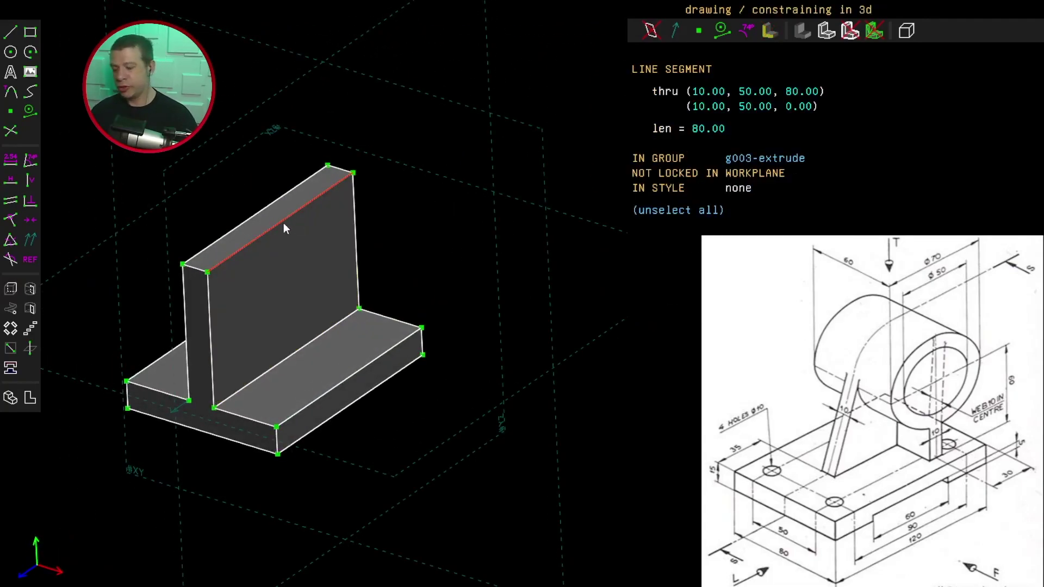
{"action": "left_click", "coordinate": [11, 159]}
{"action": "type", "text": "70"}
{"action": "key", "text": "Return"}
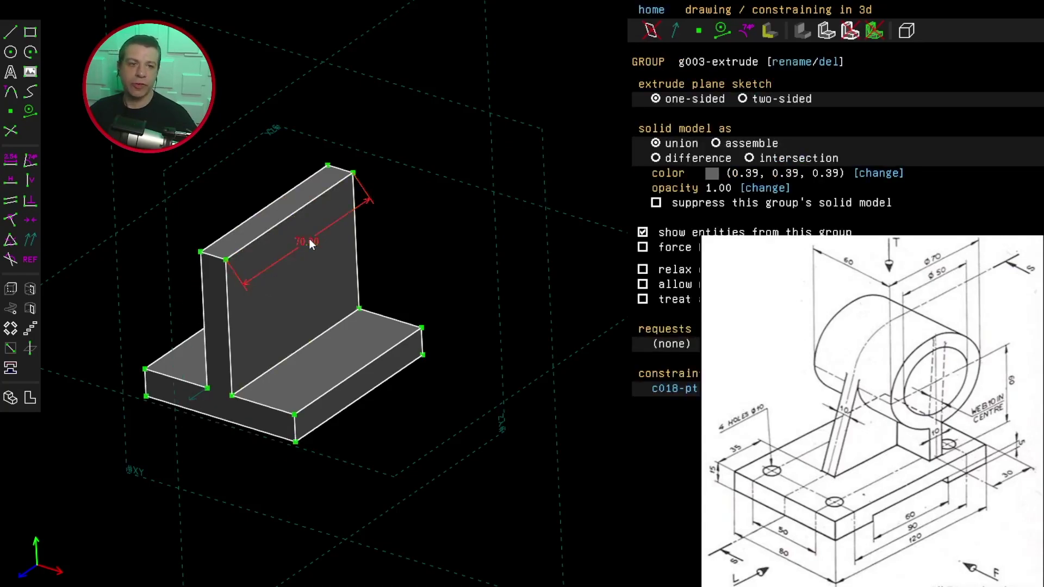
{"action": "left_click_drag", "start_coordinate": [308, 239], "coordinate": [399, 217]}
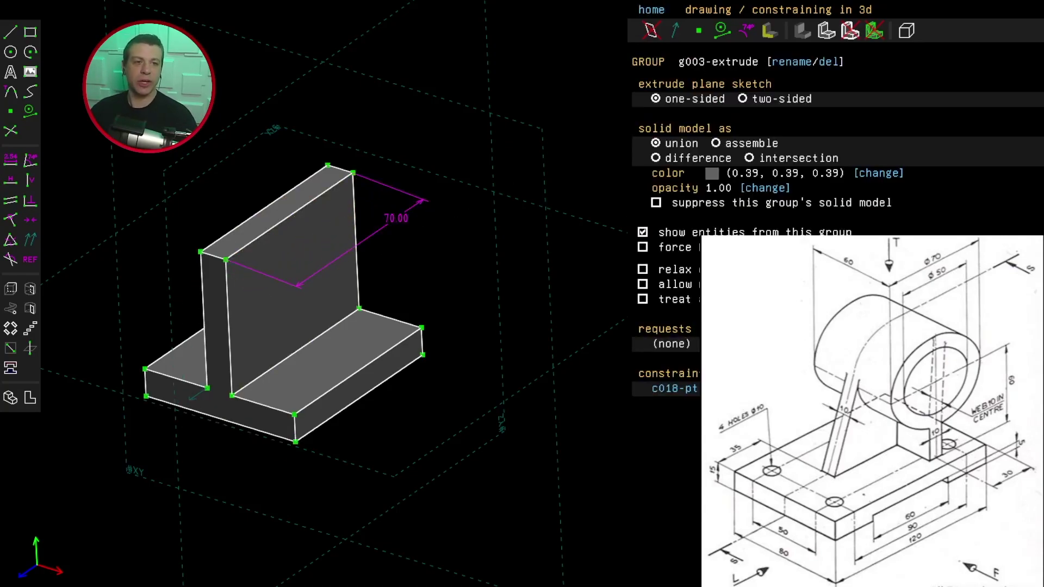
{"action": "middle_click_drag", "start_coordinate": [399, 216], "coordinate": [344, 220]}
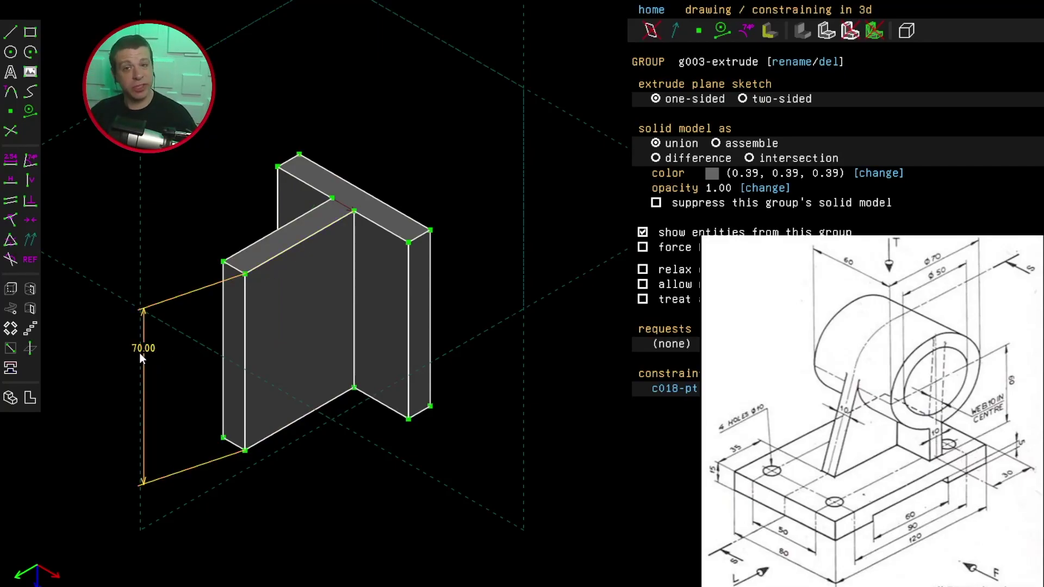
{"action": "key", "text": "Escape"}
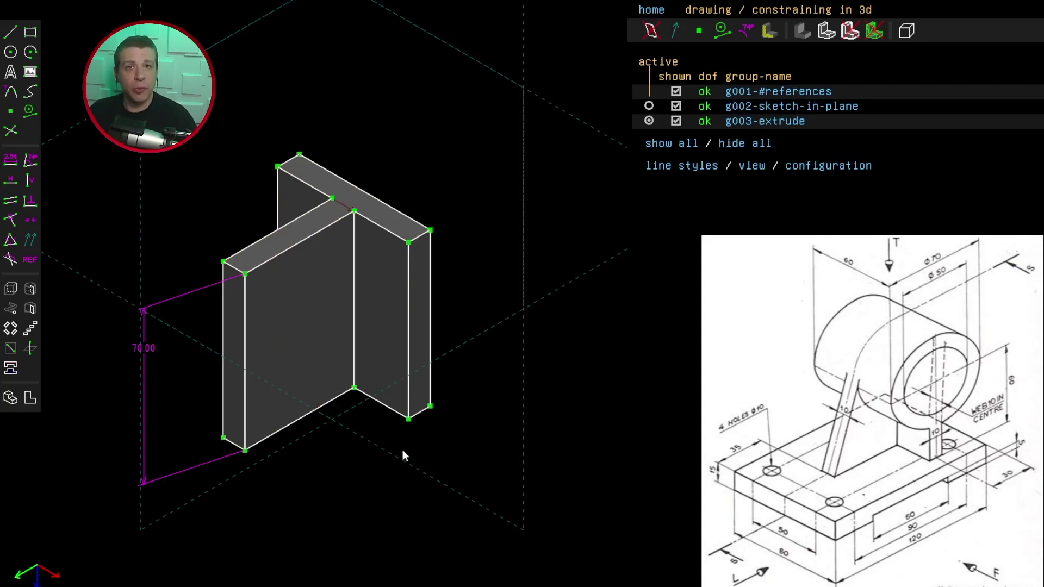
{"action": "left_click", "coordinate": [244, 324]}
Start a new sketch on the wall face and draw a circle of diameter 70
{"action": "left_click", "coordinate": [264, 263]}
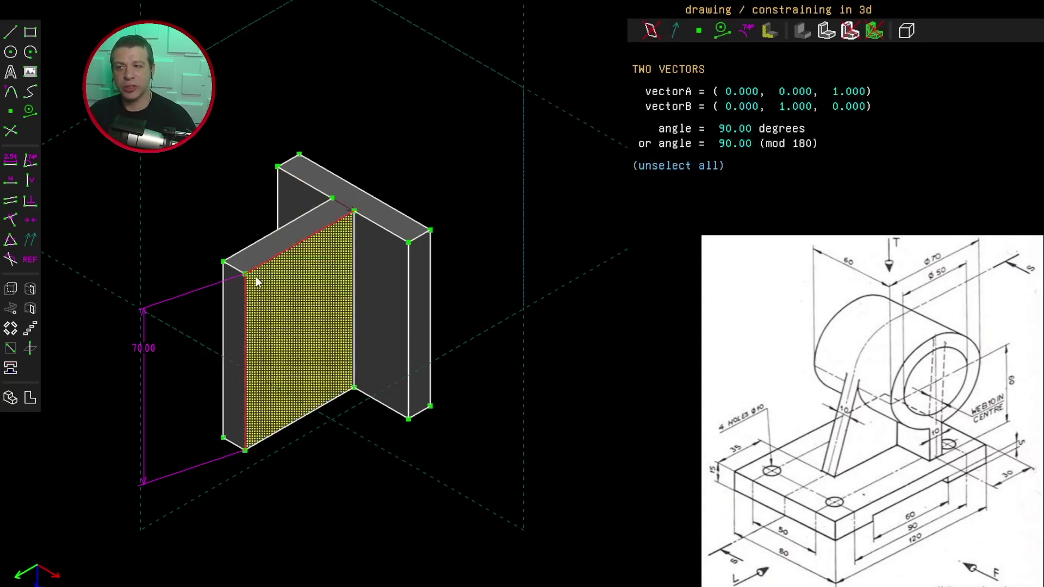
{"action": "left_click", "coordinate": [245, 274]}
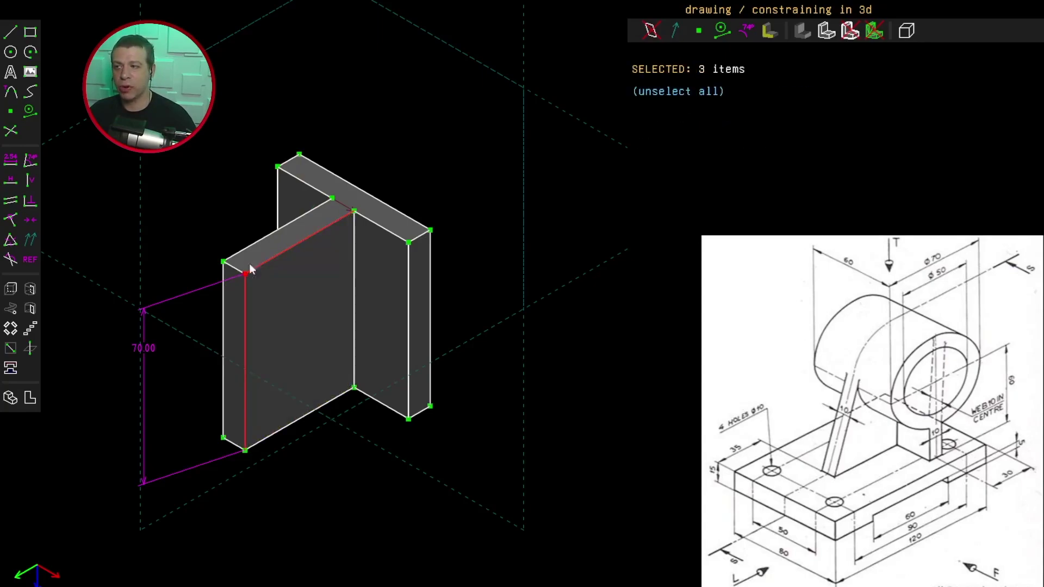
{"action": "left_click", "coordinate": [10, 348]}
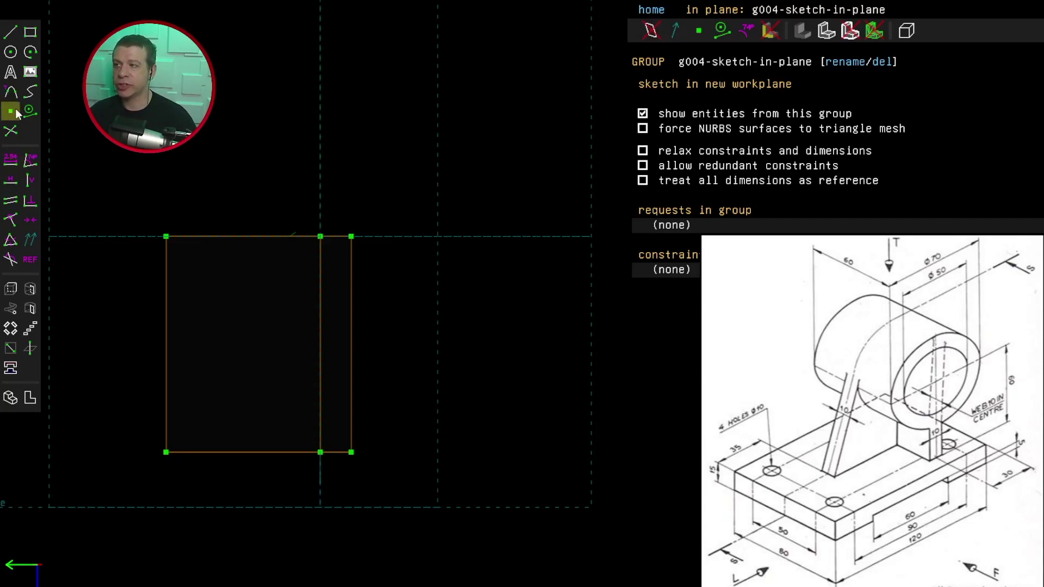
{"action": "left_click", "coordinate": [10, 52]}
{"action": "left_click", "coordinate": [333, 315]}
{"action": "left_click", "coordinate": [408, 222]}
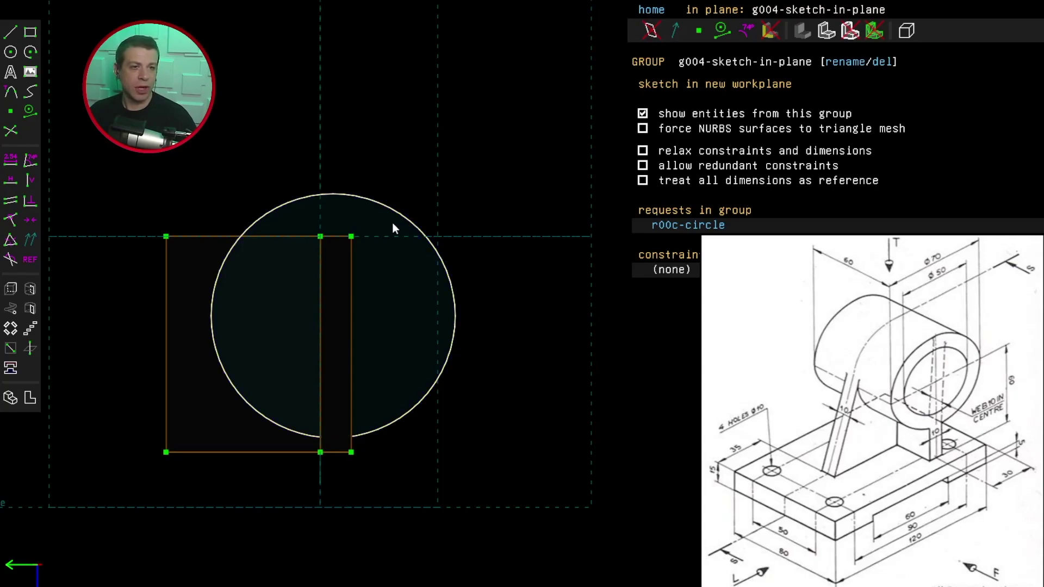
{"action": "left_click", "coordinate": [387, 208]}
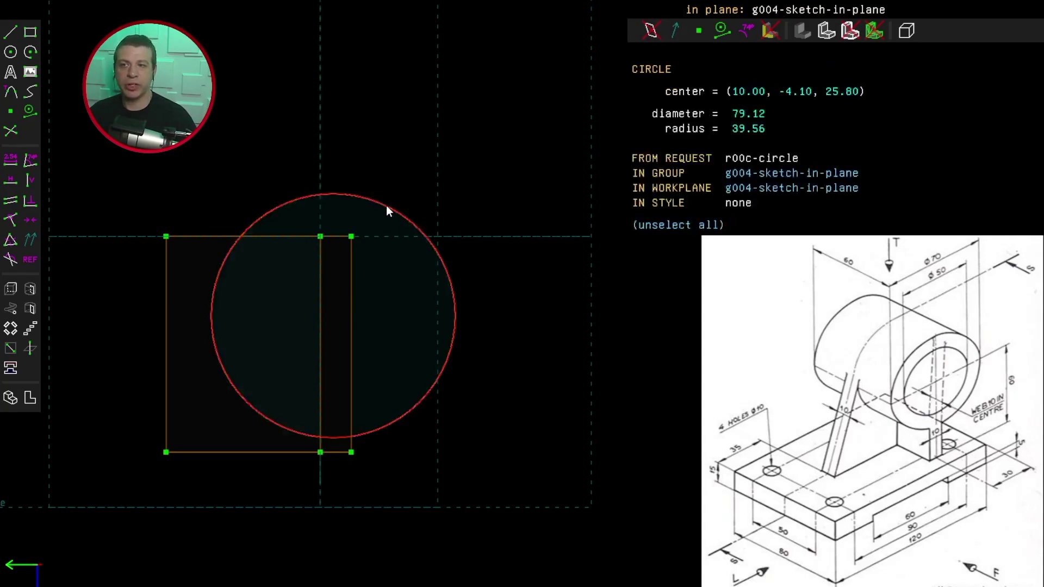
{"action": "left_click", "coordinate": [15, 162]}
{"action": "type", "text": "70"}
{"action": "key", "text": "Return"}
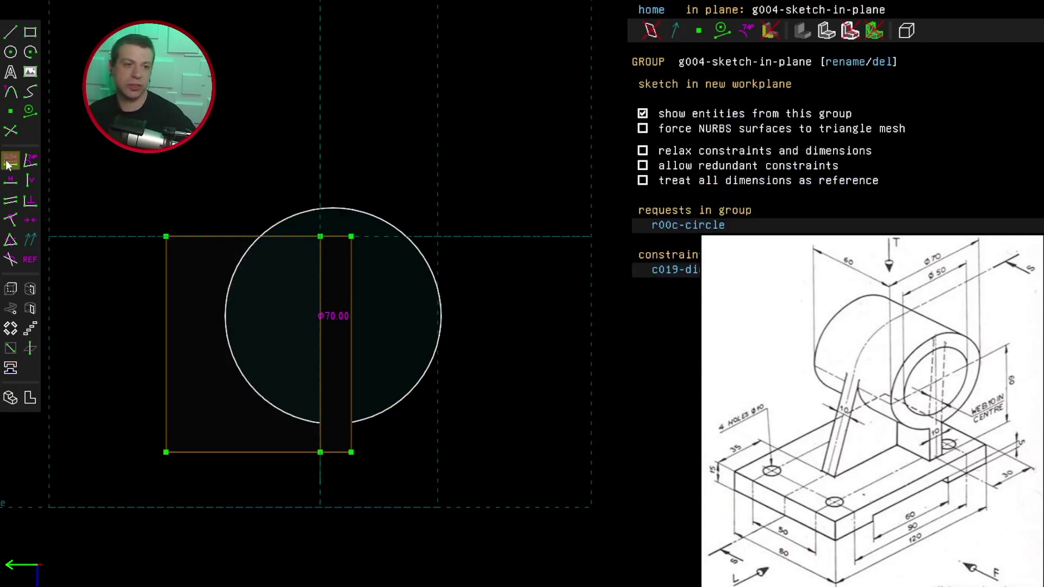
Draw a helper line from the circle centre, then delete it and reposition the circle
{"action": "left_click", "coordinate": [332, 315]}
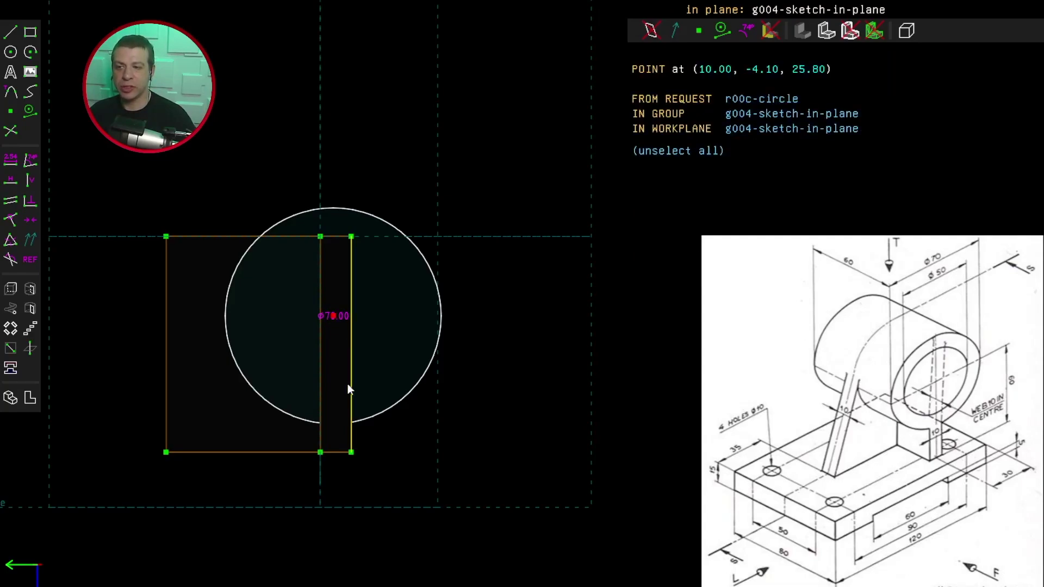
{"action": "left_click", "coordinate": [334, 452]}
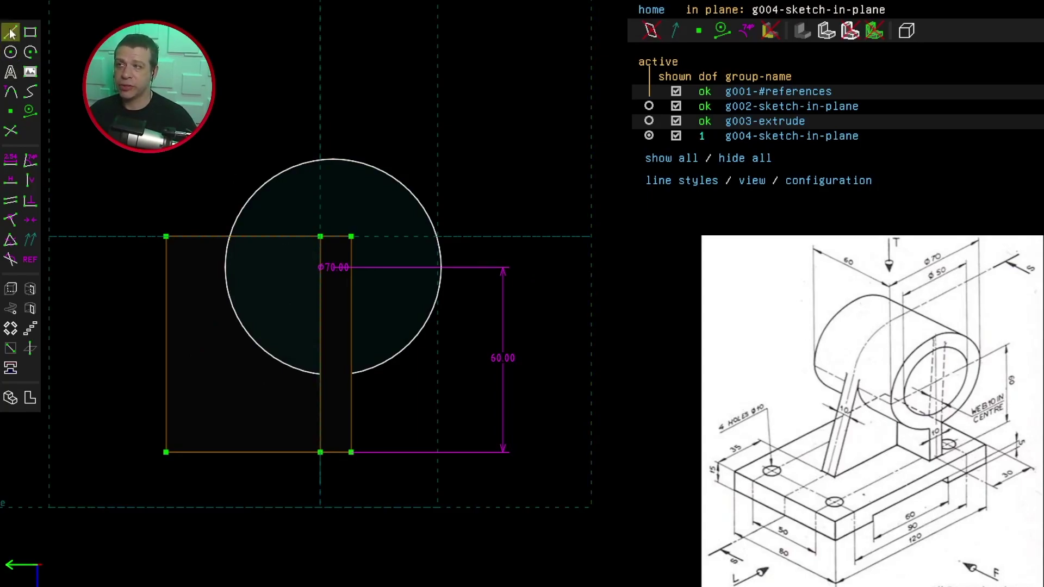
{"action": "key", "text": "s"}
{"action": "left_click", "coordinate": [320, 267]}
{"action": "left_click", "coordinate": [166, 267]}
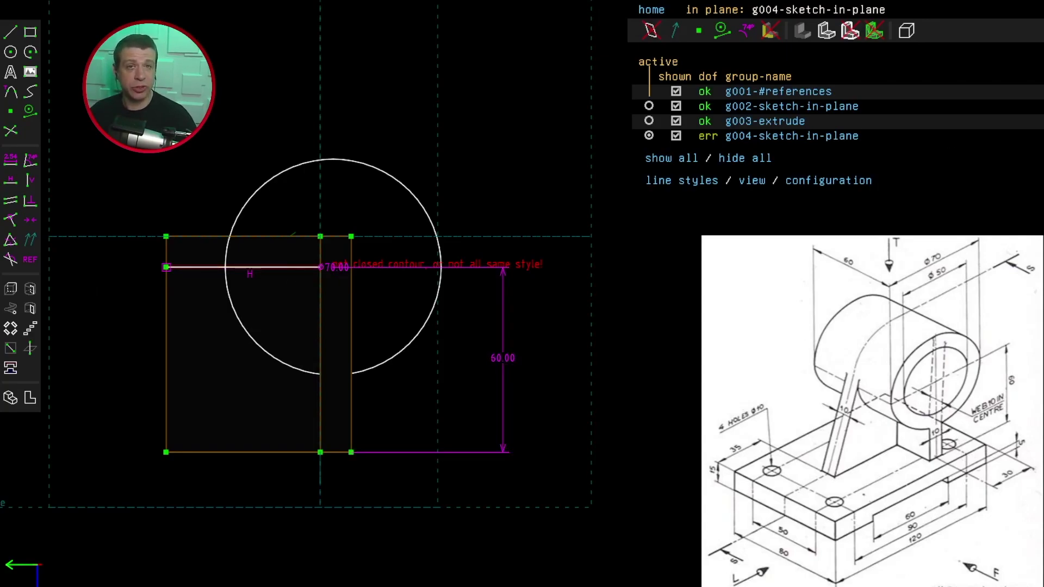
{"action": "left_click", "coordinate": [281, 268]}
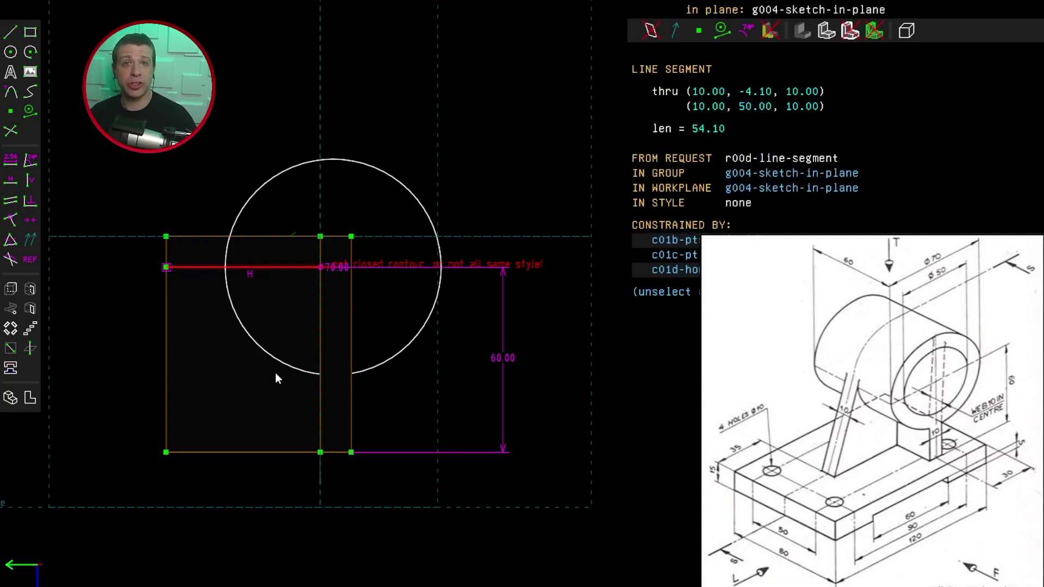
{"action": "key", "text": "Delete"}
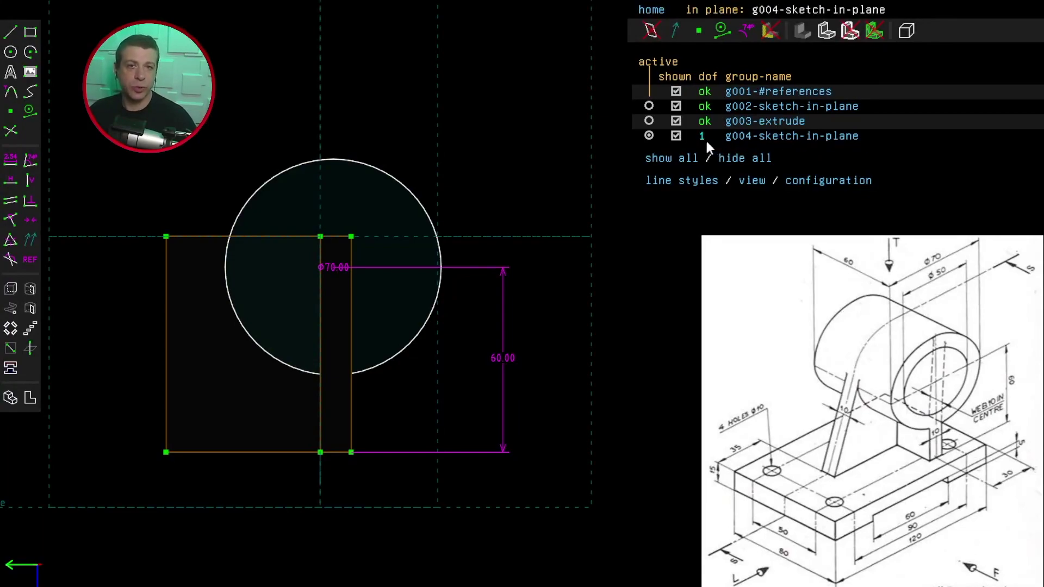
{"action": "left_click_drag", "start_coordinate": [351, 160], "coordinate": [344, 198]}
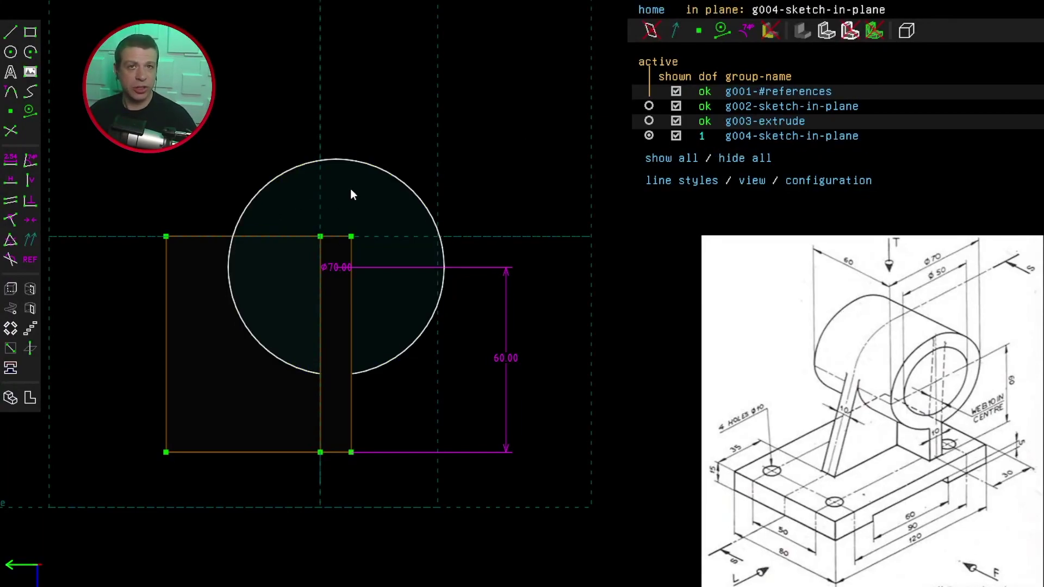
Place a reference point constrained to the midpoint of the short top segment
{"action": "left_click", "coordinate": [319, 292]}
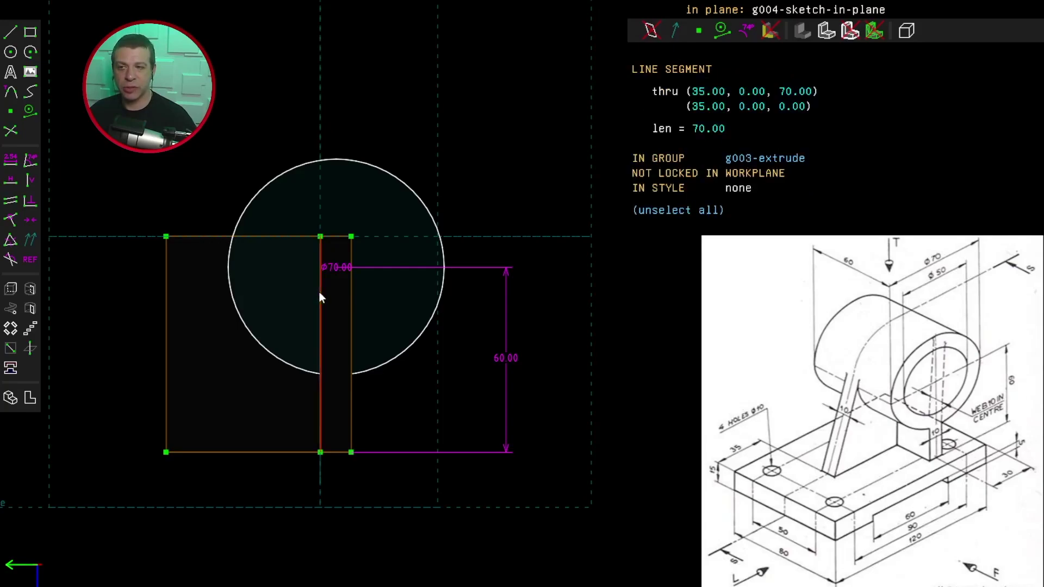
{"action": "left_click", "coordinate": [351, 299]}
{"action": "left_click", "coordinate": [162, 172]}
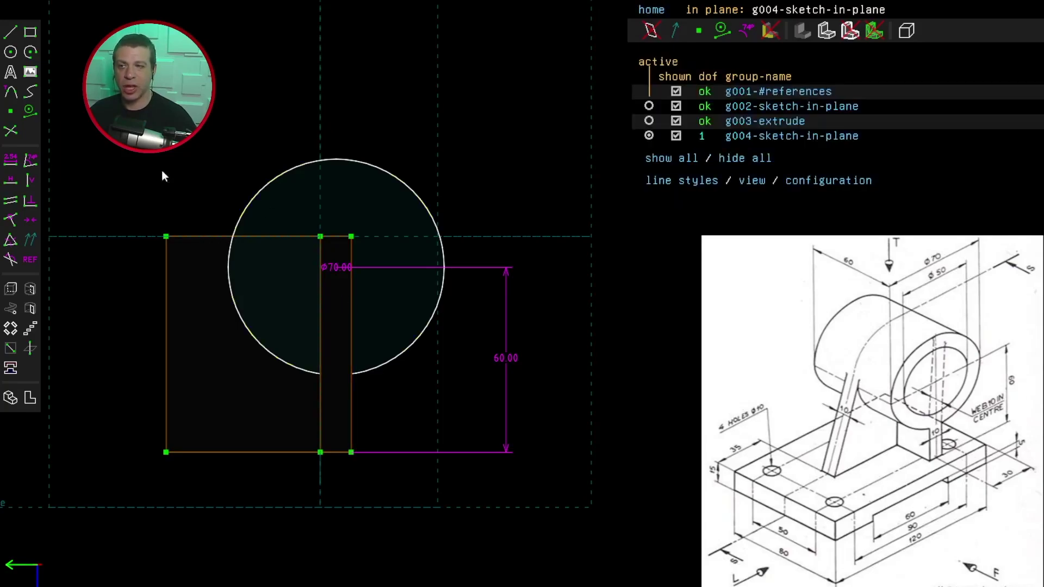
{"action": "left_click", "coordinate": [10, 112]}
{"action": "left_click", "coordinate": [340, 204]}
{"action": "left_click", "coordinate": [340, 204]}
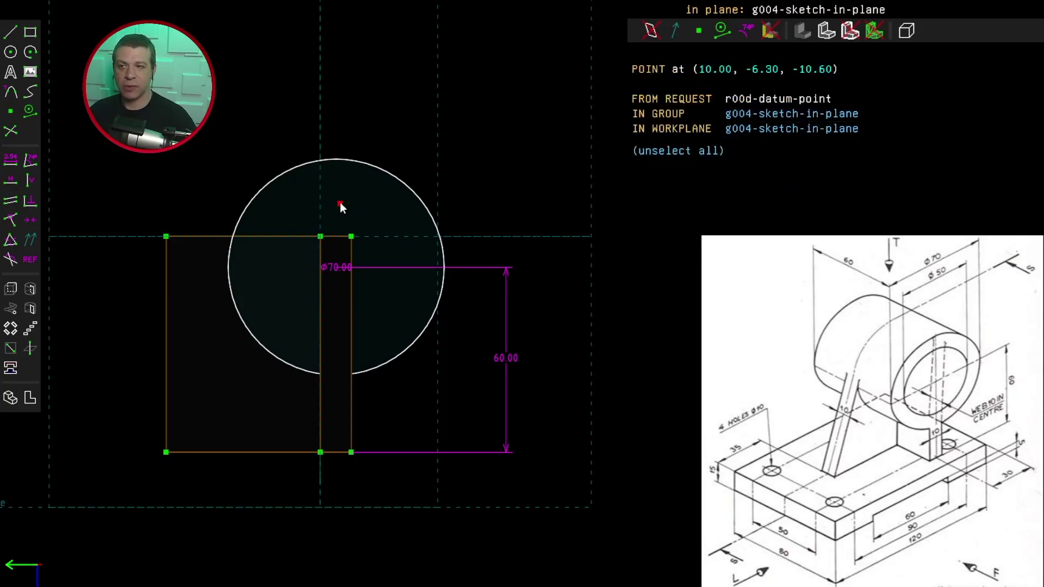
{"action": "left_click", "coordinate": [334, 237]}
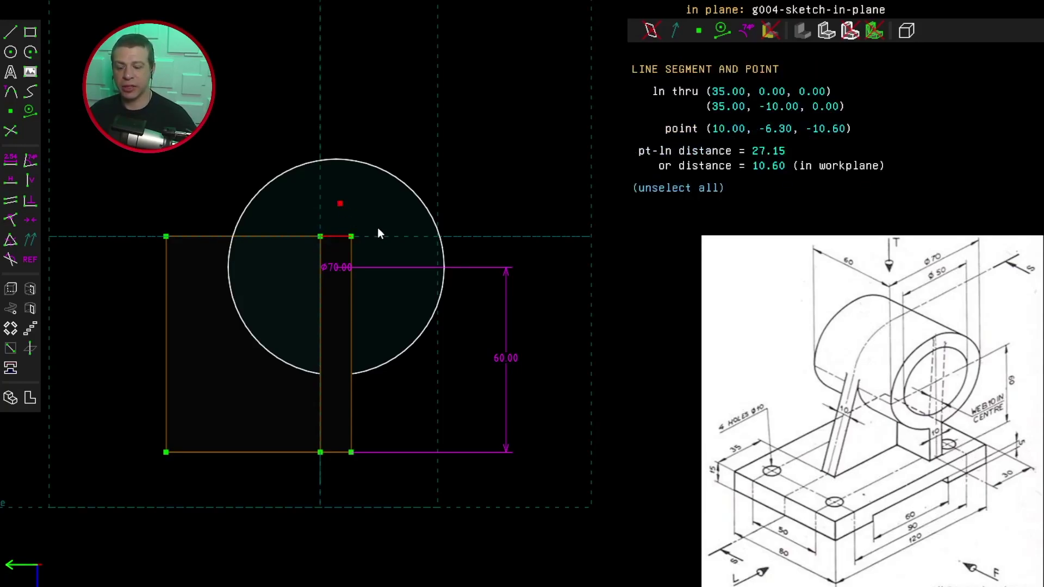
{"action": "key", "text": "m"}
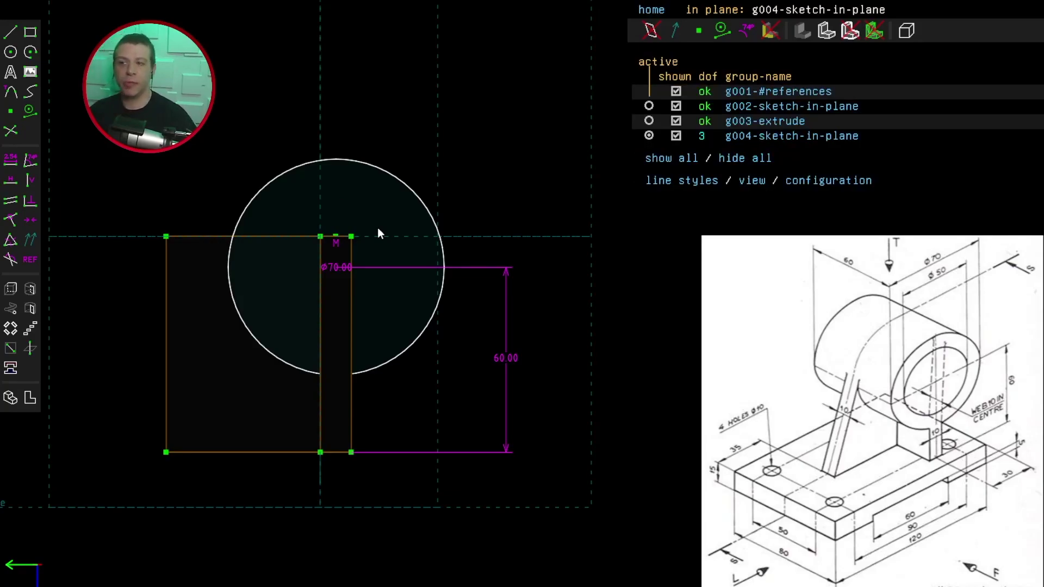
Align the circle centre vertically with the midpoint reference point
{"action": "middle_click_drag", "start_coordinate": [269, 281], "coordinate": [291, 348]}
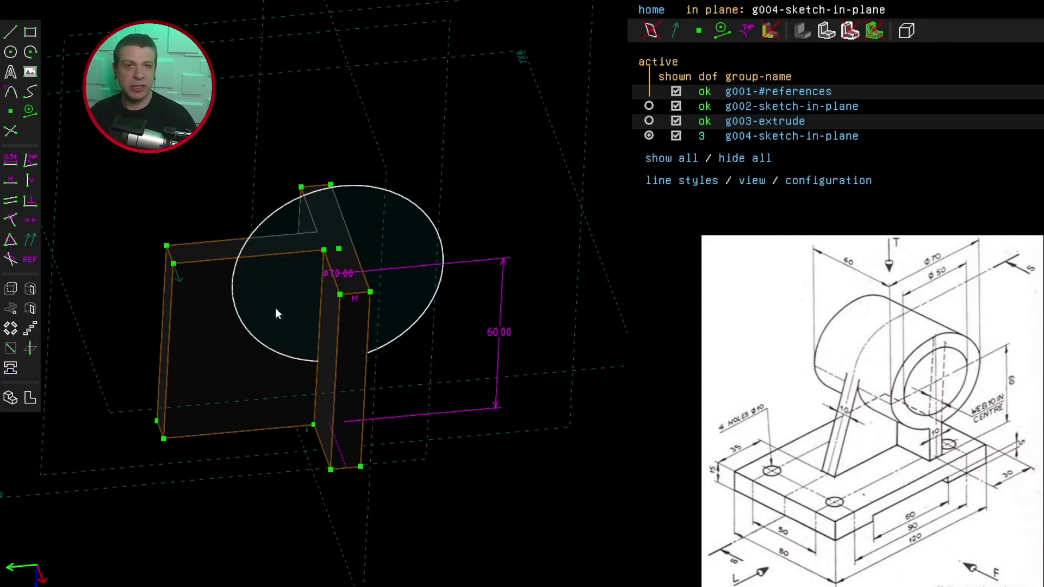
{"action": "key", "text": "w"}
{"action": "right_click_drag", "start_coordinate": [372, 365], "coordinate": [199, 290]}
{"action": "left_click", "coordinate": [334, 251]}
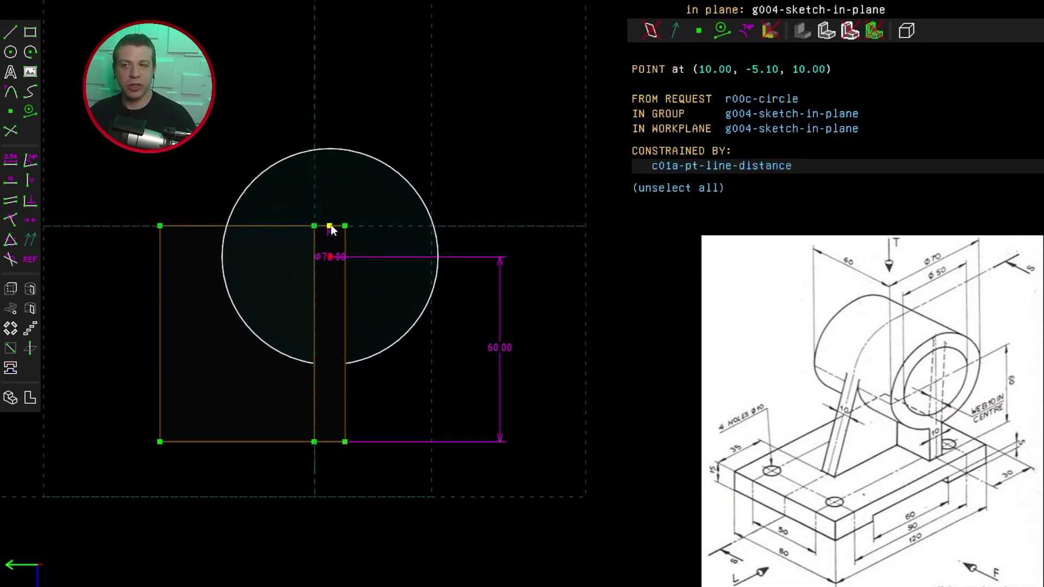
{"action": "left_click", "coordinate": [329, 226]}
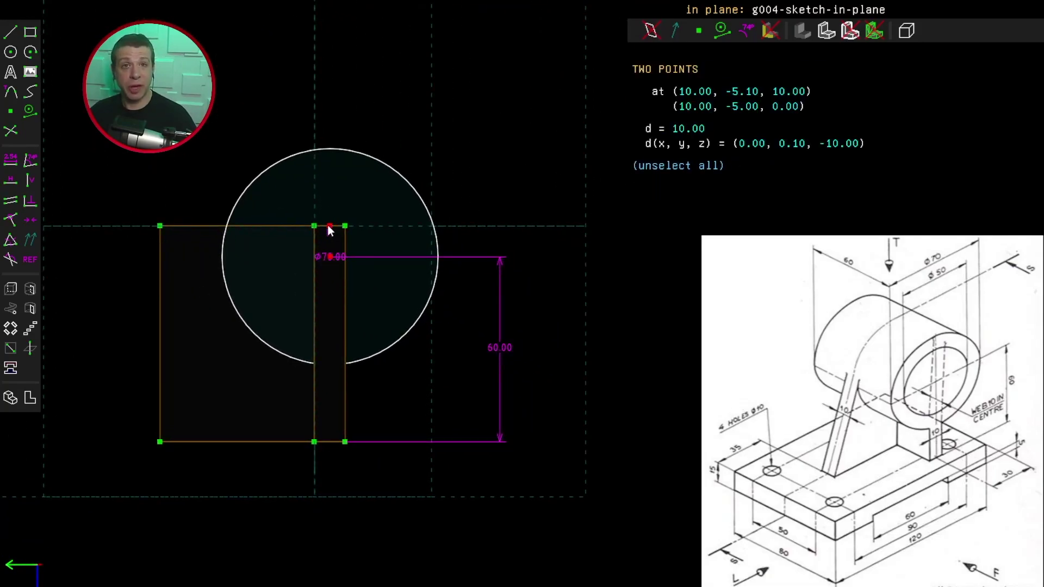
{"action": "left_click", "coordinate": [31, 180]}
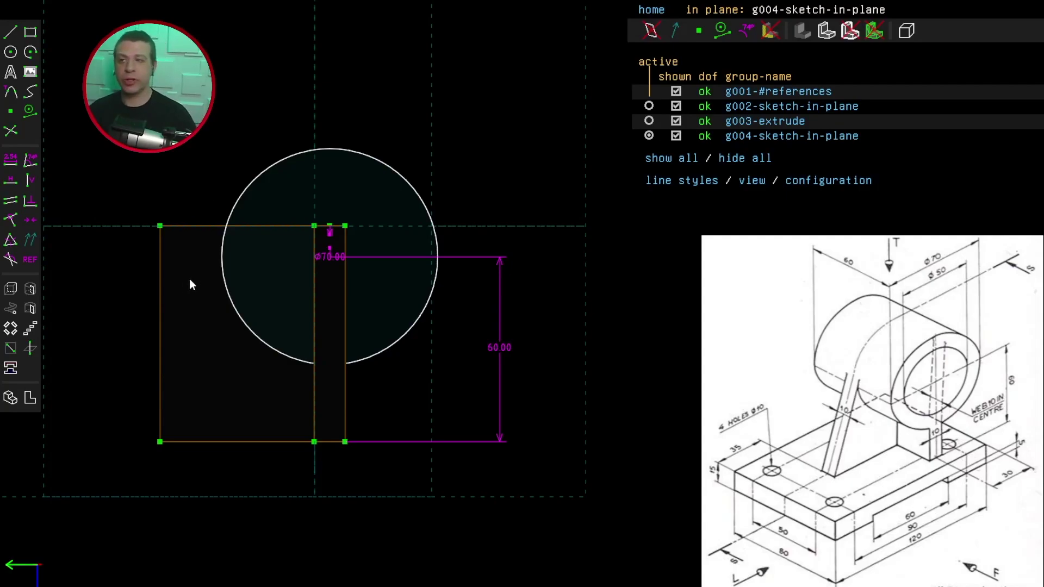
Draw a horizontal line from the circle centre to the rectangle's left edge
{"action": "left_click", "coordinate": [10, 37]}
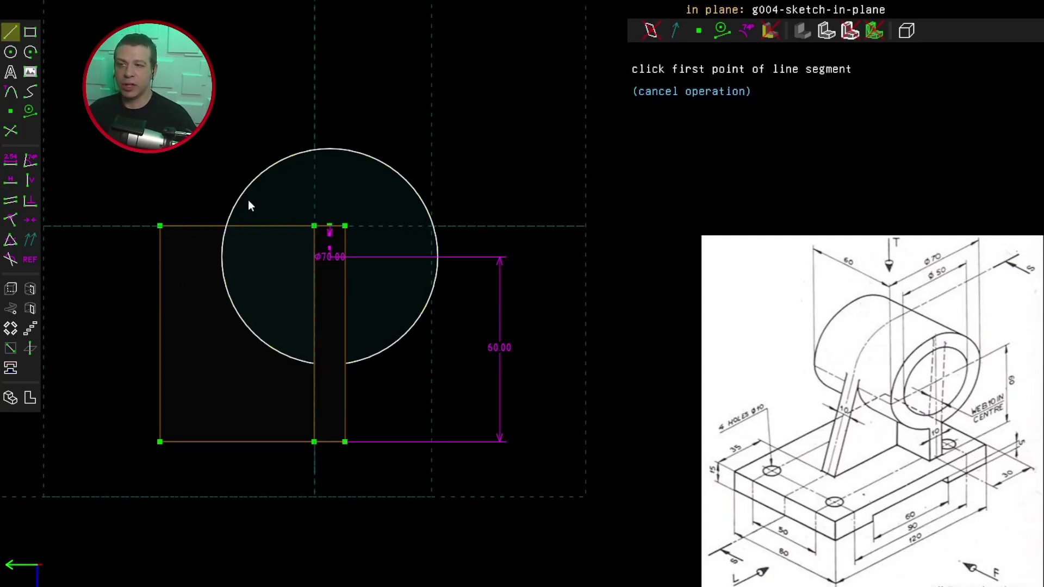
{"action": "left_click", "coordinate": [329, 258]}
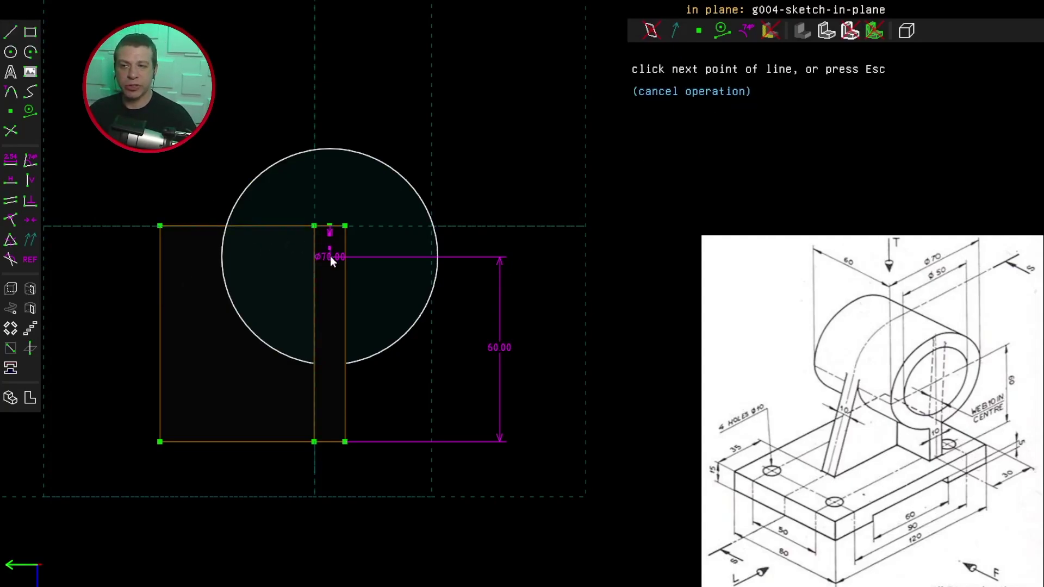
{"action": "left_click", "coordinate": [161, 262]}
{"action": "left_click", "coordinate": [203, 260]}
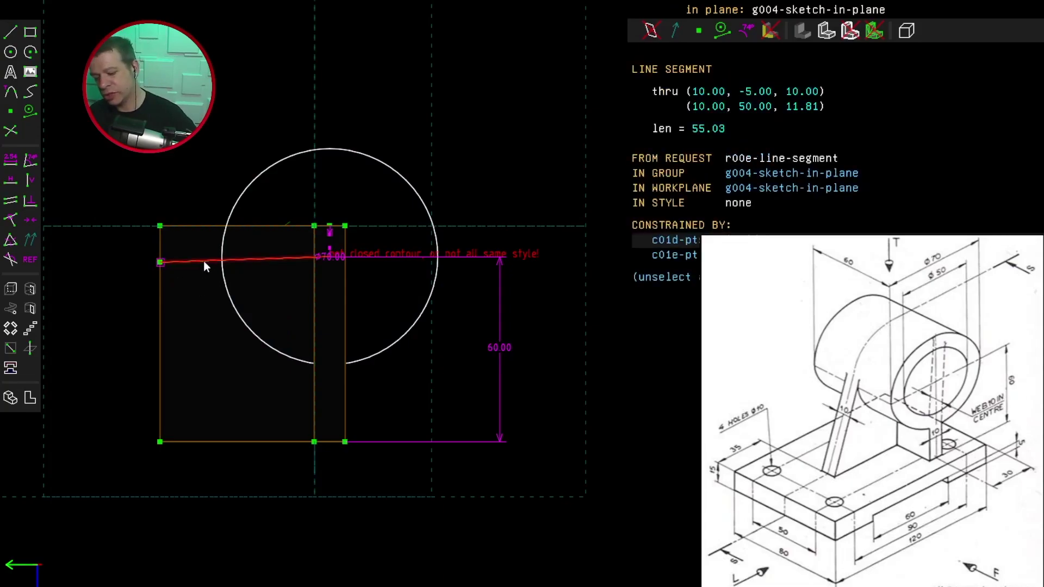
{"action": "key", "text": "h"}
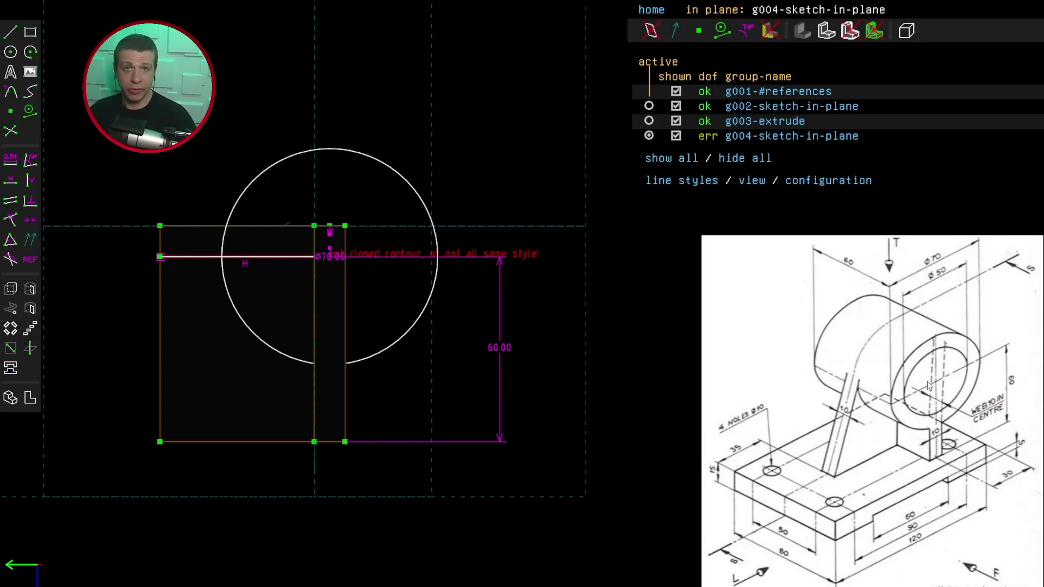
{"action": "left_click", "coordinate": [197, 256]}
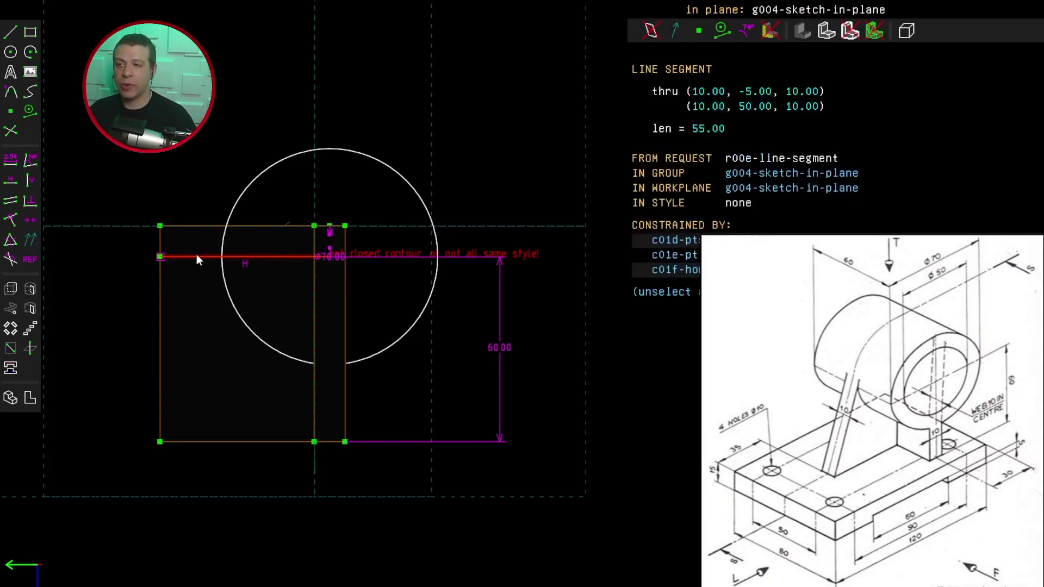
{"action": "left_click", "coordinate": [223, 366]}
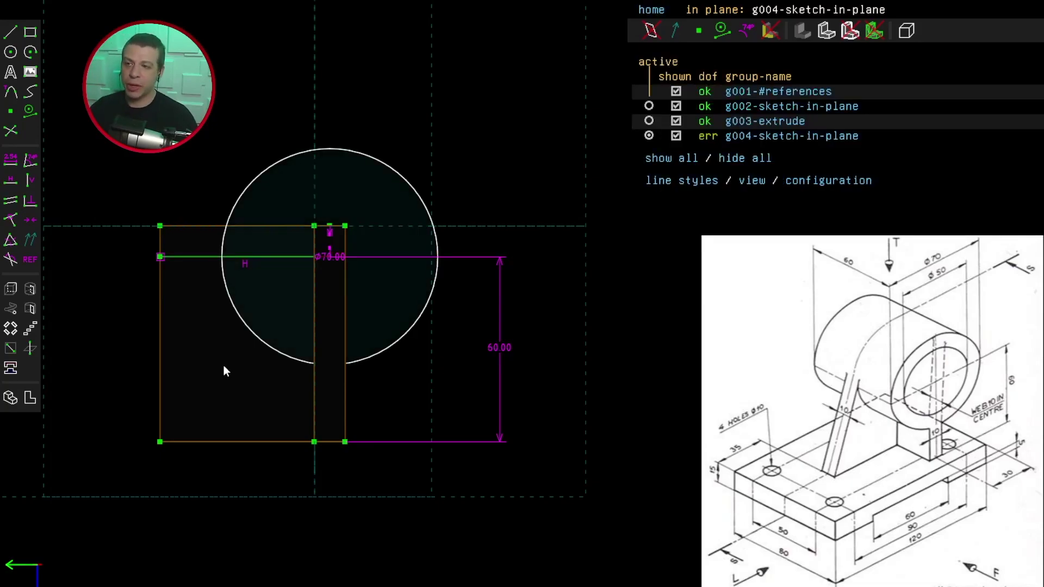
Draw a slanted line from the bottom-left corner to a point on the circle's edge
{"action": "key", "text": "s"}
{"action": "left_click", "coordinate": [160, 442]}
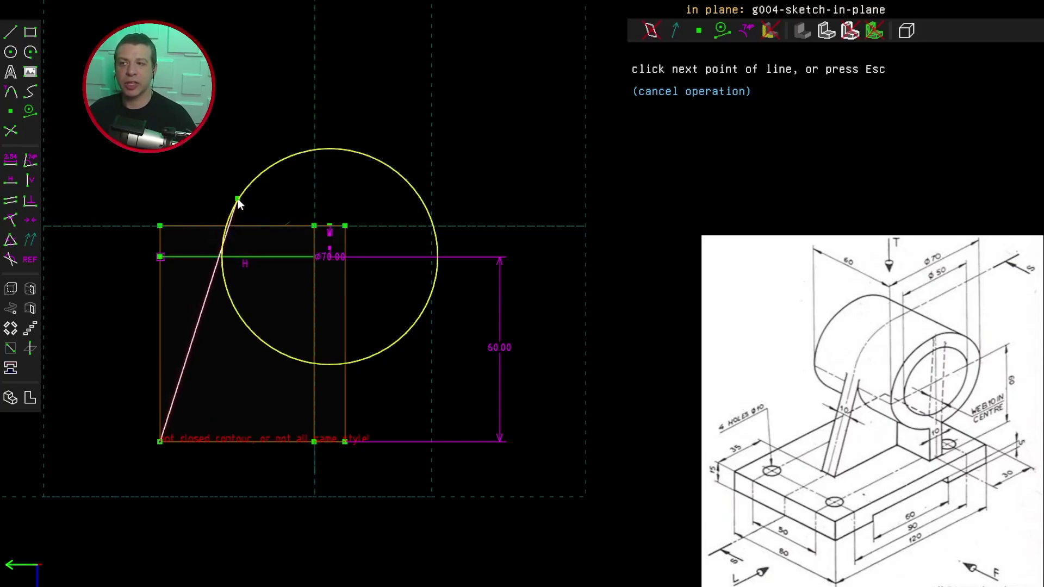
{"action": "left_click", "coordinate": [237, 199]}
{"action": "key", "text": "Escape"}
{"action": "left_click", "coordinate": [185, 361]}
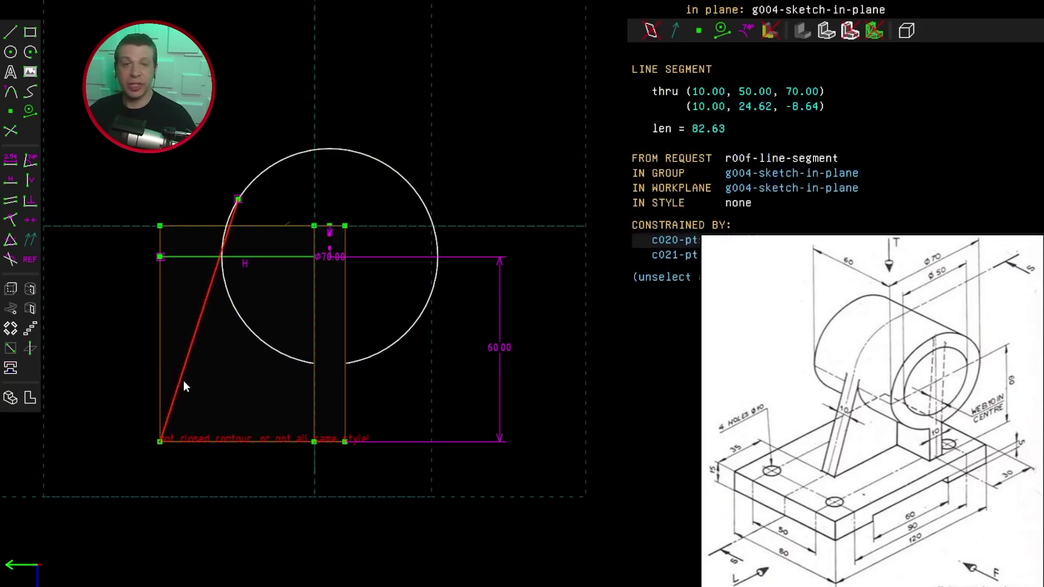
{"action": "left_click_drag", "start_coordinate": [237, 199], "coordinate": [229, 232]}
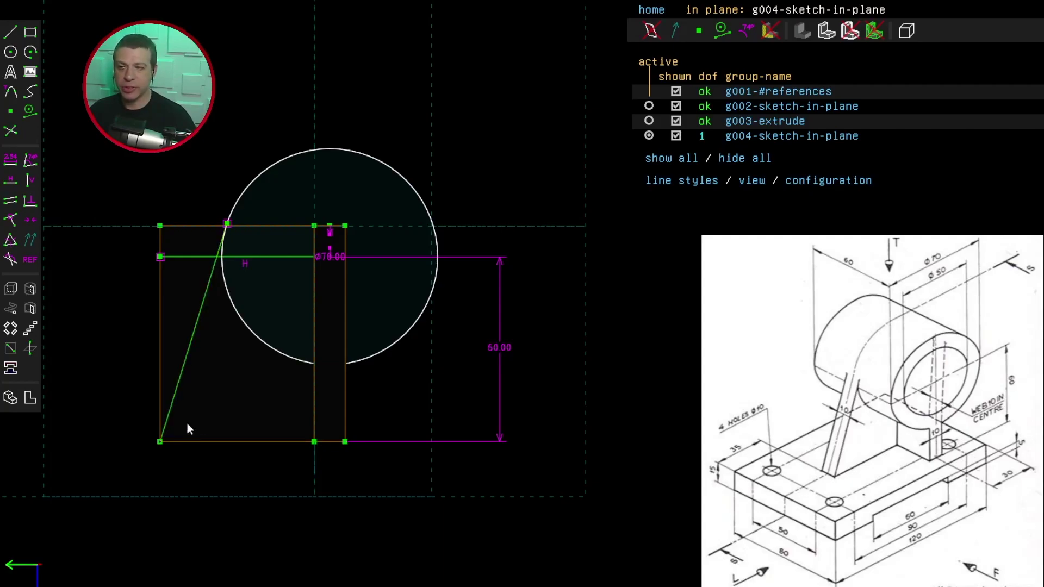
Add a short line from the slanted line's top end, at 90° to it
{"action": "key", "text": "s"}
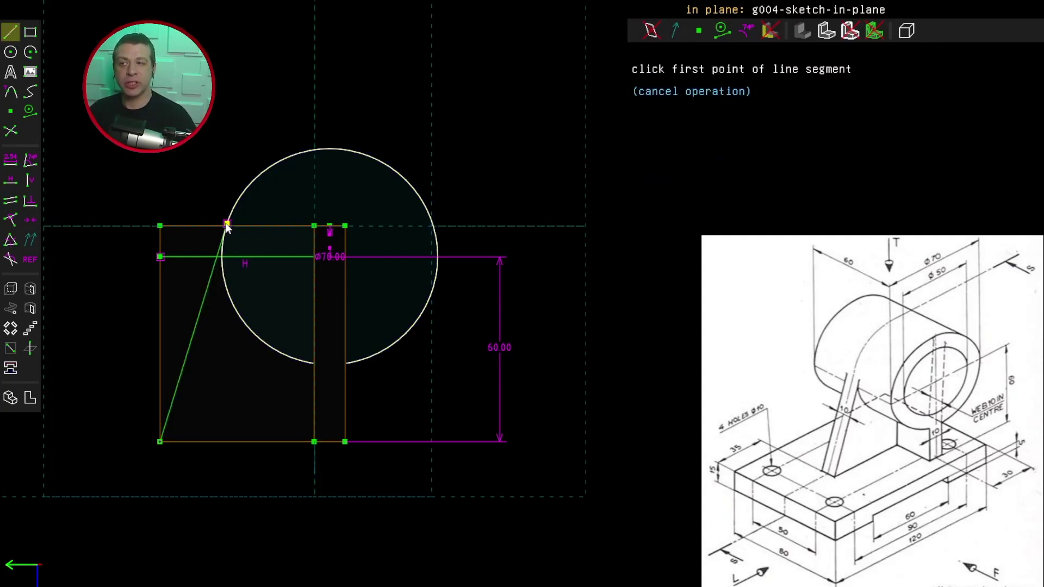
{"action": "left_click", "coordinate": [226, 225]}
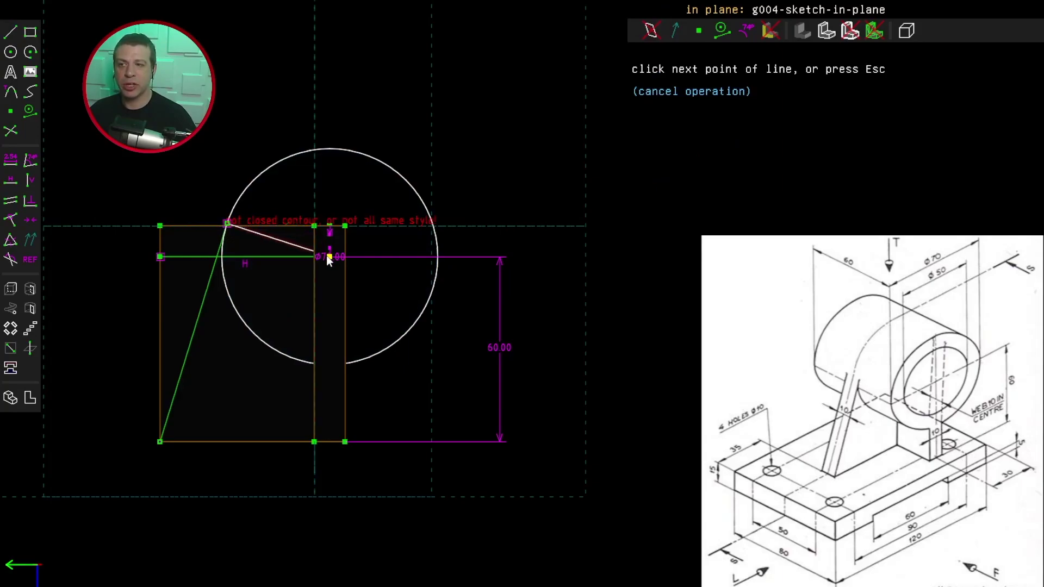
{"action": "left_click", "coordinate": [314, 251]}
{"action": "left_click", "coordinate": [221, 246]}
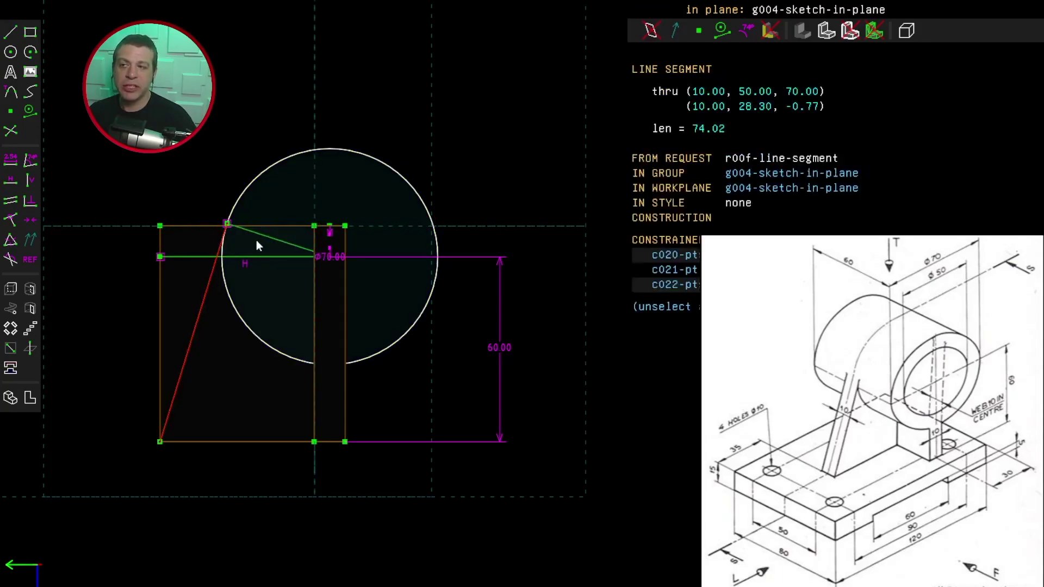
{"action": "left_click", "coordinate": [260, 235]}
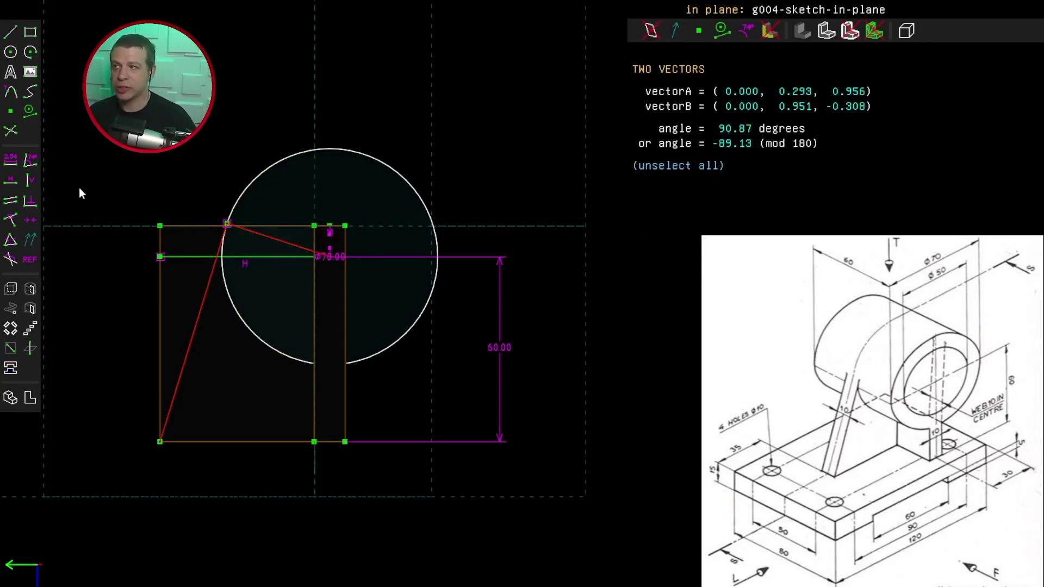
{"action": "left_click", "coordinate": [30, 161]}
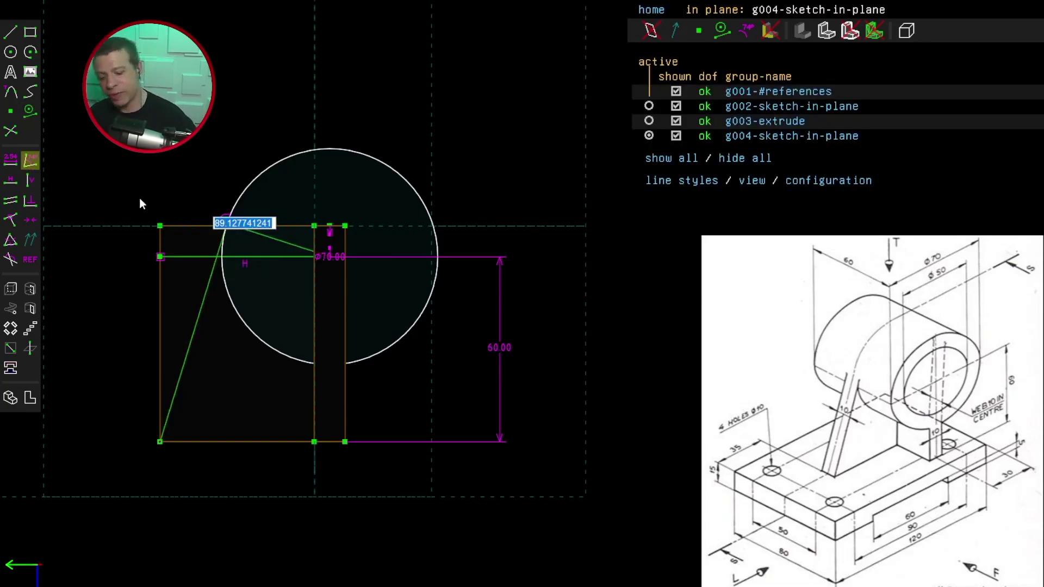
{"action": "type", "text": "90"}
{"action": "key", "text": "Return"}
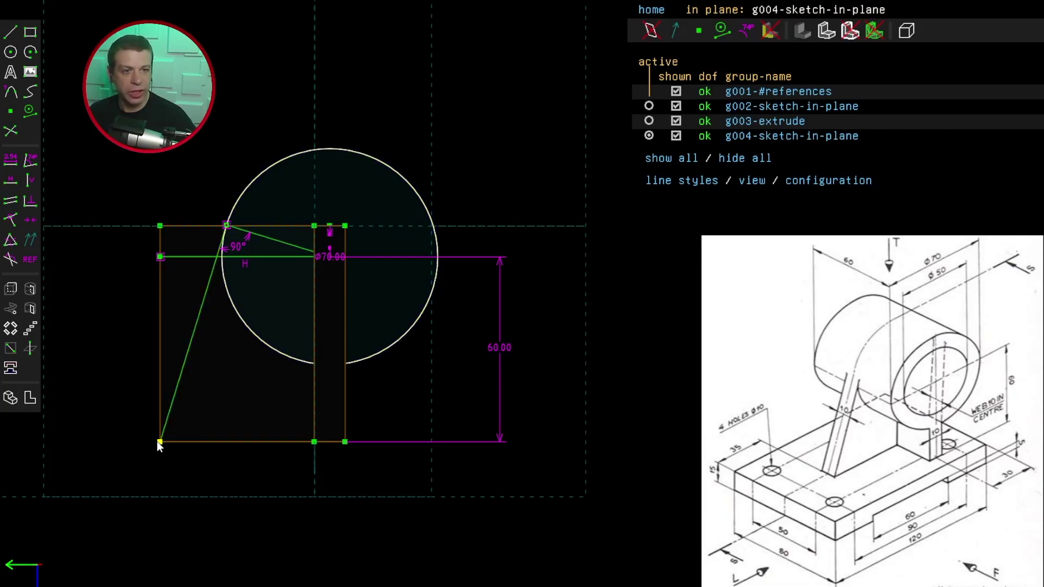
Close the outline through the top-left corner back to the bottom-left corner
{"action": "key", "text": "s"}
{"action": "left_click", "coordinate": [226, 224]}
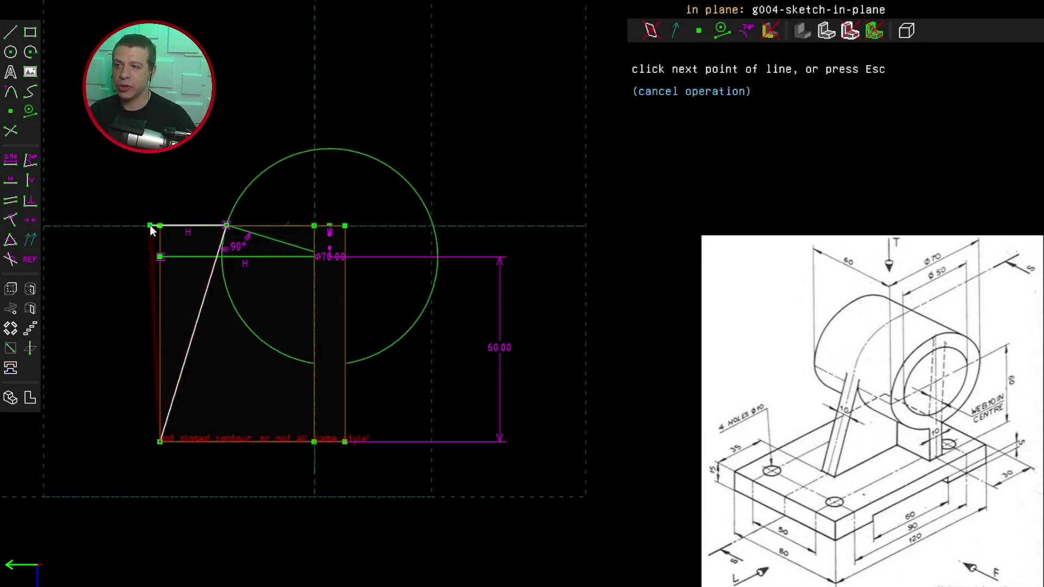
{"action": "left_click", "coordinate": [159, 226]}
{"action": "left_click", "coordinate": [11, 31]}
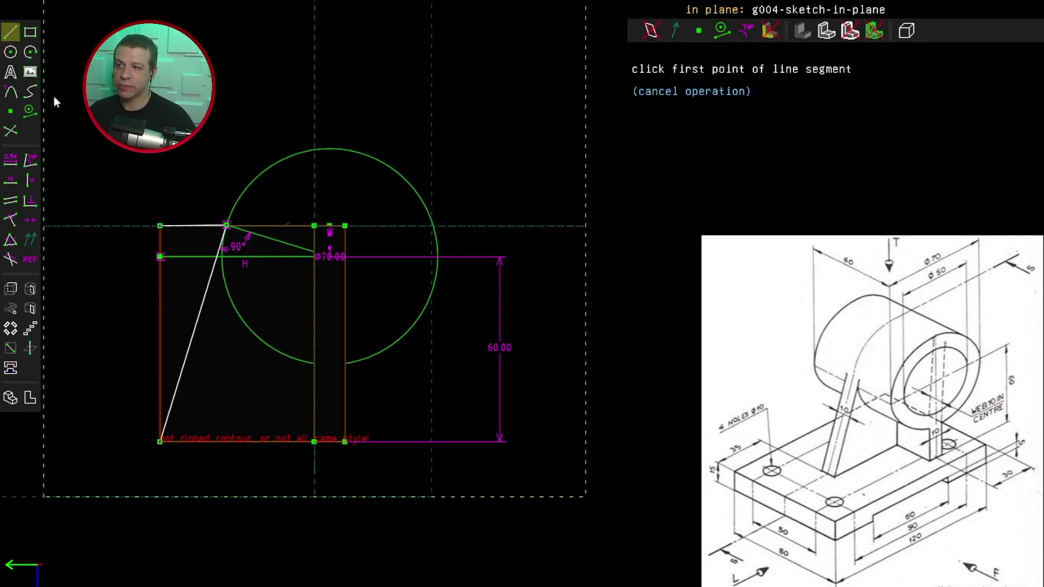
{"action": "left_click", "coordinate": [160, 226]}
{"action": "left_click", "coordinate": [160, 441]}
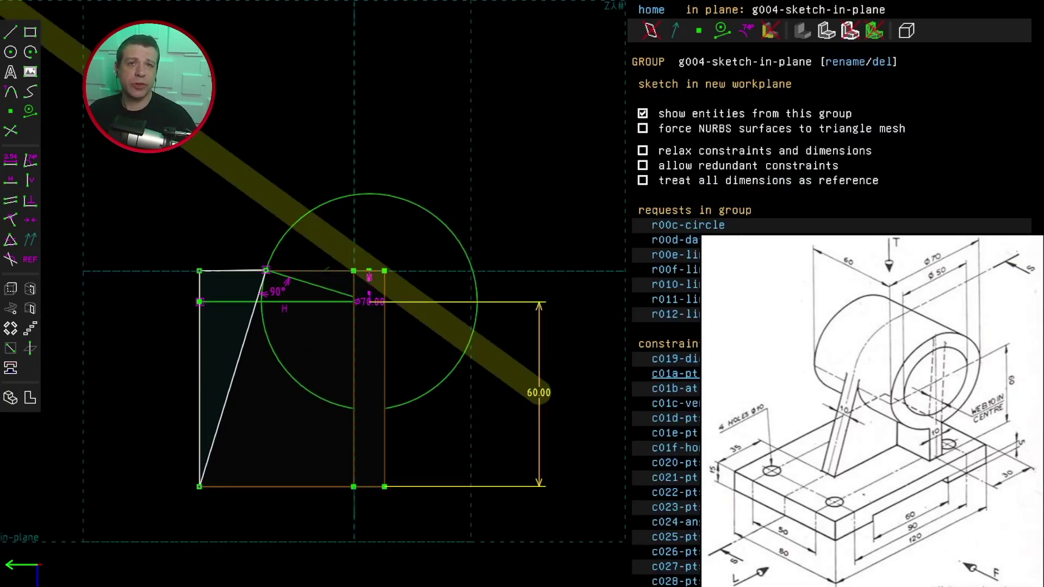
Extrude the web outline as a difference cut with its corner point on the block face
{"action": "left_click", "coordinate": [11, 289]}
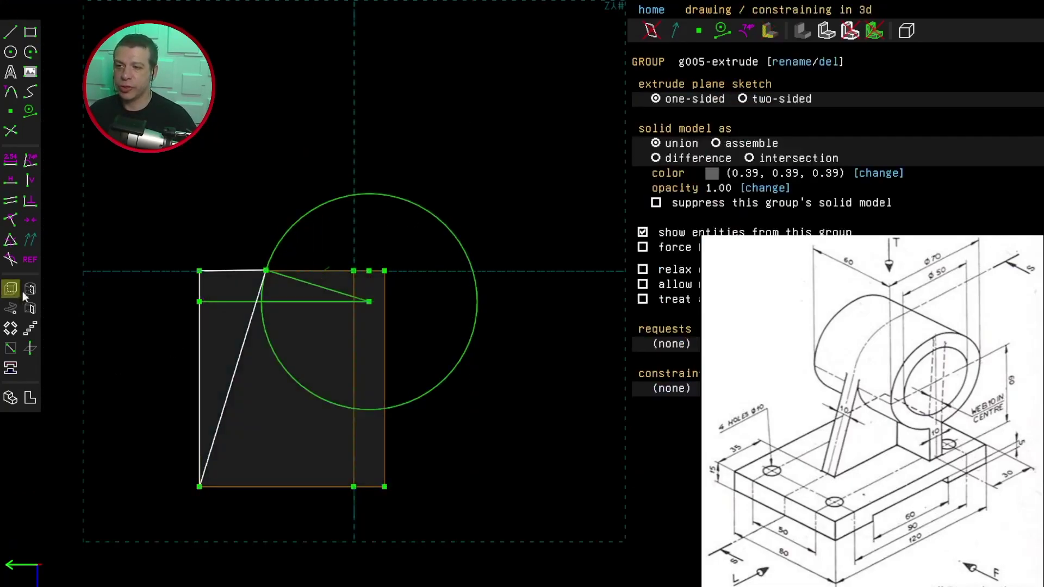
{"action": "middle_click_drag", "start_coordinate": [113, 315], "coordinate": [234, 337]}
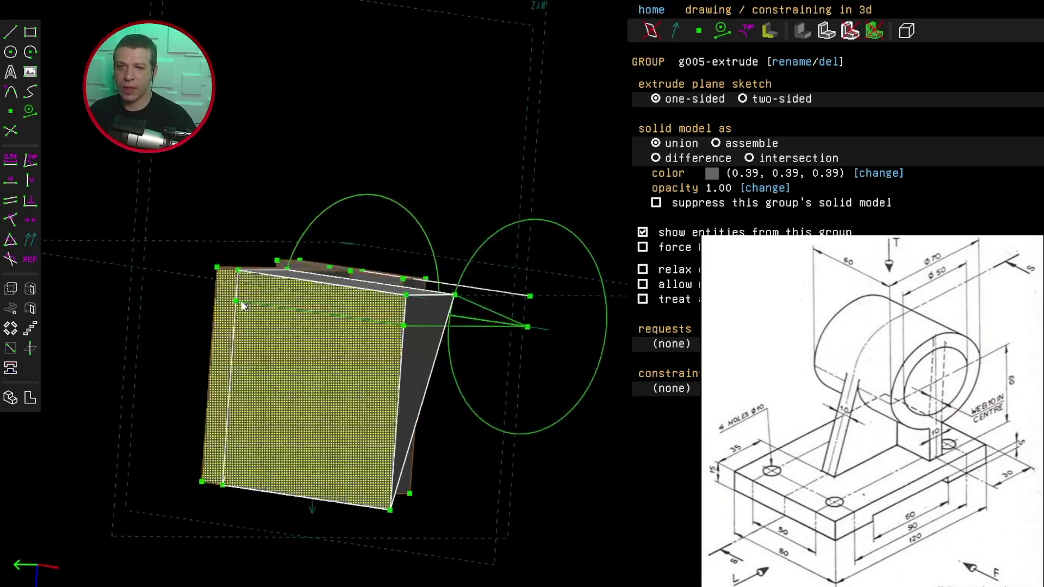
{"action": "left_click", "coordinate": [674, 159]}
{"action": "middle_click_drag", "start_coordinate": [609, 179], "coordinate": [555, 190]}
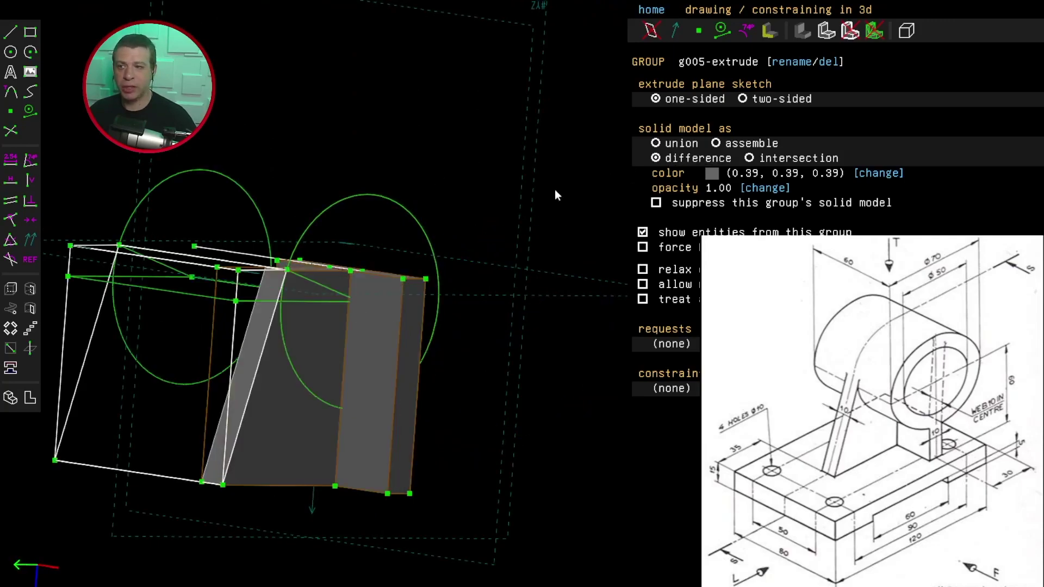
{"action": "middle_click_drag", "start_coordinate": [134, 505], "coordinate": [273, 505]}
{"action": "left_click", "coordinate": [168, 324]}
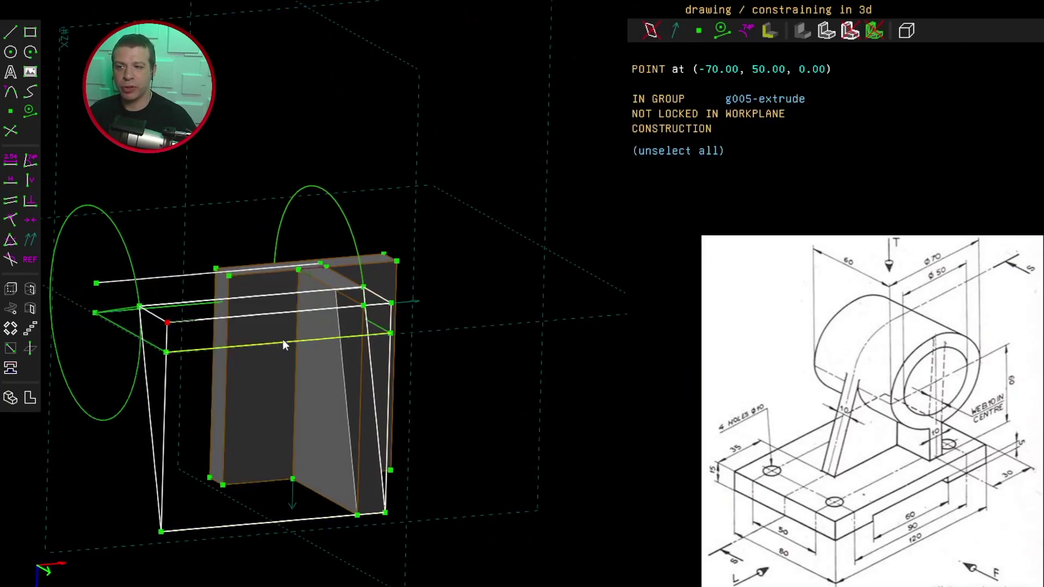
{"action": "left_click", "coordinate": [316, 329]}
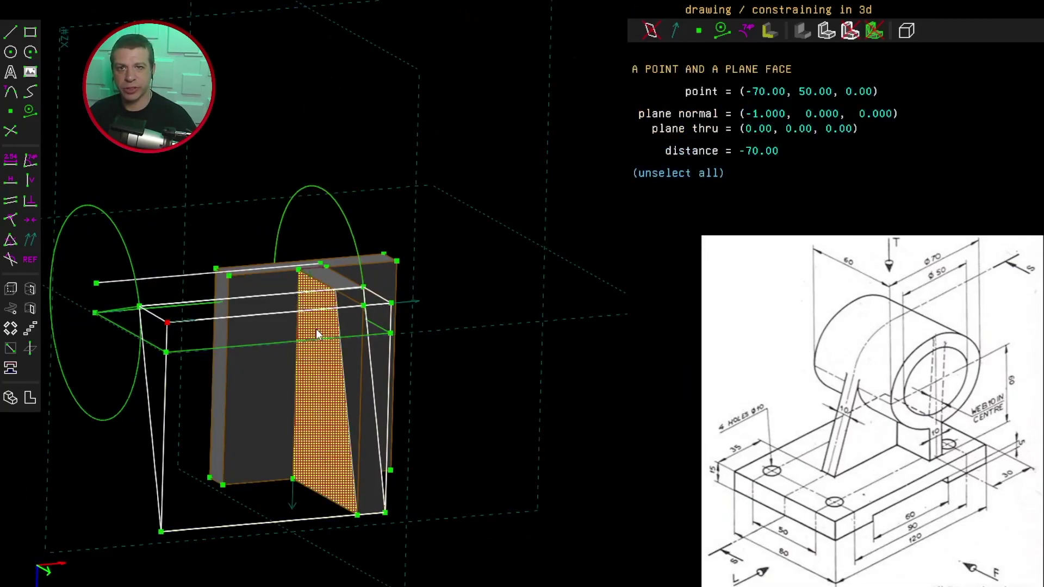
{"action": "left_click", "coordinate": [10, 222]}
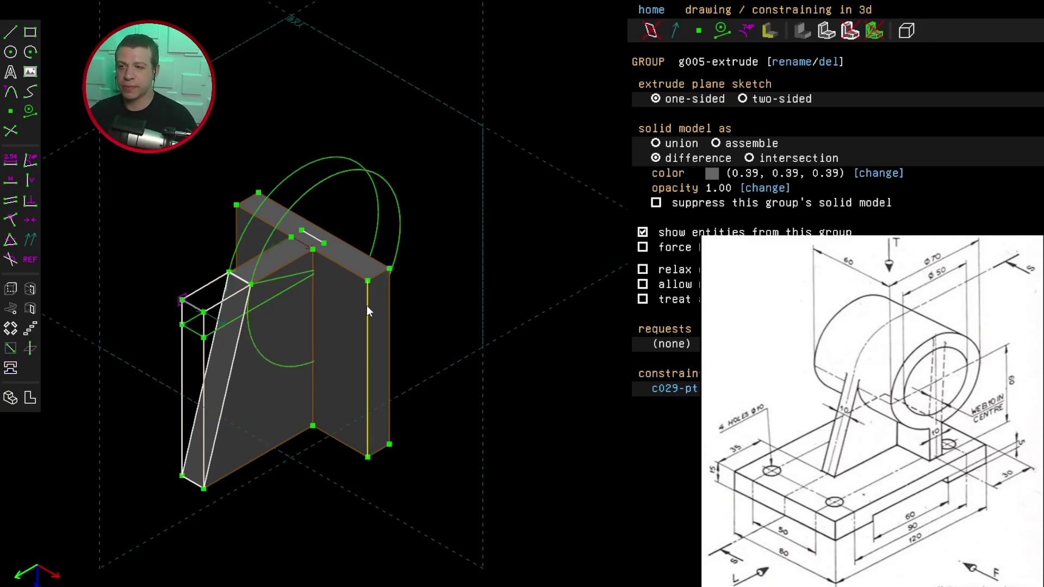
{"action": "left_click", "coordinate": [366, 348]}
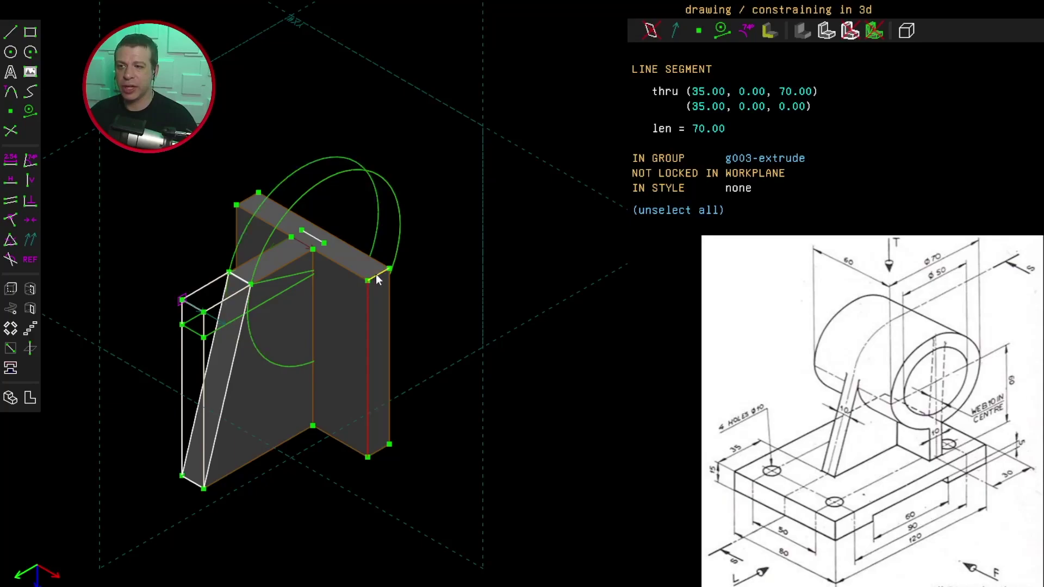
Start a new sketch on the block's side face and draw a circle above it
{"action": "left_click", "coordinate": [372, 278]}
{"action": "left_click", "coordinate": [328, 304]}
{"action": "key", "text": "shift+w"}
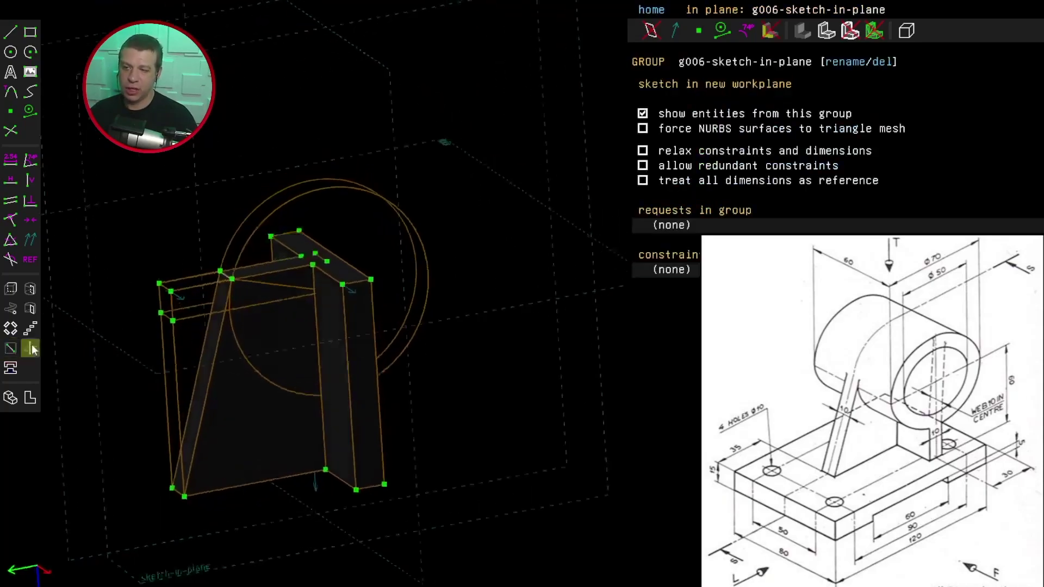
{"action": "key", "text": "c"}
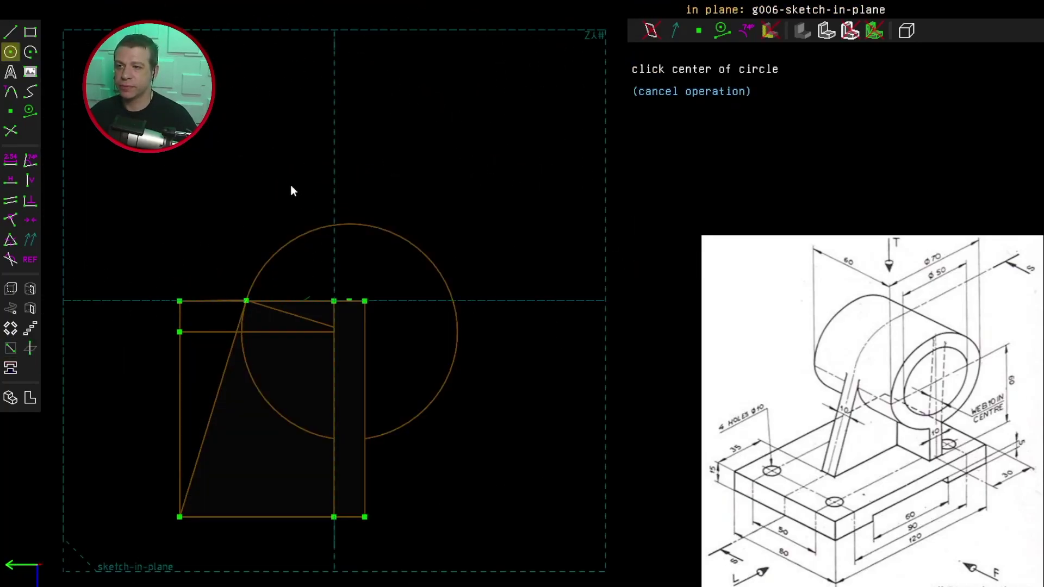
{"action": "left_click_drag", "start_coordinate": [281, 190], "coordinate": [304, 287]}
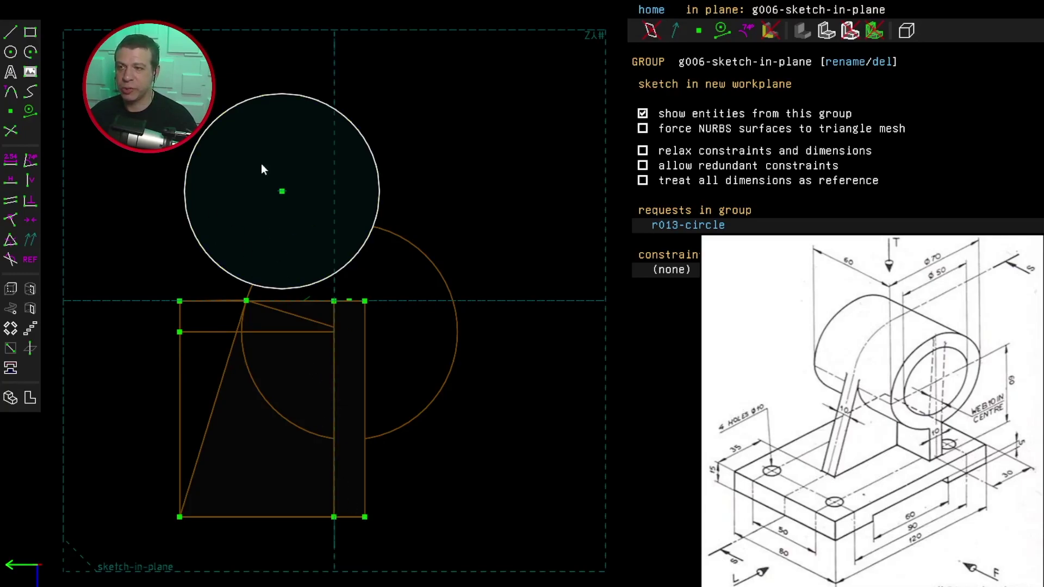
Place the circle centre 60 above the bottom line, vertically aligned, with diameter 70
{"action": "left_click", "coordinate": [282, 191]}
{"action": "left_click", "coordinate": [353, 516]}
{"action": "key", "text": "d"}
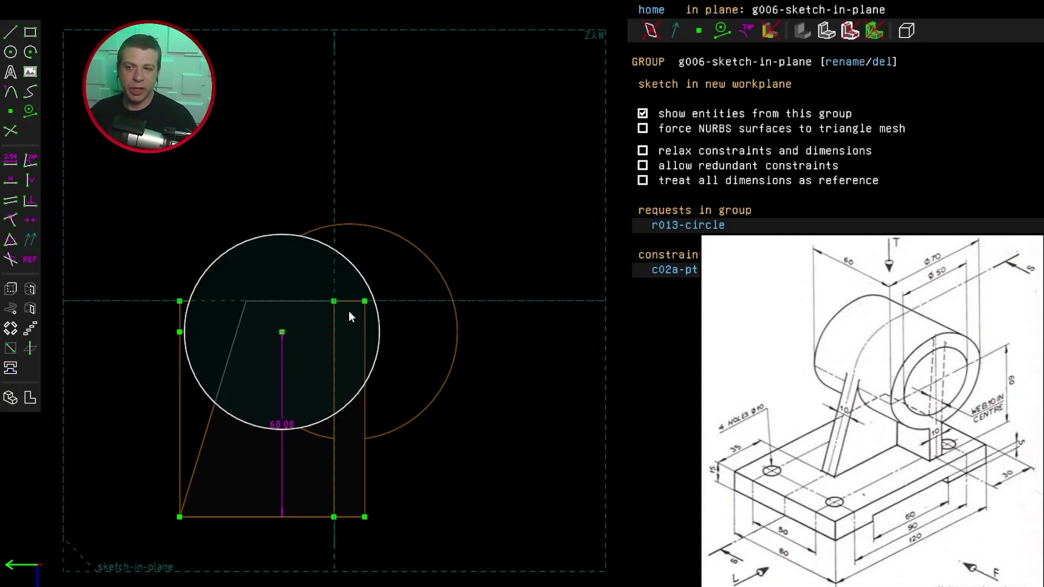
{"action": "left_click", "coordinate": [282, 331]}
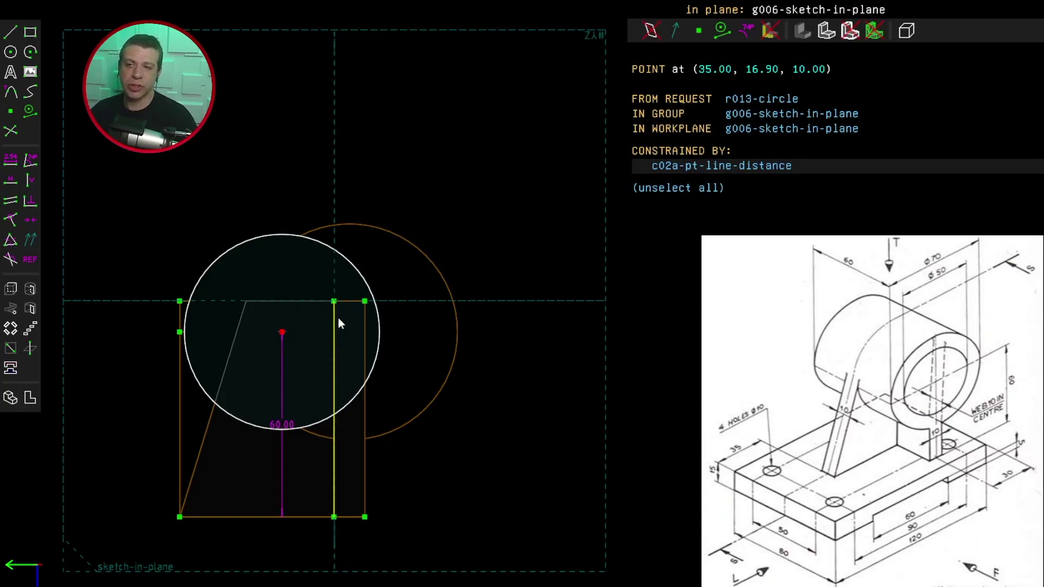
{"action": "left_click", "coordinate": [348, 302]}
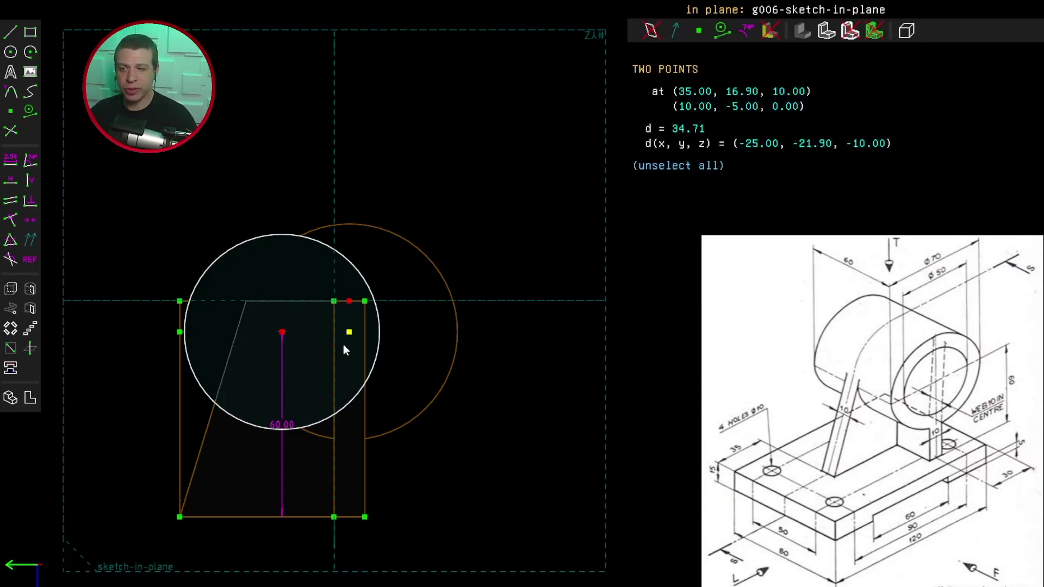
{"action": "left_click", "coordinate": [27, 181]}
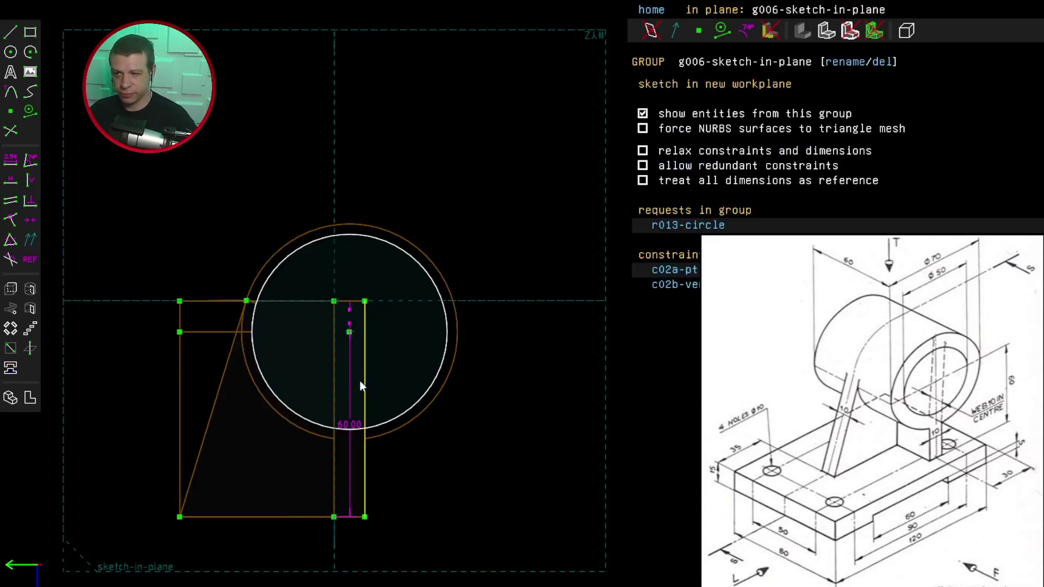
{"action": "left_click", "coordinate": [376, 236]}
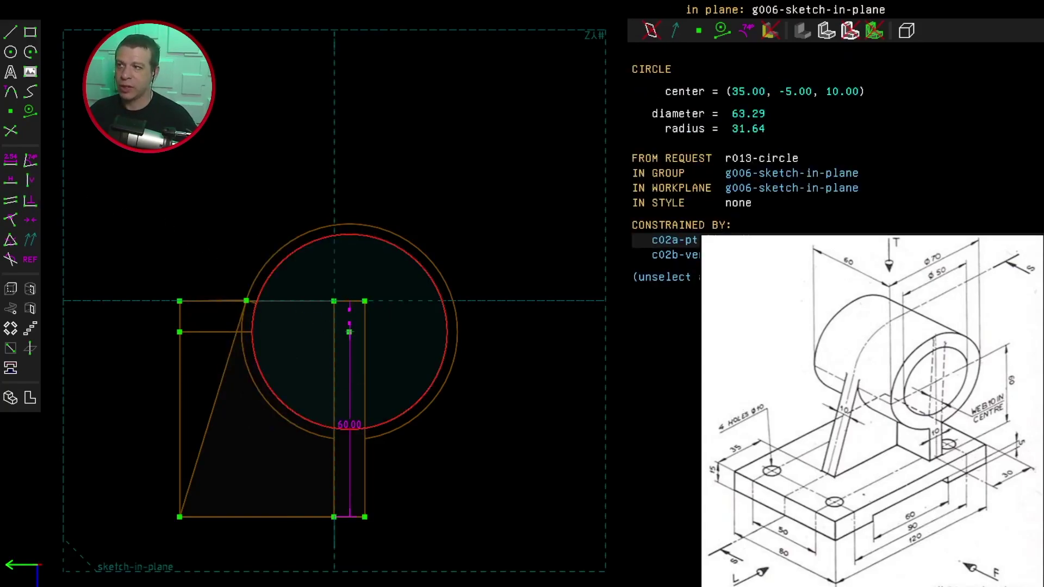
{"action": "left_click", "coordinate": [4, 165]}
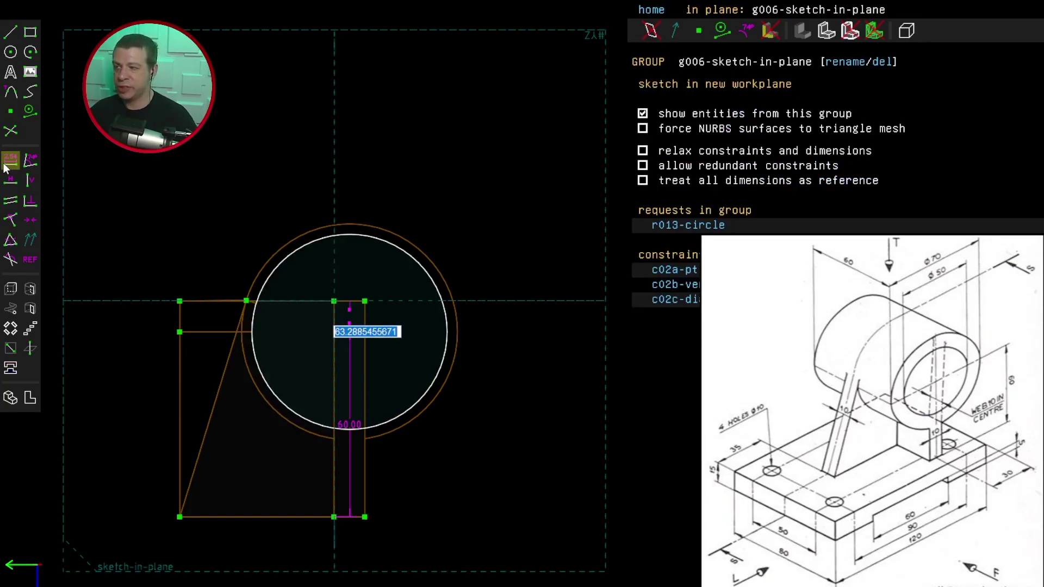
{"action": "type", "text": "70"}
{"action": "key", "text": "Return"}
{"action": "left_click", "coordinate": [650, 9]}
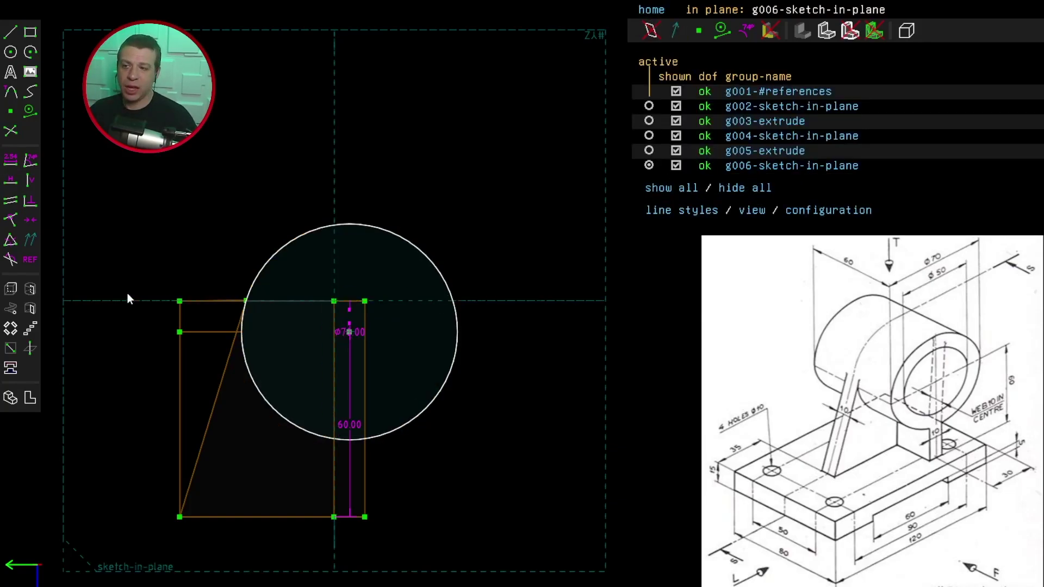
Extrude the Ø70 circle into a cylinder whose end point lies on the block's side face
{"action": "left_click", "coordinate": [11, 288]}
{"action": "mouse_move", "coordinate": [110, 286]}
{"action": "middle_mouse_down"}
{"action": "mouse_move", "coordinate": [178, 323]}
{"action": "mouse_move", "coordinate": [265, 428]}
{"action": "middle_mouse_up"}
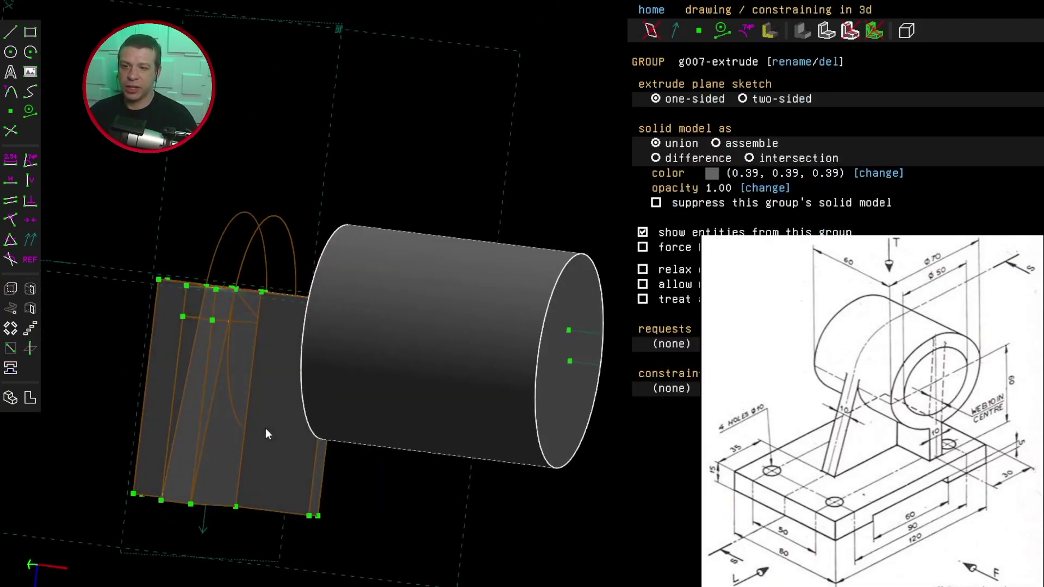
{"action": "left_click", "coordinate": [570, 361]}
{"action": "middle_click_drag", "start_coordinate": [139, 418], "coordinate": [220, 416]}
{"action": "left_click", "coordinate": [196, 336]}
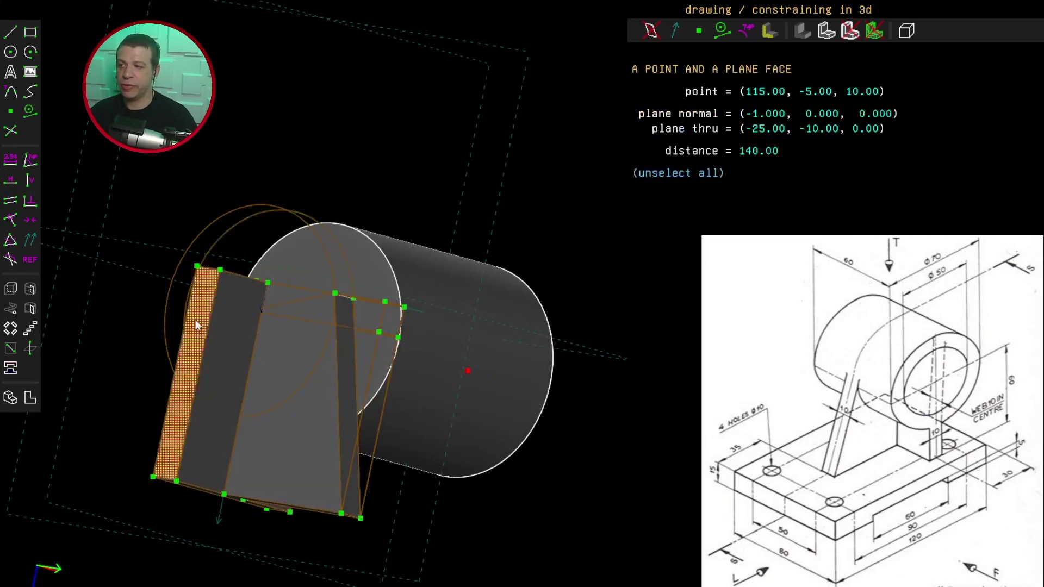
{"action": "left_click", "coordinate": [10, 222]}
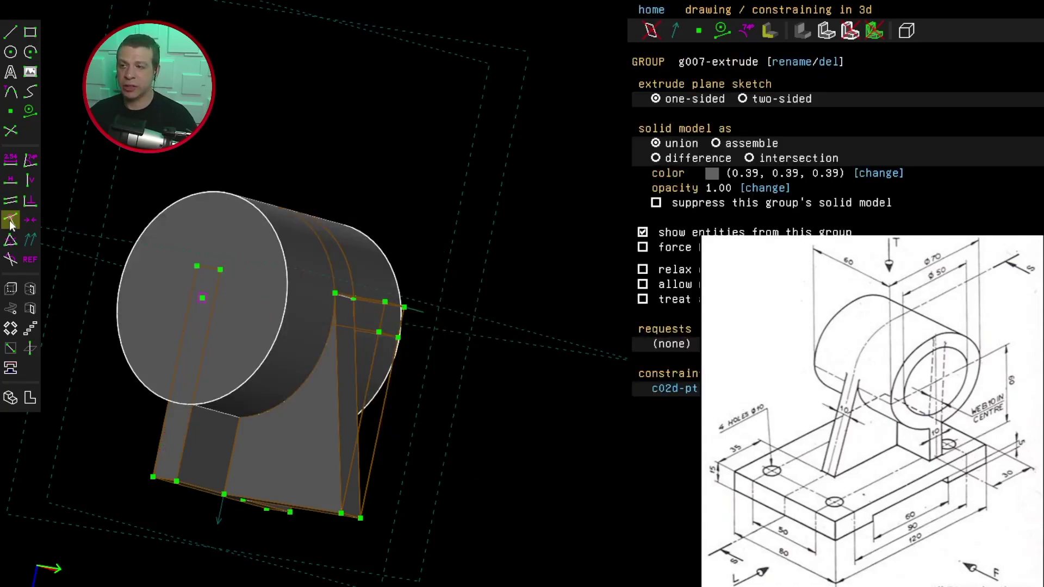
{"action": "key", "text": "F2"}
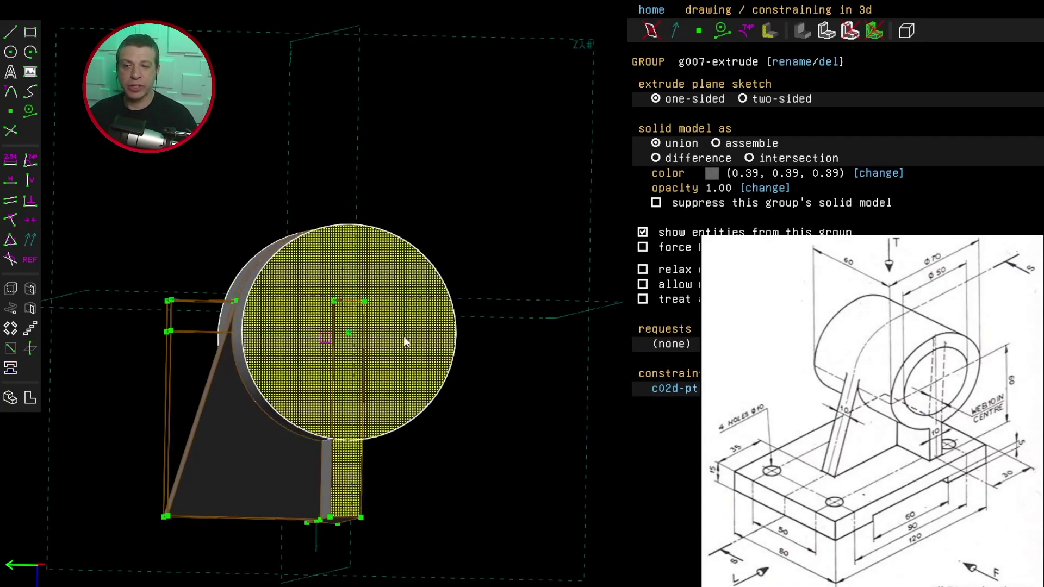
Start a new workplane sketch and draw a circle centred on the boss
{"action": "middle_click_drag", "start_coordinate": [531, 380], "coordinate": [516, 392]}
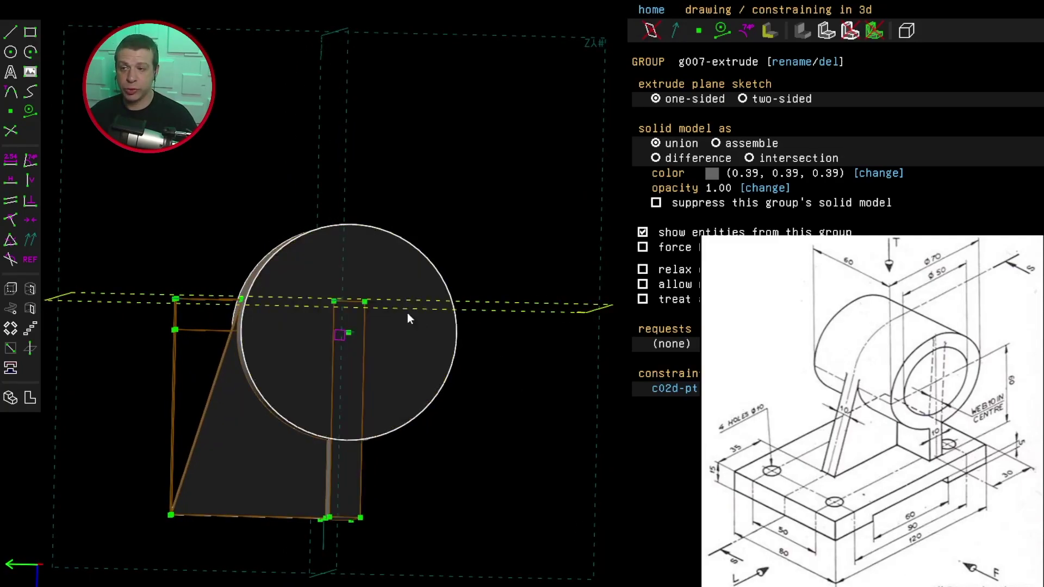
{"action": "key", "text": "shift+w"}
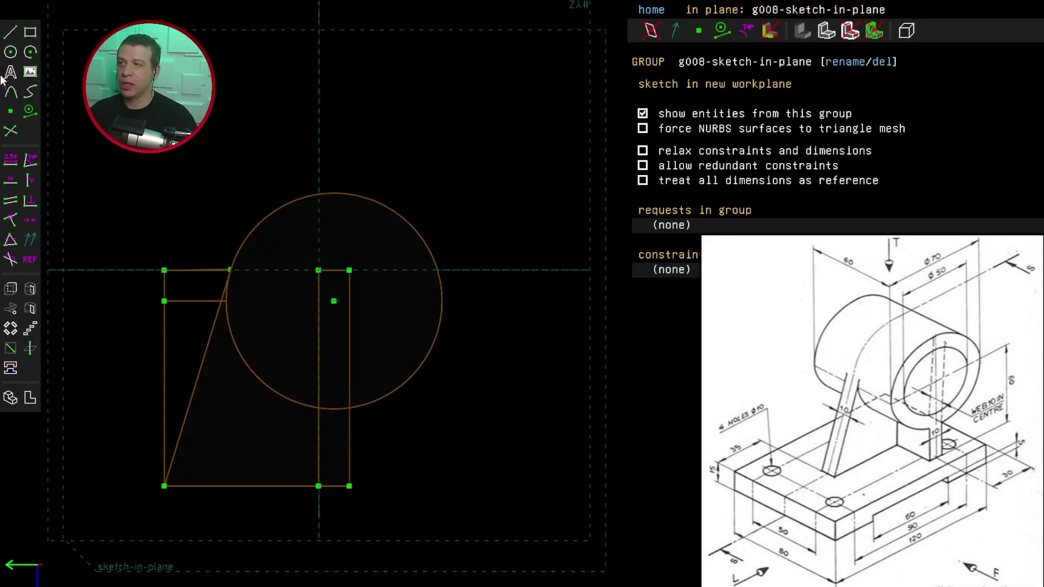
{"action": "left_click", "coordinate": [10, 52]}
{"action": "left_click", "coordinate": [334, 302]}
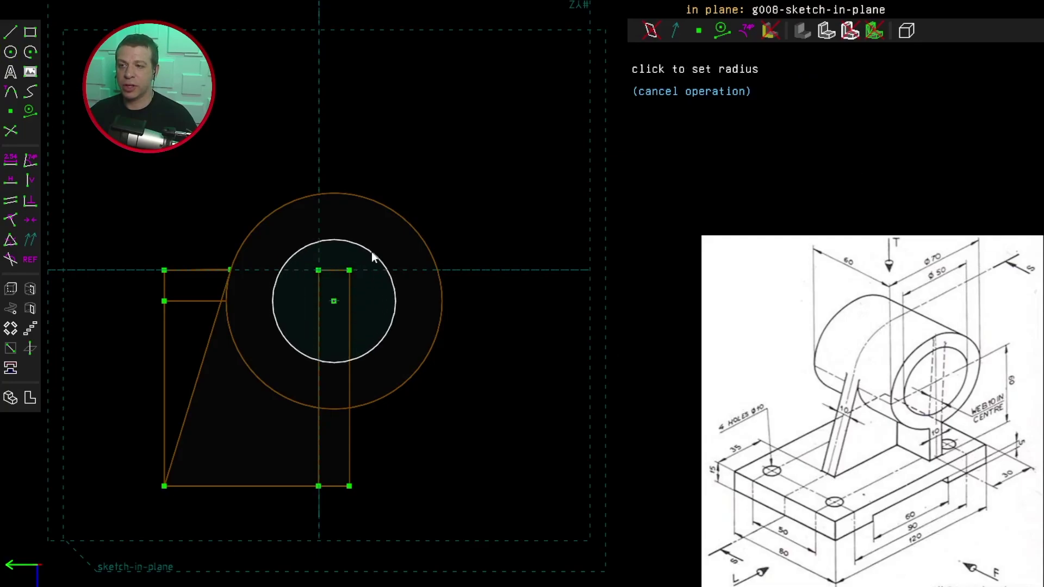
{"action": "left_click", "coordinate": [354, 228]}
Dimension the circle to Ø50 and extrude it
{"action": "left_click", "coordinate": [11, 161]}
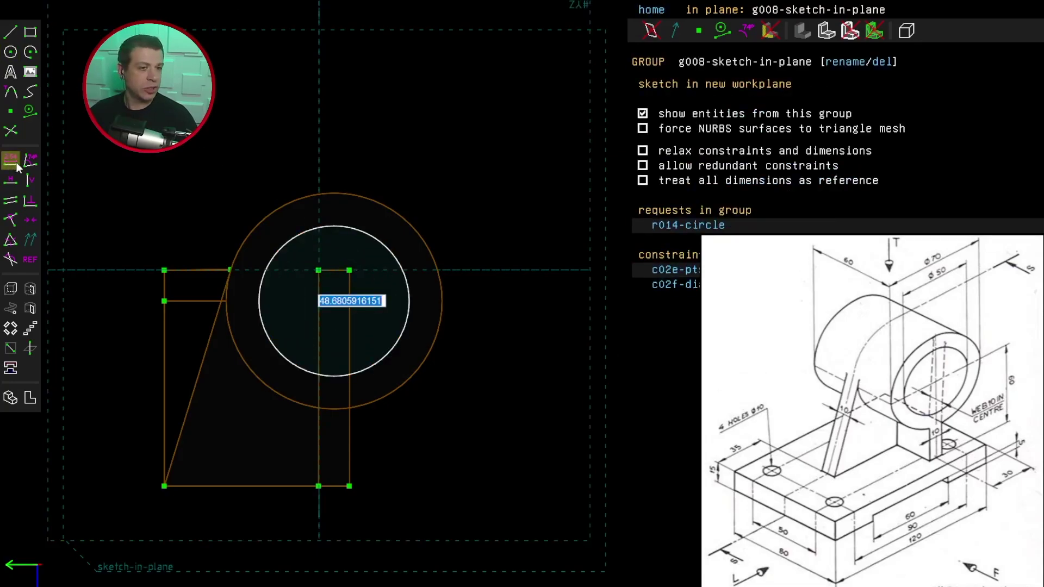
{"action": "type", "text": "50"}
{"action": "key", "text": "Return"}
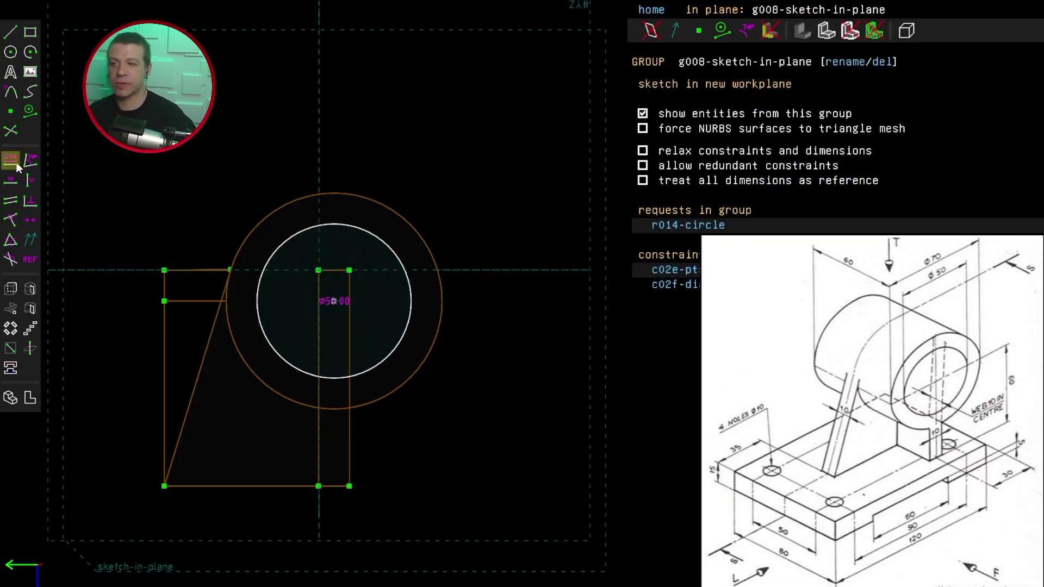
{"action": "left_click_drag", "start_coordinate": [334, 301], "coordinate": [492, 283]}
{"action": "left_click", "coordinate": [10, 289]}
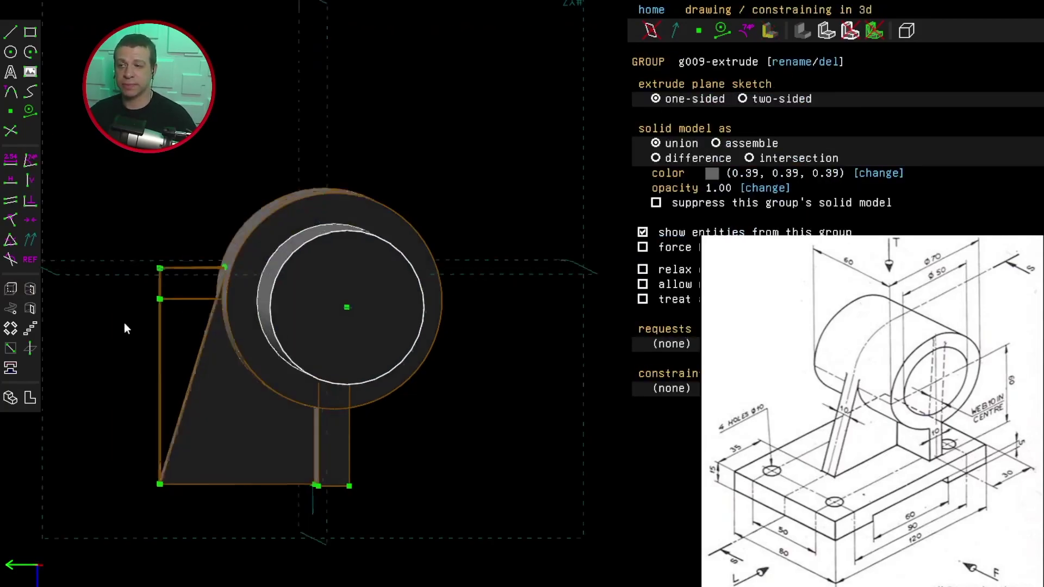
Make the Ø50 extrusion a difference cut ending on the cylinder's back face
{"action": "middle_click_drag", "start_coordinate": [125, 325], "coordinate": [327, 304]}
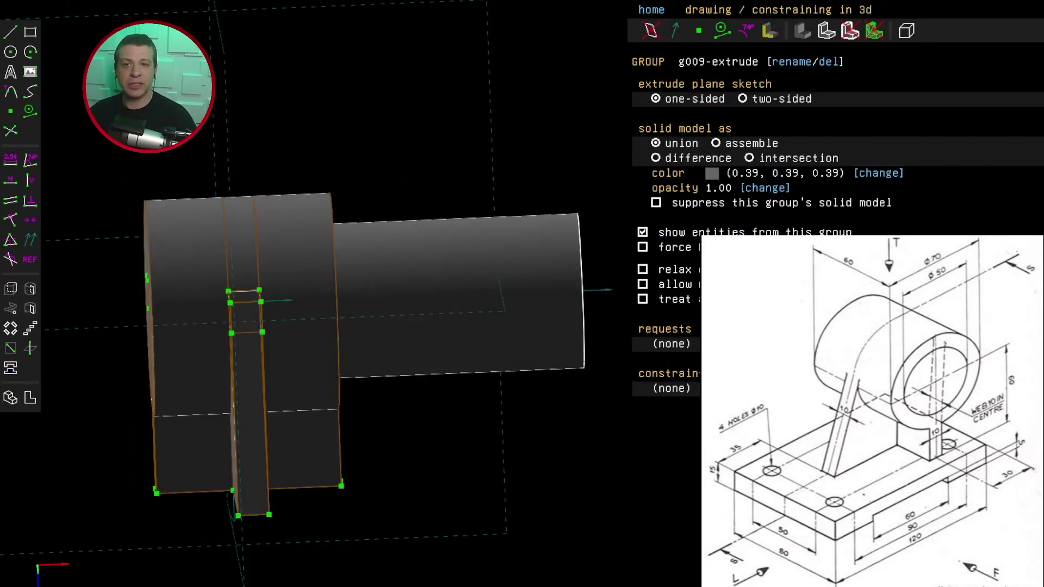
{"action": "left_click", "coordinate": [664, 162]}
{"action": "middle_click_drag", "start_coordinate": [464, 205], "coordinate": [130, 377]}
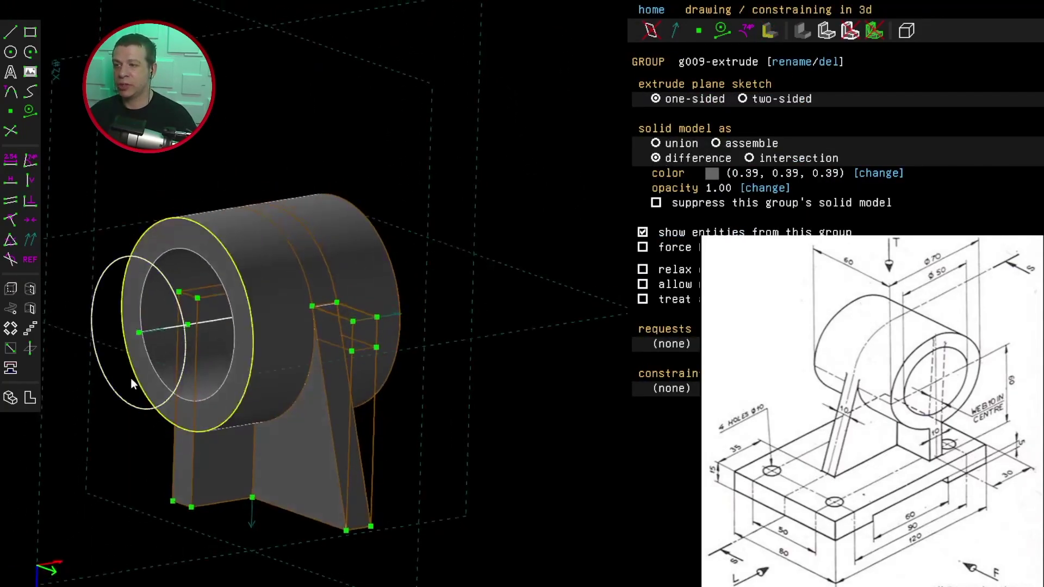
{"action": "left_click", "coordinate": [139, 333]}
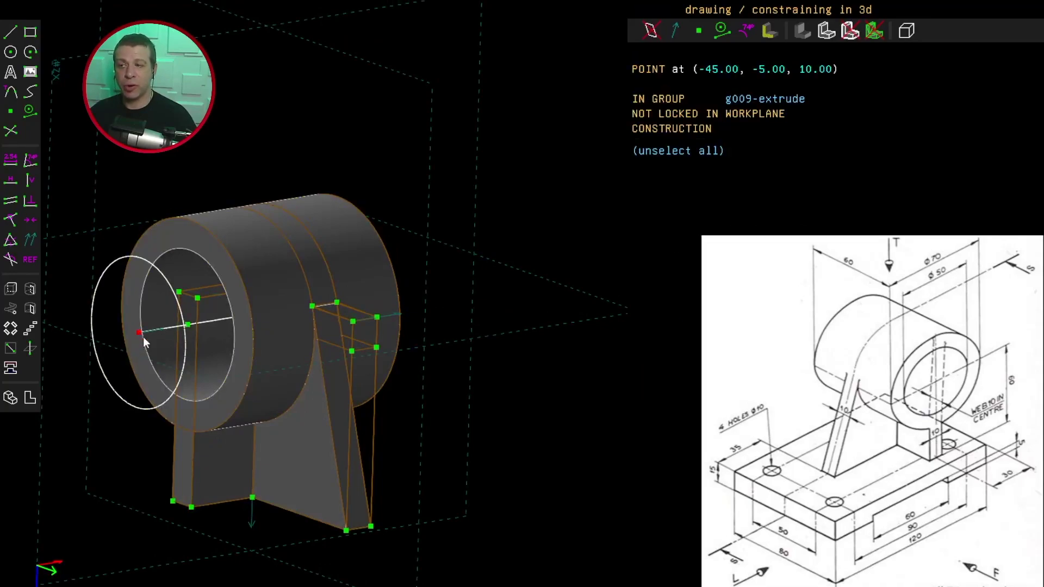
{"action": "left_click", "coordinate": [217, 417]}
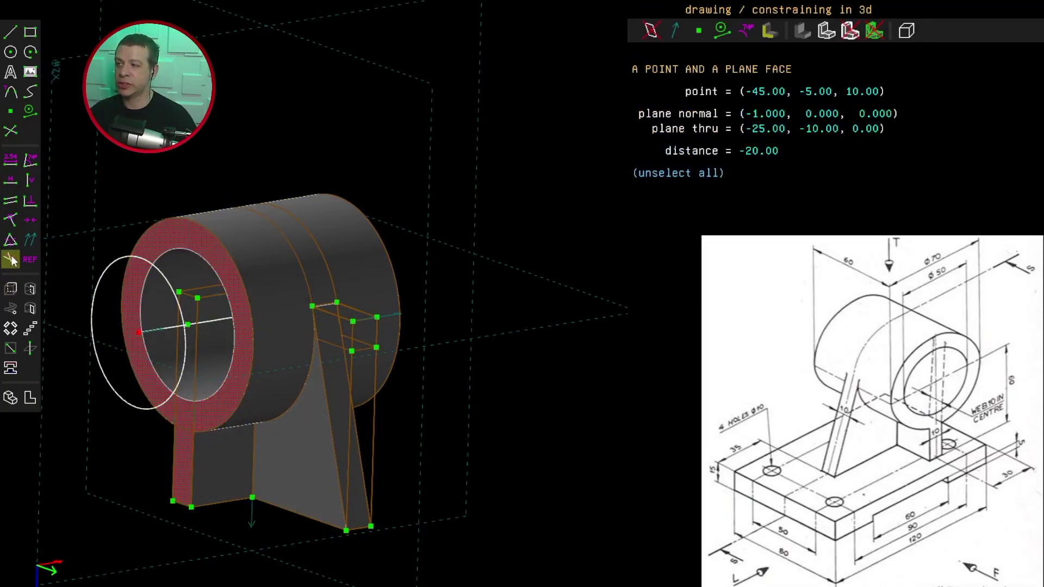
{"action": "left_click", "coordinate": [16, 221]}
{"action": "middle_click_drag", "start_coordinate": [218, 380], "coordinate": [247, 396]}
{"action": "key", "text": "F3"}
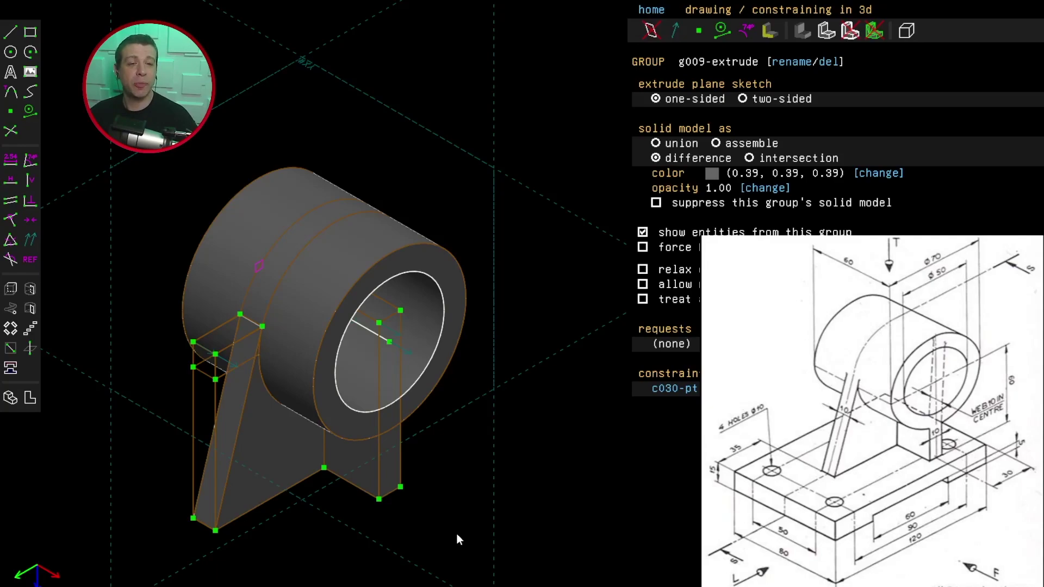
Select the web's two perpendicular bottom edges and corner vertex, then sketch in that workplane
{"action": "middle_click_drag", "start_coordinate": [457, 539], "coordinate": [186, 344]}
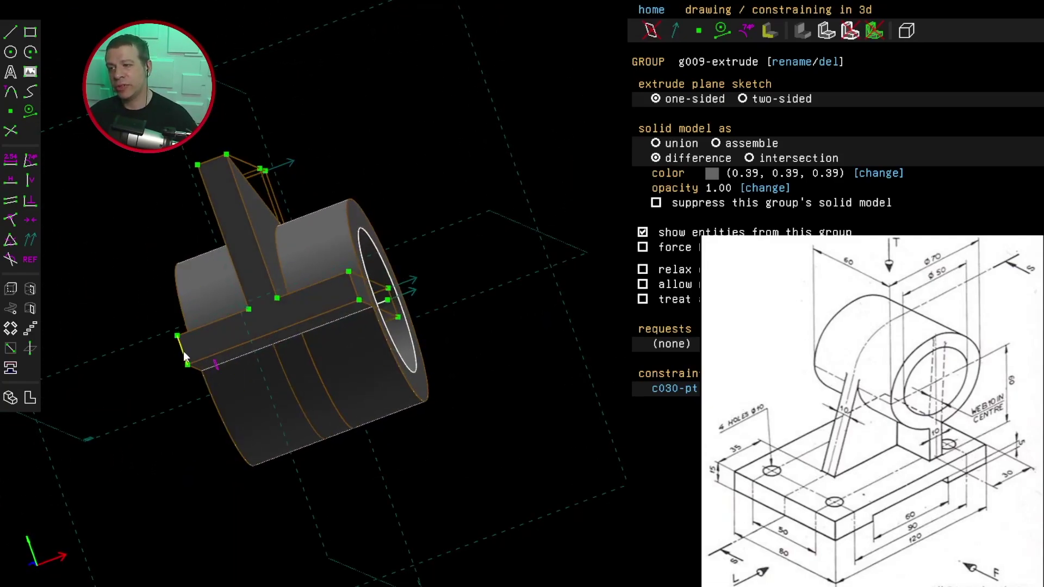
{"action": "left_click", "coordinate": [184, 356]}
{"action": "left_click", "coordinate": [194, 328]}
{"action": "left_click", "coordinate": [168, 350]}
{"action": "scroll", "coordinate": [175, 352], "scroll_direction": "up", "scroll_amount": 3}
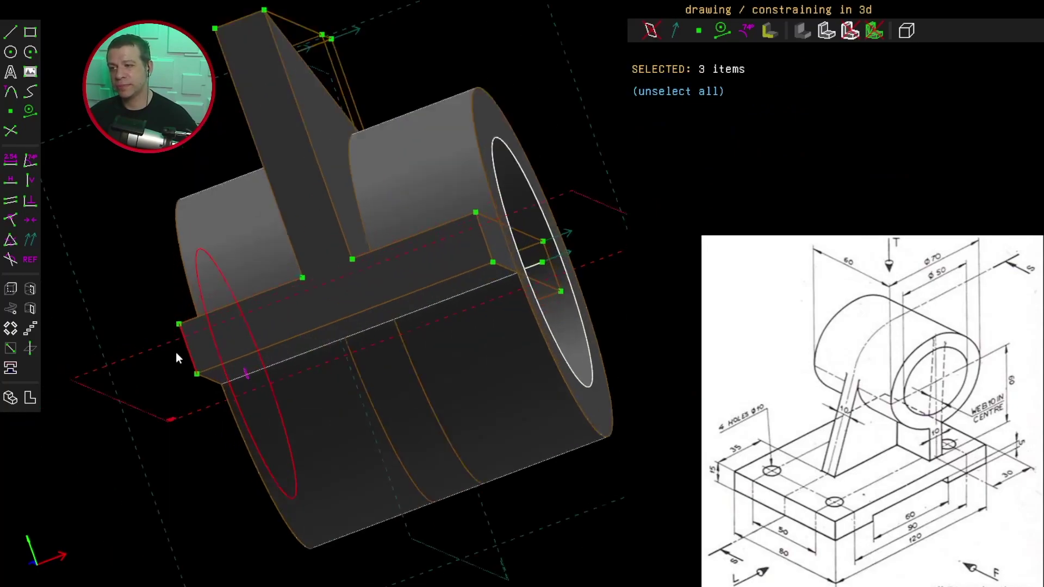
{"action": "left_click", "coordinate": [128, 274]}
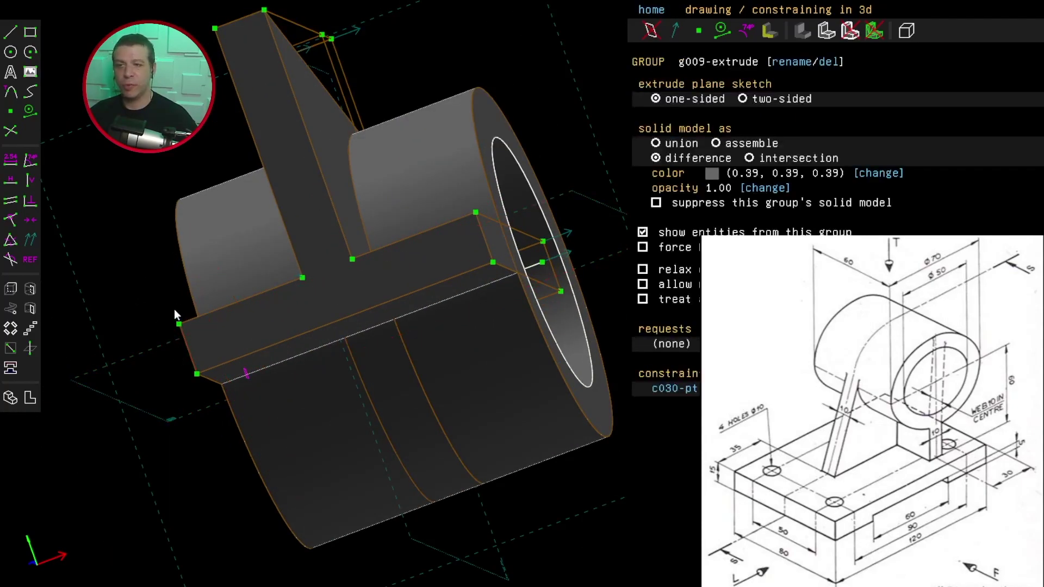
{"action": "left_click", "coordinate": [187, 344]}
{"action": "left_click", "coordinate": [214, 308]}
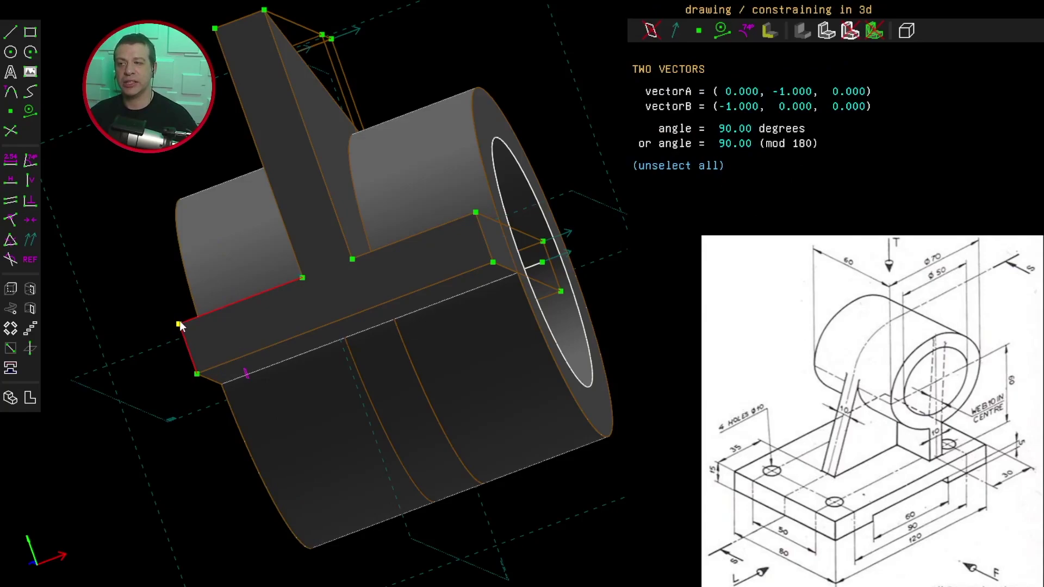
{"action": "left_click", "coordinate": [180, 325]}
{"action": "left_click", "coordinate": [11, 349]}
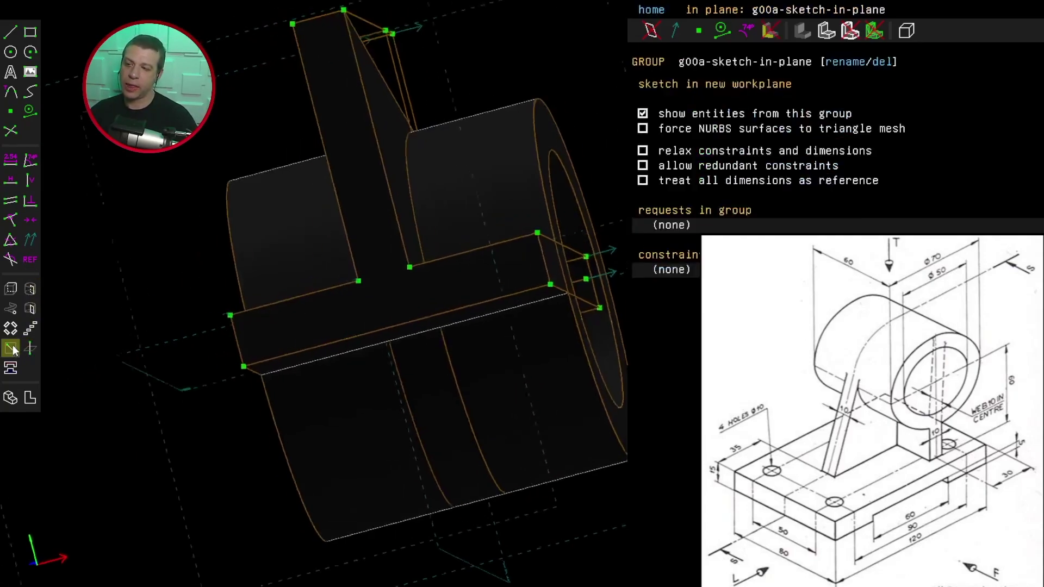
Draw a rectangle around the web's footprint for the base plate
{"action": "key", "text": "f"}
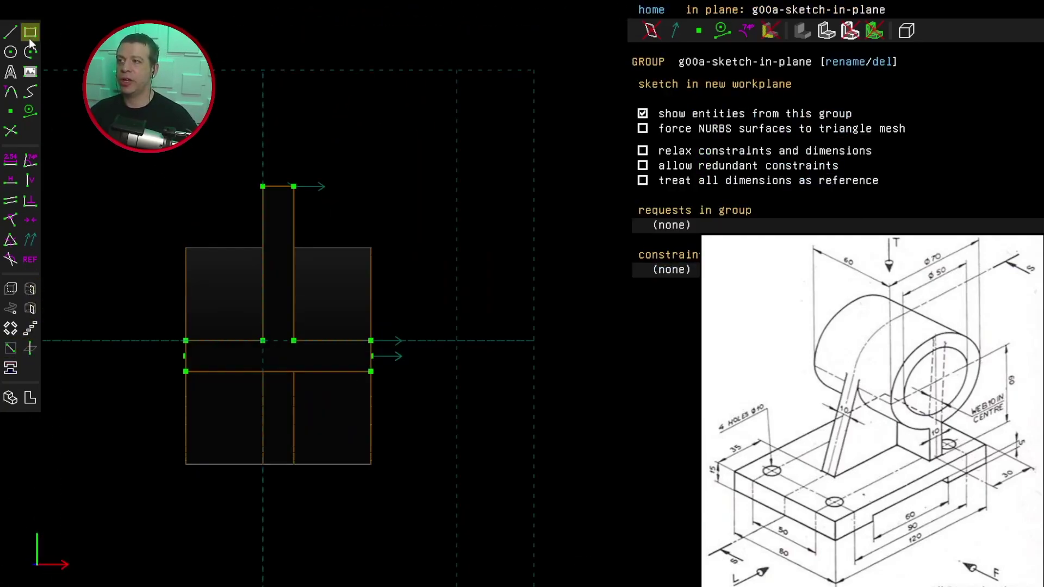
{"action": "left_click", "coordinate": [30, 36]}
{"action": "left_click", "coordinate": [124, 136]}
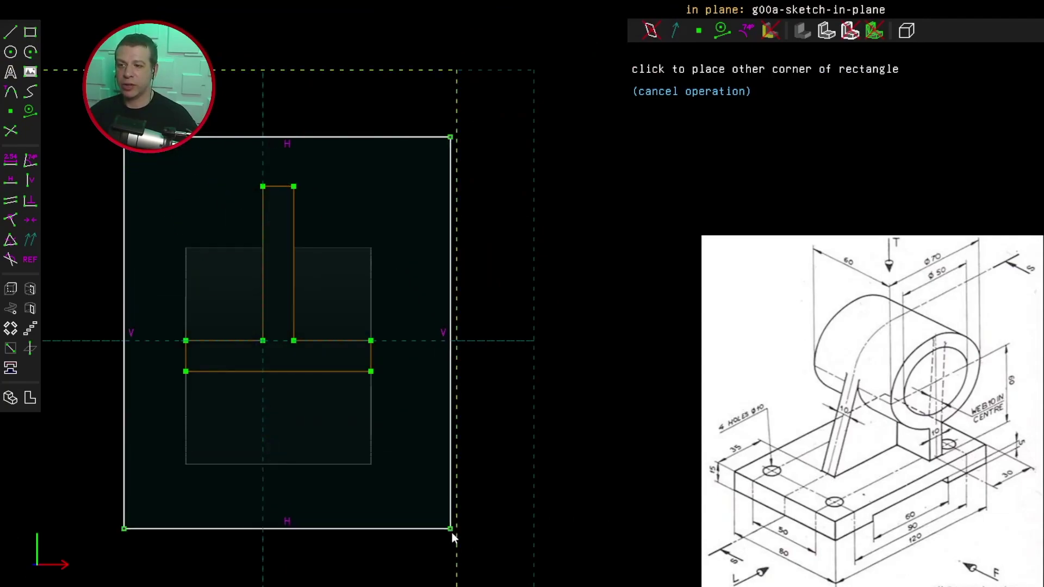
{"action": "left_click", "coordinate": [455, 553]}
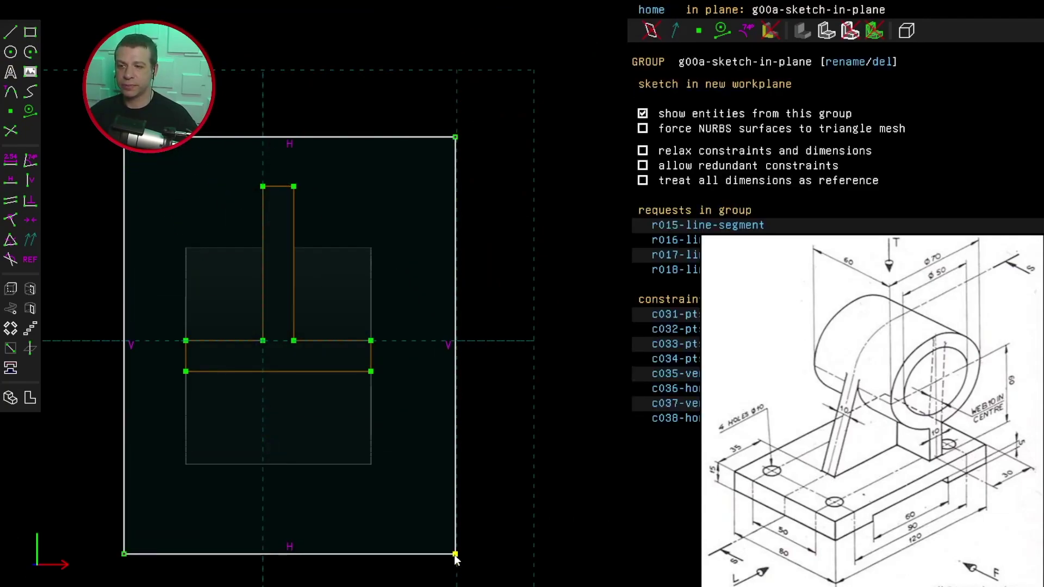
Dimension the rectangle's top edge to 80 and right edge to 120
{"action": "left_click", "coordinate": [275, 137]}
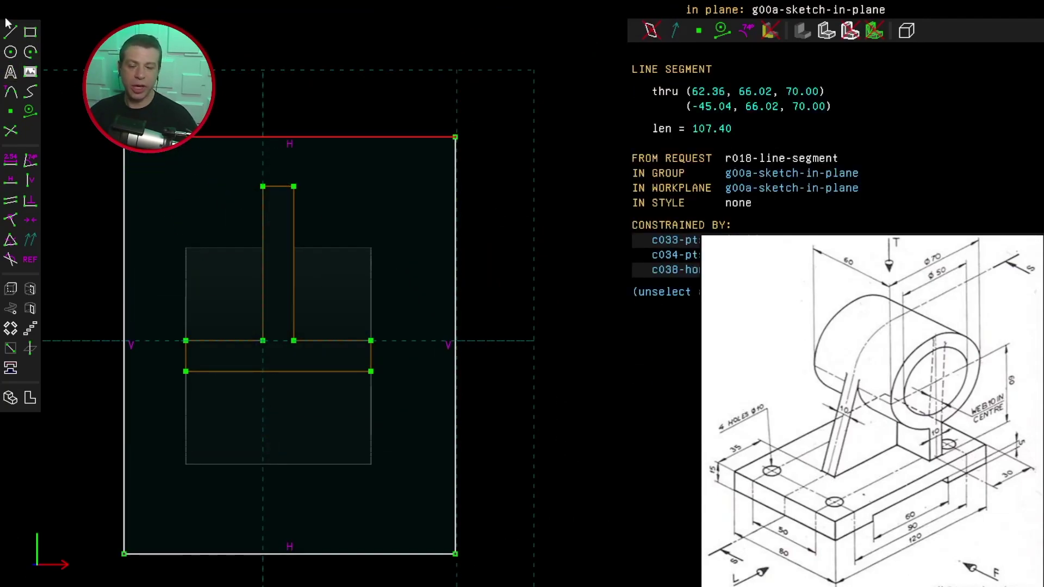
{"action": "left_click", "coordinate": [10, 162]}
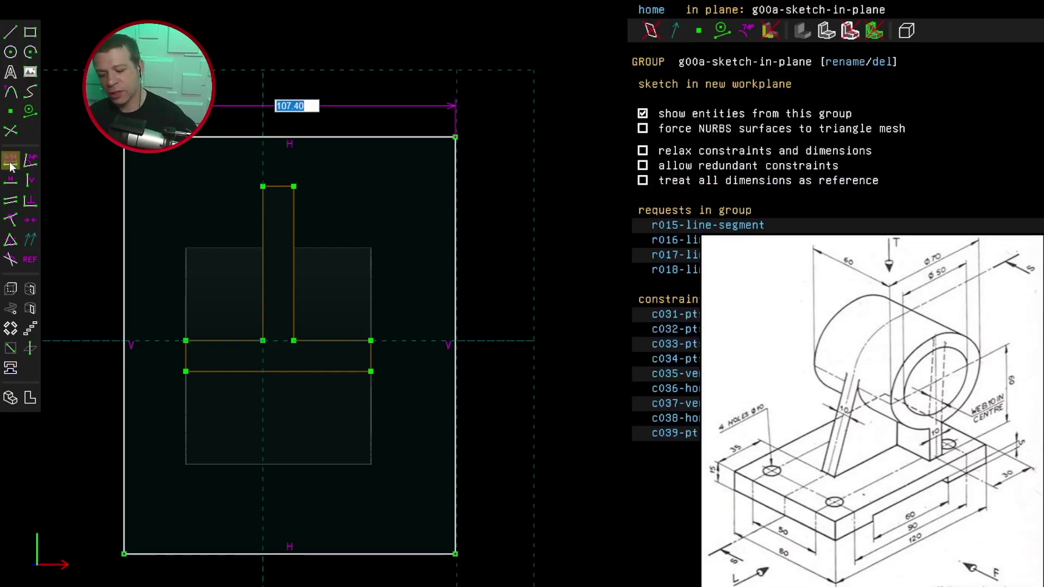
{"action": "type", "text": "80"}
{"action": "key", "text": "Return"}
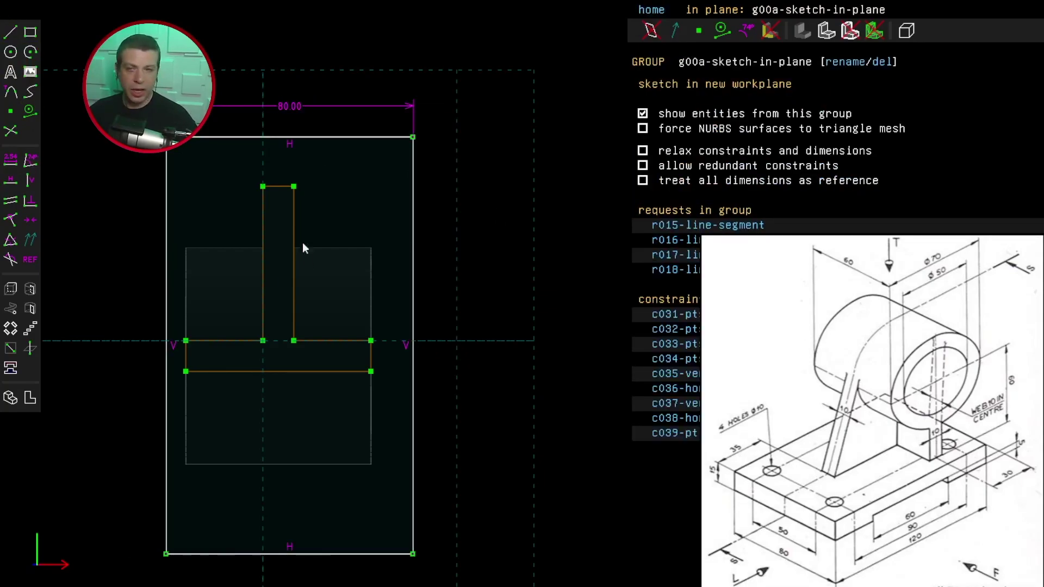
{"action": "left_click", "coordinate": [412, 254]}
{"action": "type", "text": "d120"}
{"action": "key", "text": "Return"}
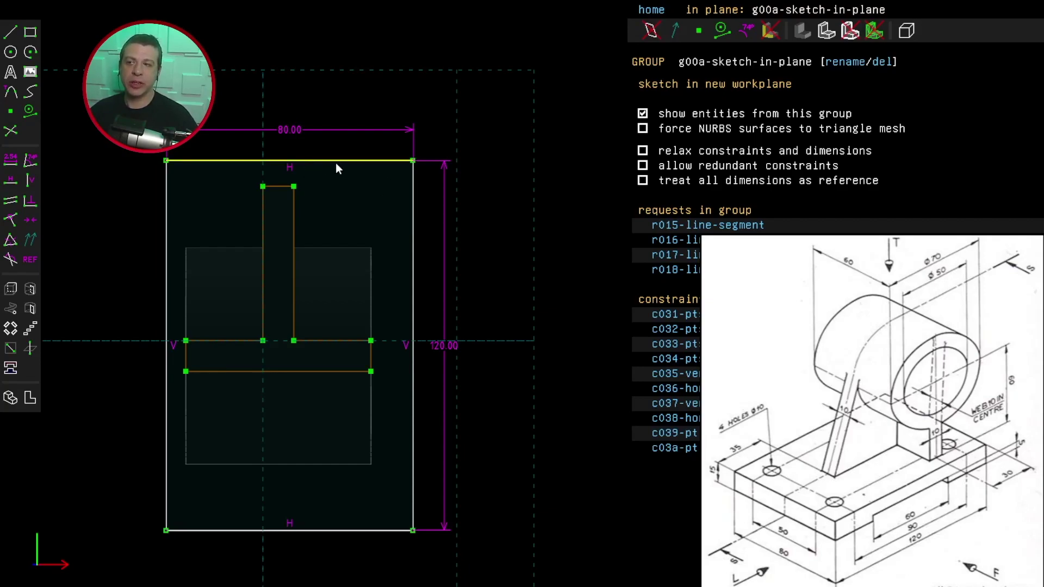
{"action": "left_click", "coordinate": [11, 112]}
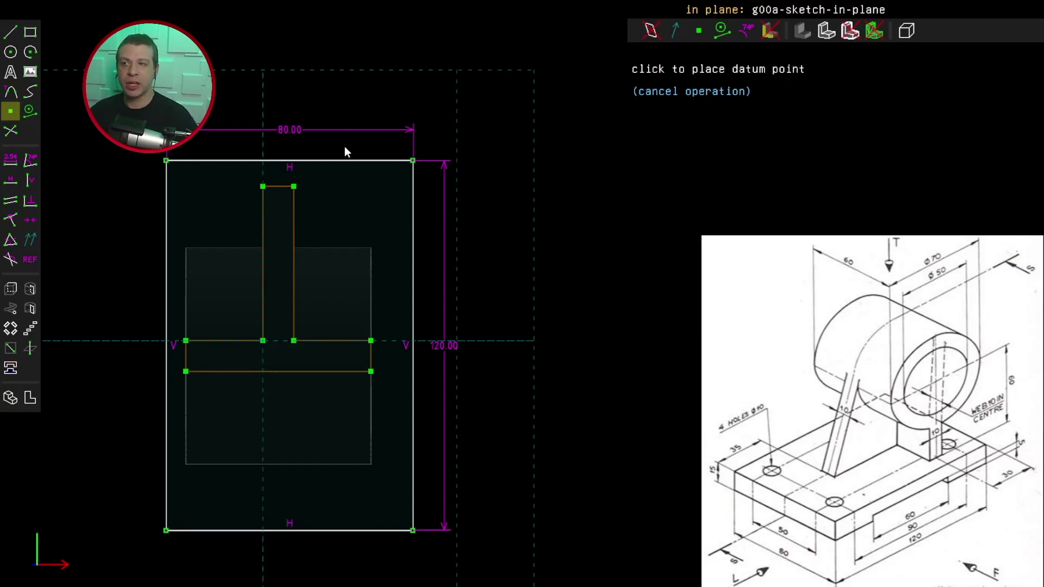
Place a datum point at the midpoint of the rectangle's top edge
{"action": "left_click", "coordinate": [340, 160]}
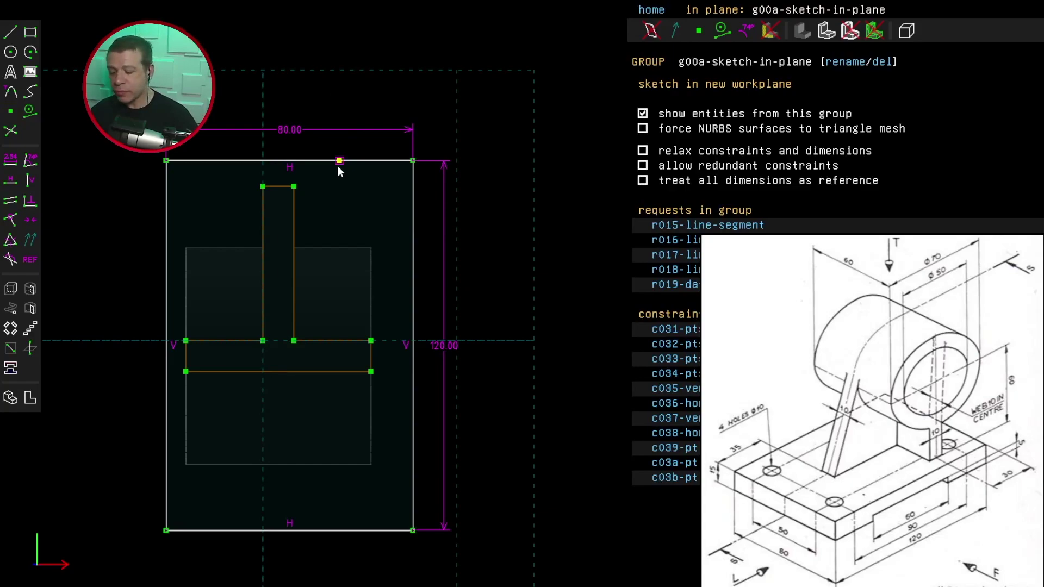
{"action": "key", "text": "ctrl+z"}
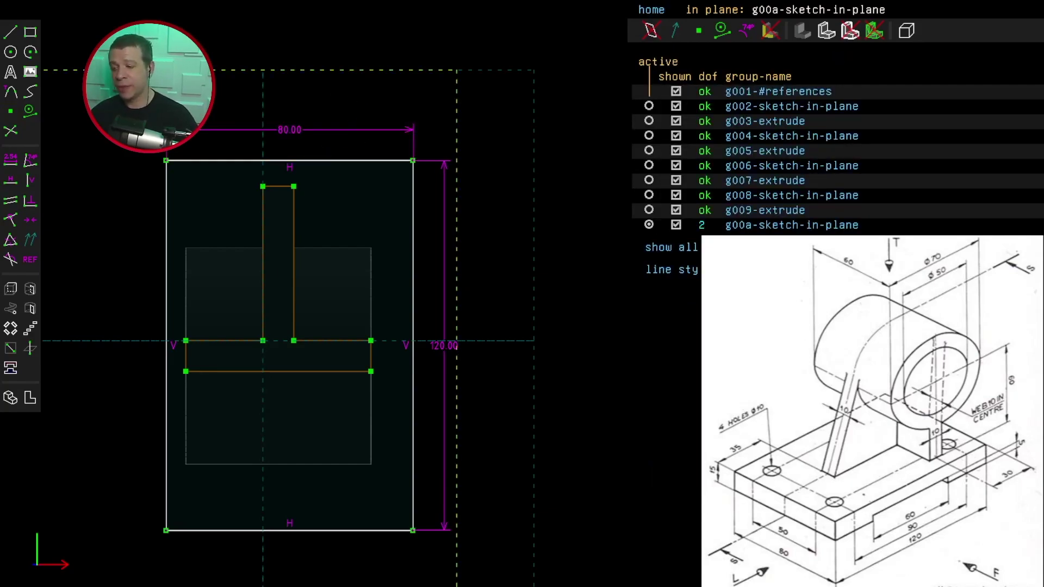
{"action": "key", "text": "p"}
{"action": "left_click", "coordinate": [358, 101]}
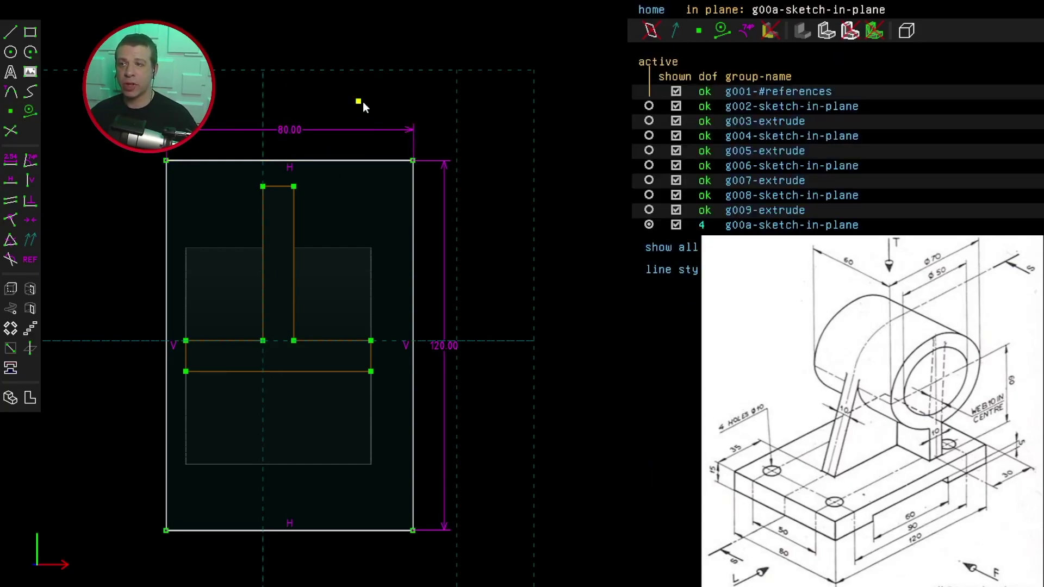
{"action": "left_click", "coordinate": [359, 107]}
{"action": "left_click", "coordinate": [314, 161]}
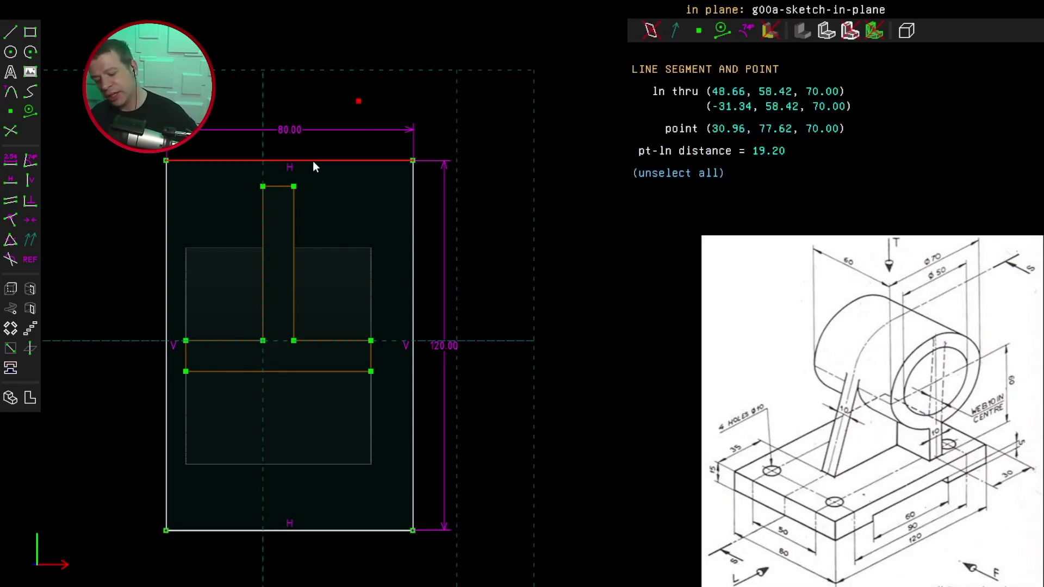
{"action": "key", "text": "m"}
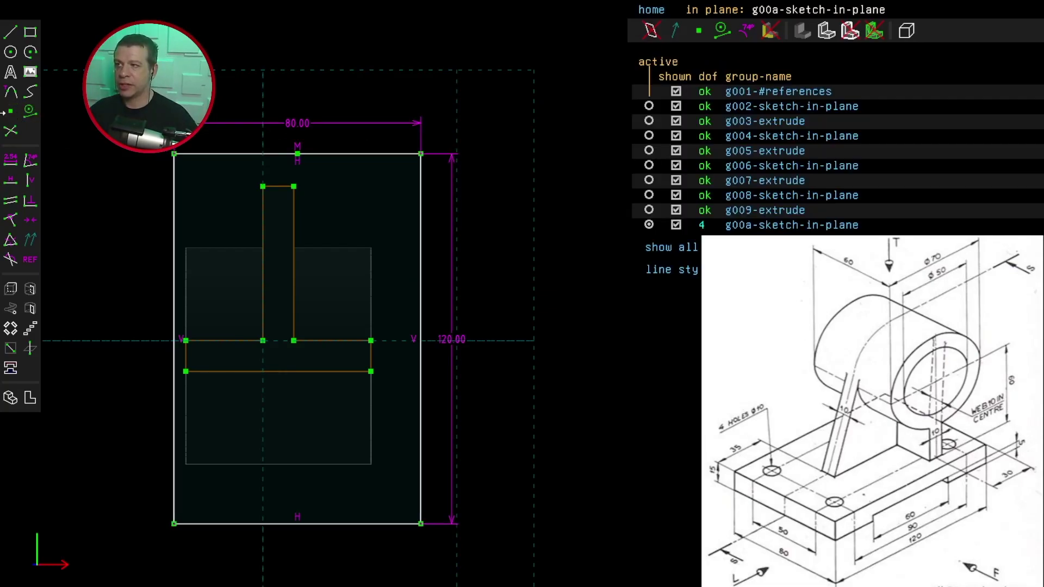
Place a second datum point at the midpoint of the web's top edge
{"action": "left_click", "coordinate": [11, 111]}
{"action": "left_click", "coordinate": [210, 181]}
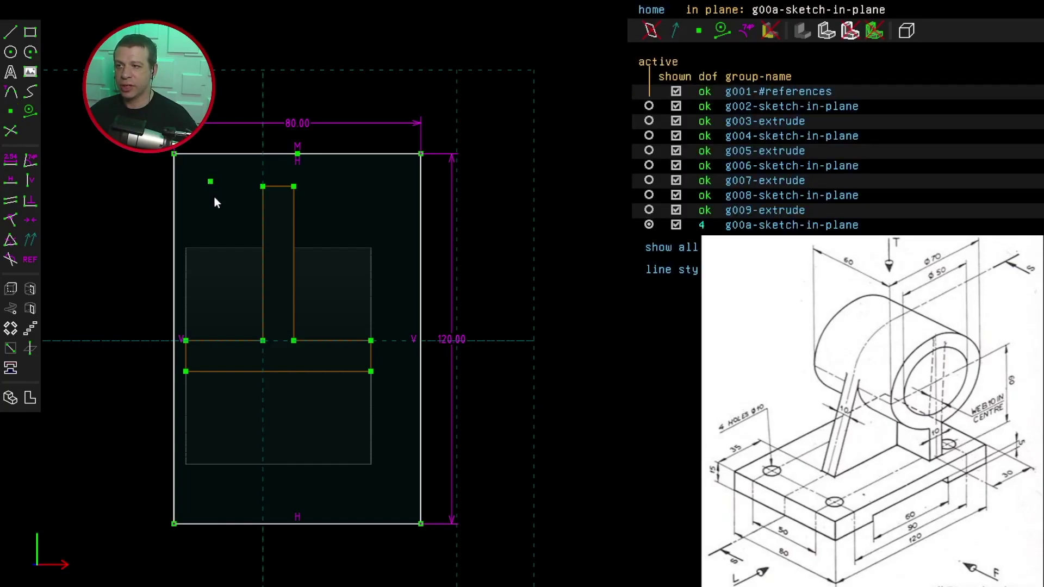
{"action": "left_click", "coordinate": [209, 179]}
{"action": "left_click", "coordinate": [281, 187]}
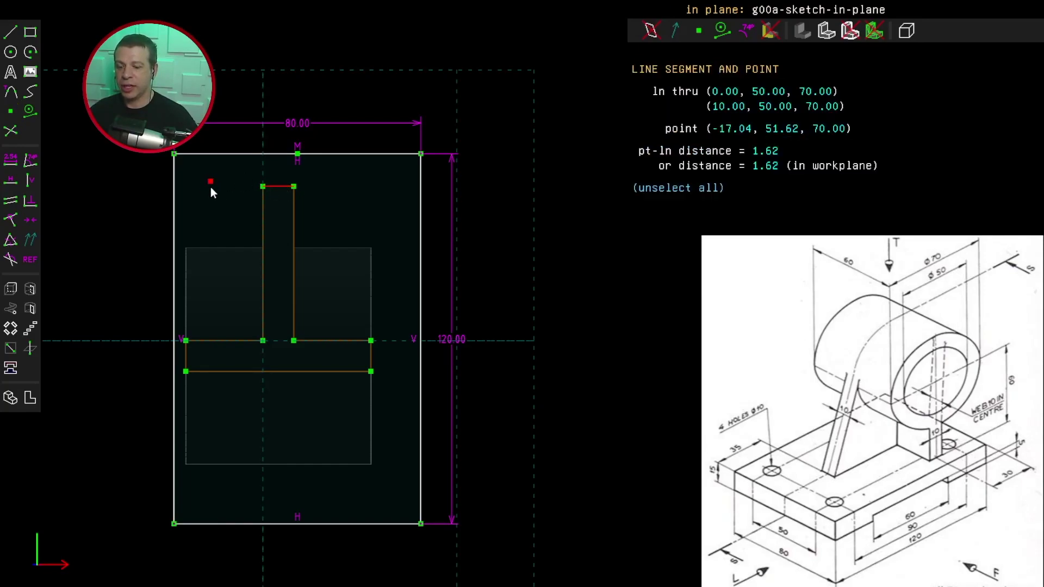
{"action": "key", "text": "m"}
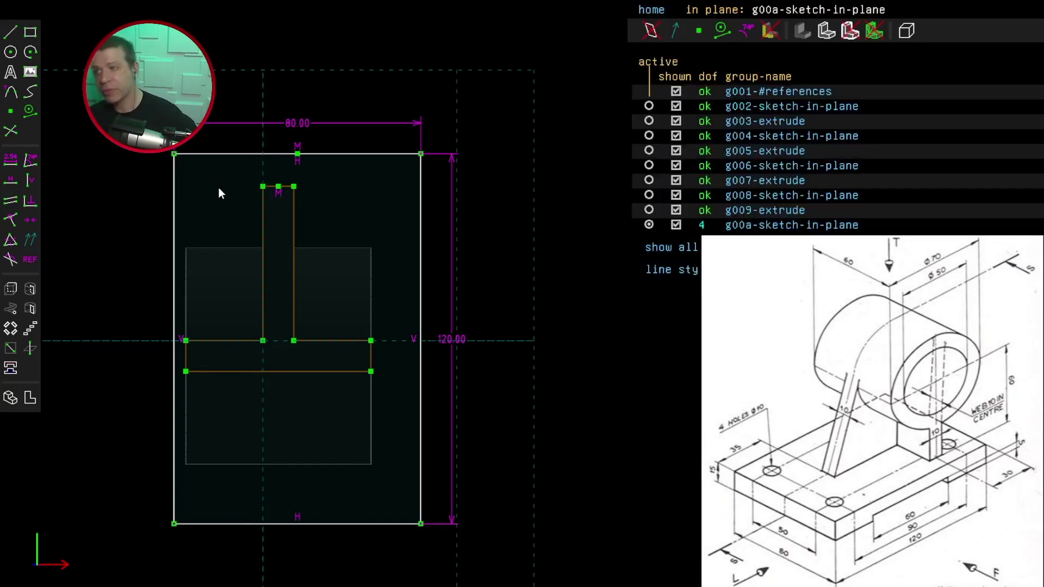
Align the two midpoints vertically and set them 35 apart
{"action": "left_click", "coordinate": [297, 155]}
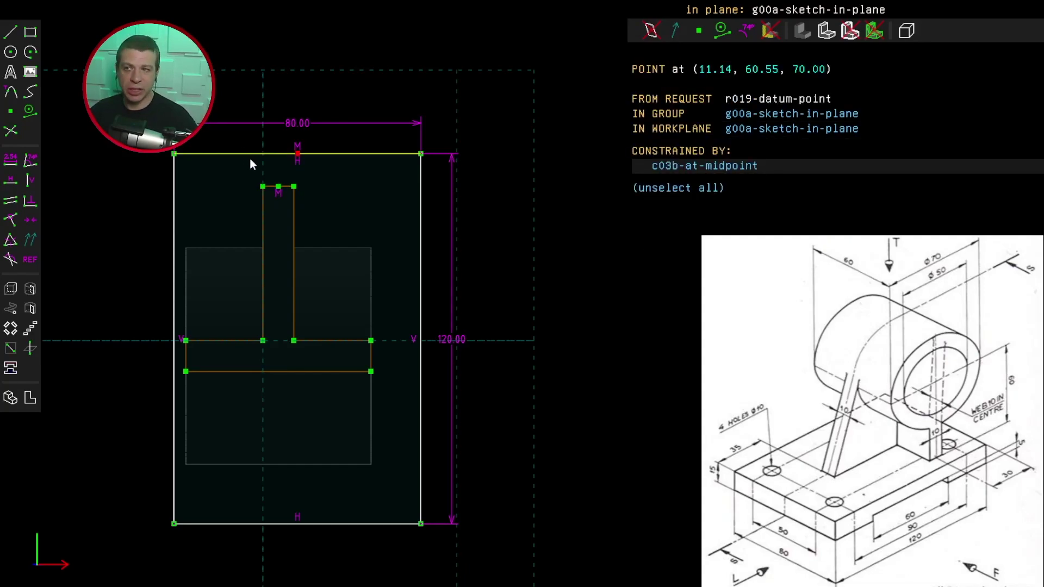
{"action": "left_click", "coordinate": [278, 187]}
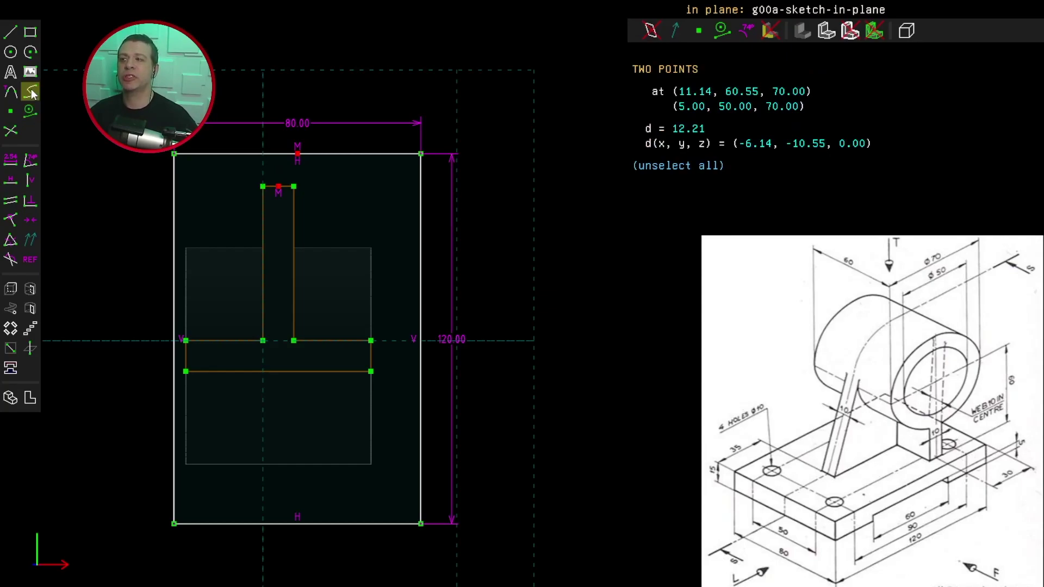
{"action": "left_click", "coordinate": [28, 183]}
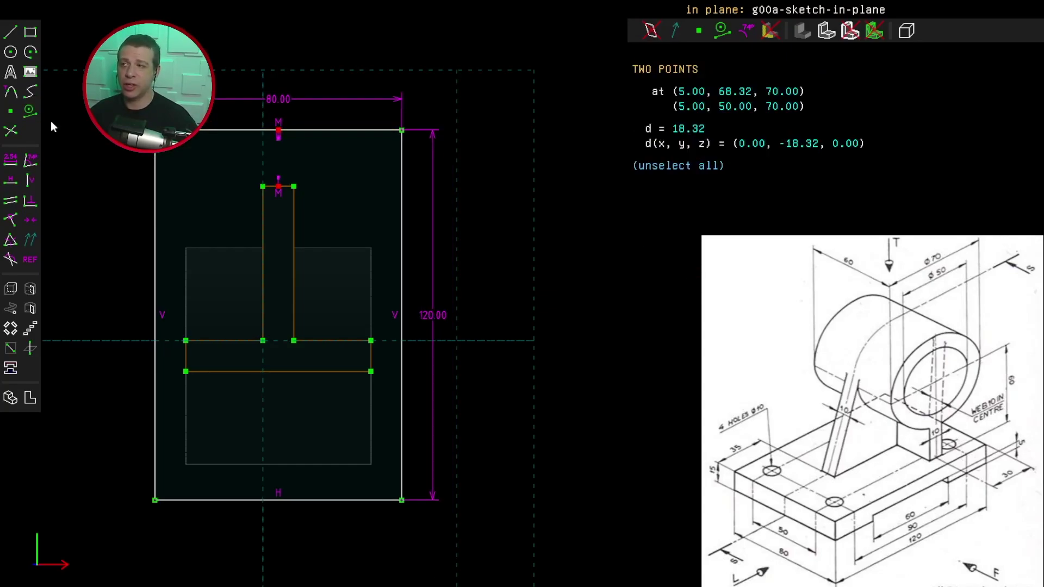
{"action": "left_click", "coordinate": [11, 159]}
{"action": "type", "text": "35"}
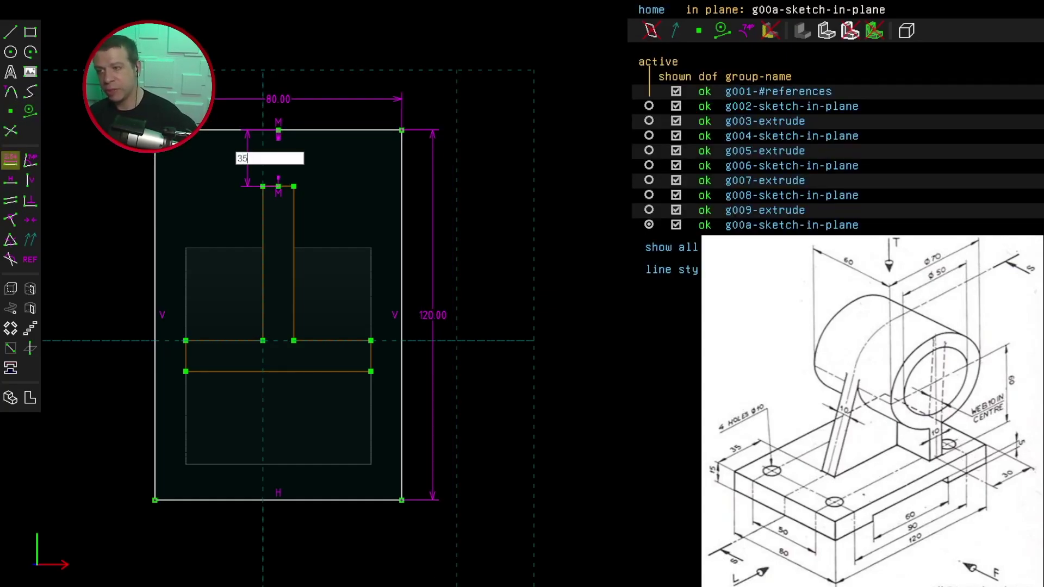
{"action": "key", "text": "Return"}
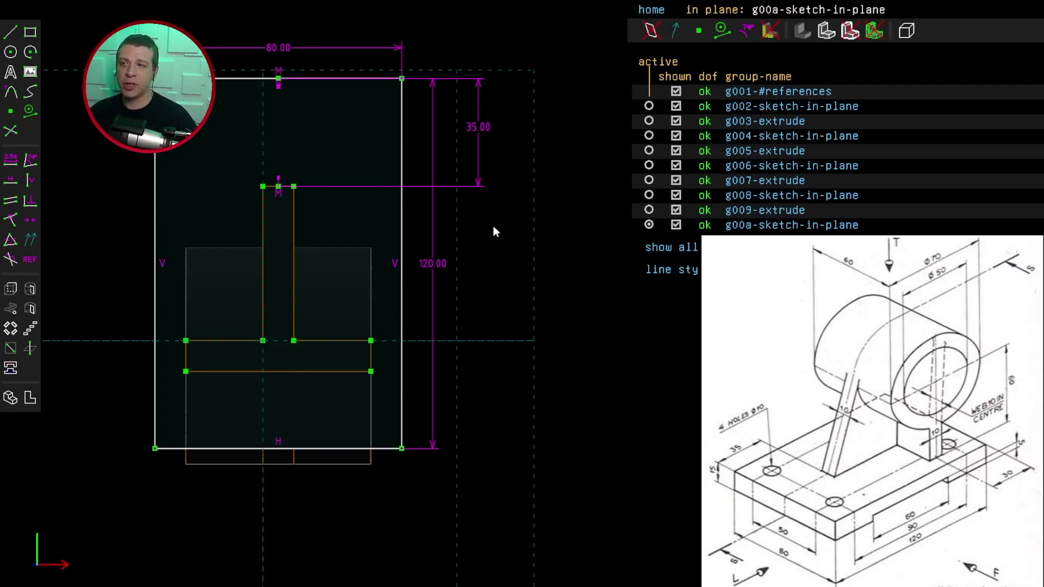
{"action": "left_click", "coordinate": [441, 227]}
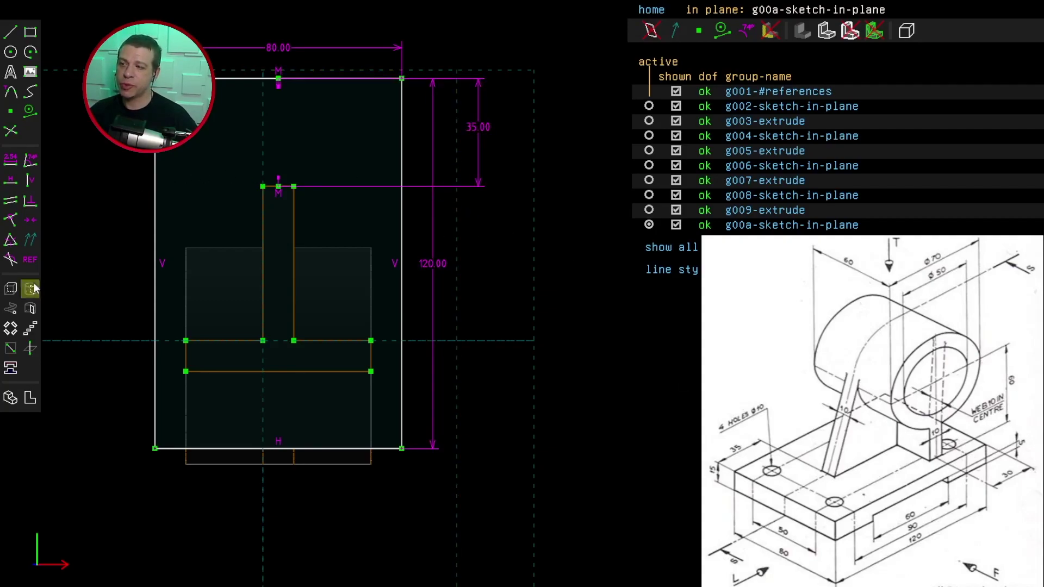
Extrude the base outline 15 thick and view the model isometrically
{"action": "left_click", "coordinate": [12, 289]}
{"action": "middle_click_drag", "start_coordinate": [505, 248], "coordinate": [381, 217]}
{"action": "left_click", "coordinate": [10, 159]}
{"action": "type", "text": "15"}
{"action": "key", "text": "Return"}
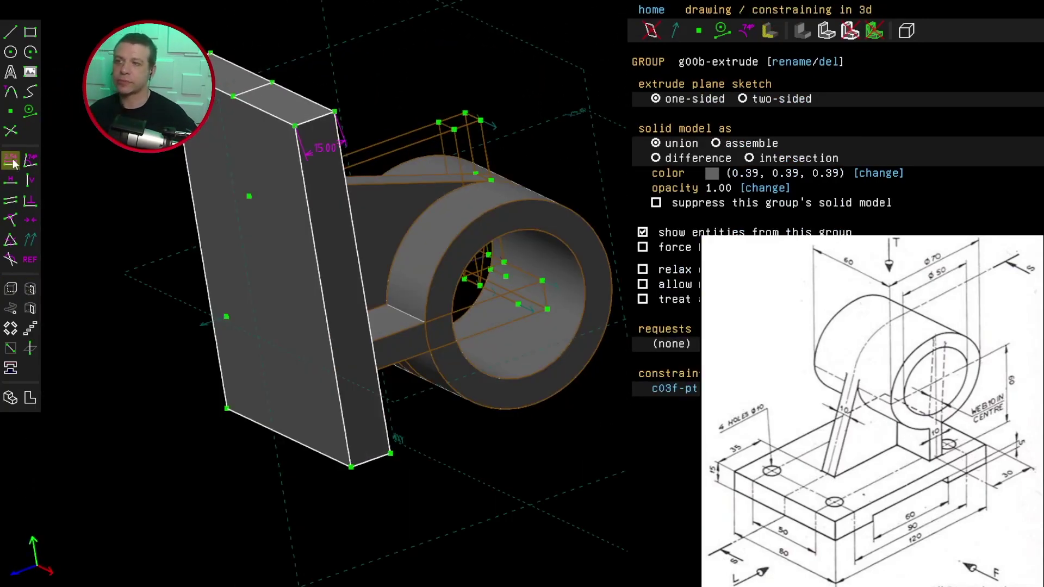
{"action": "key", "text": "F3"}
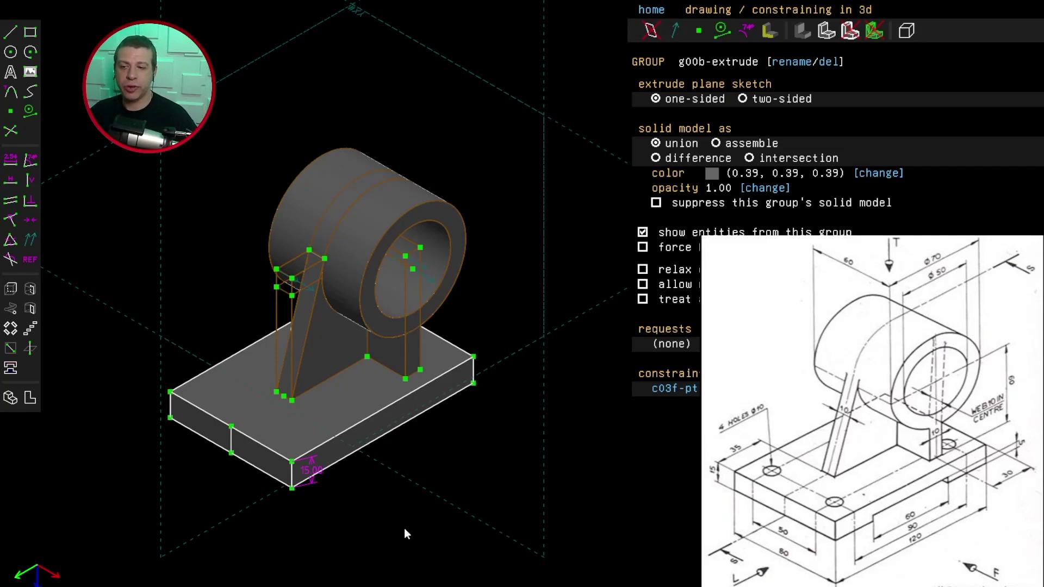
Start a sketch on the base's front face and draw a small rectangle
{"action": "left_click", "coordinate": [332, 466]}
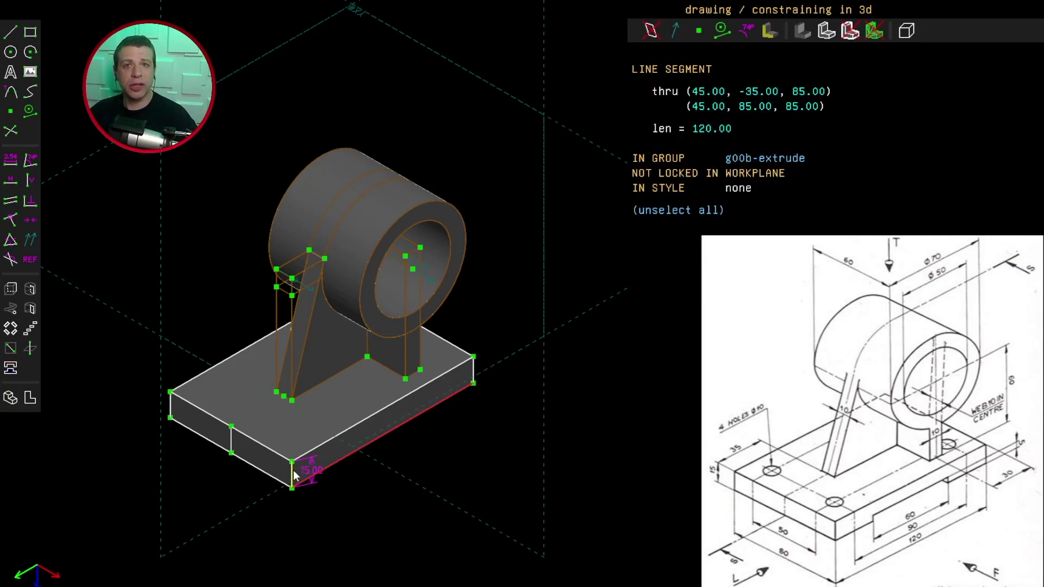
{"action": "left_click", "coordinate": [292, 474]}
{"action": "left_click", "coordinate": [292, 488]}
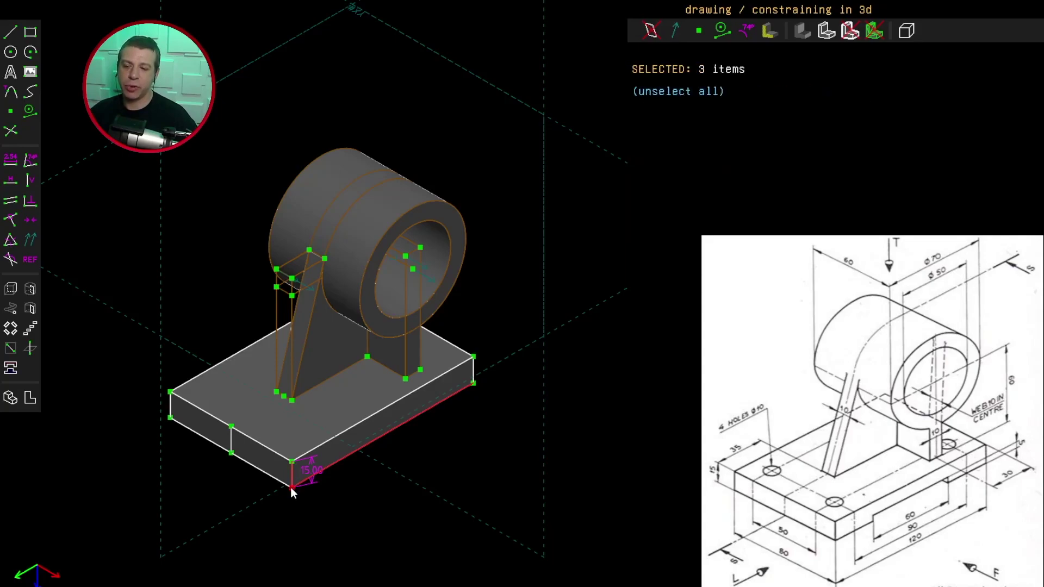
{"action": "key", "text": "shift+w"}
{"action": "key", "text": "r"}
{"action": "left_click_drag", "start_coordinate": [185, 406], "coordinate": [381, 451]}
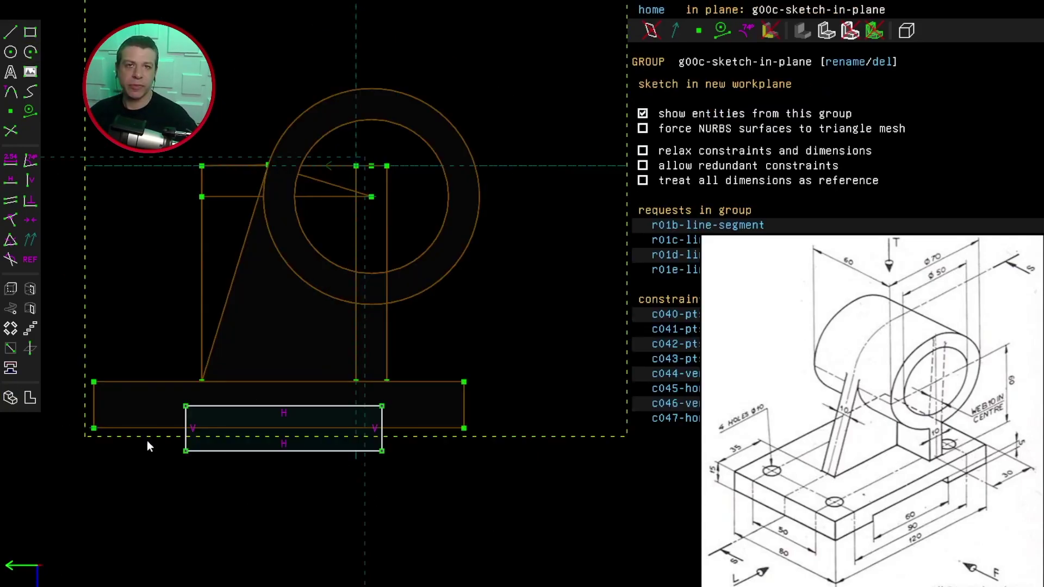
Put the rectangle's corner on the base's bottom line and dimension it 60 × 5
{"action": "left_click", "coordinate": [172, 427]}
{"action": "left_click", "coordinate": [186, 451]}
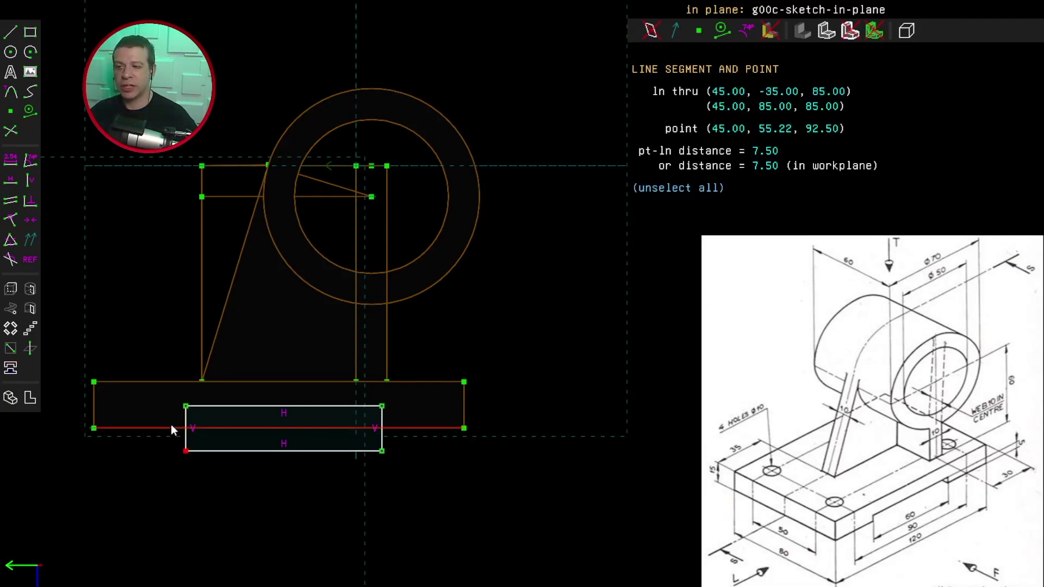
{"action": "left_click", "coordinate": [13, 221]}
{"action": "left_click", "coordinate": [251, 405]}
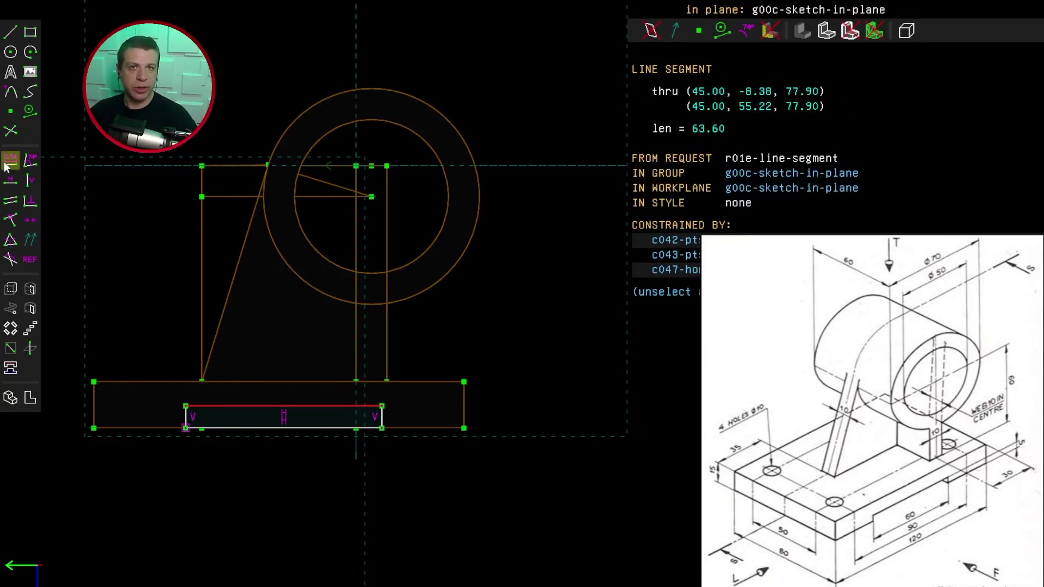
{"action": "left_click", "coordinate": [5, 167]}
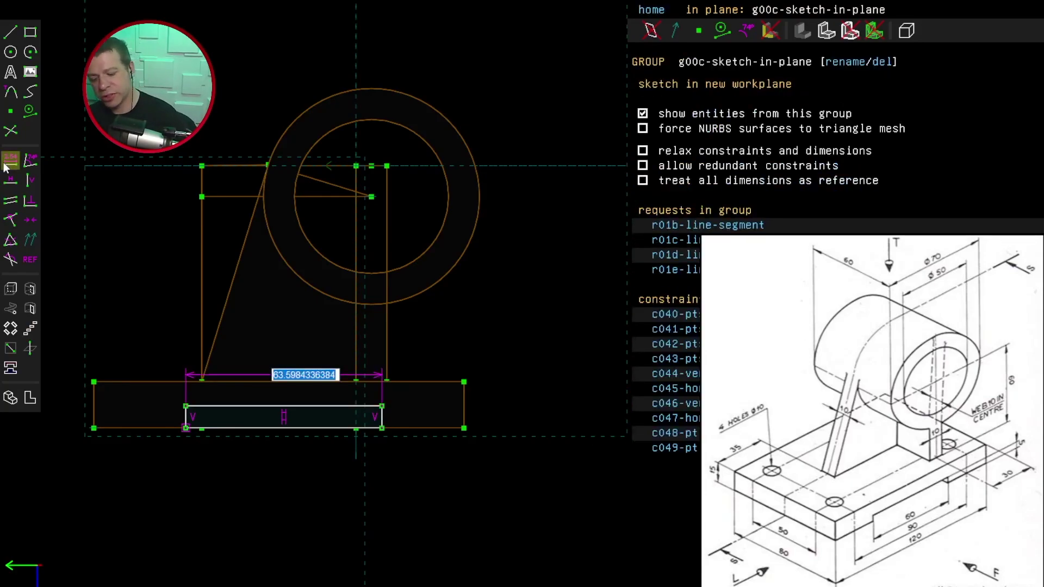
{"action": "type", "text": "60"}
{"action": "key", "text": "Return"}
{"action": "type", "text": "5"}
{"action": "key", "text": "Return"}
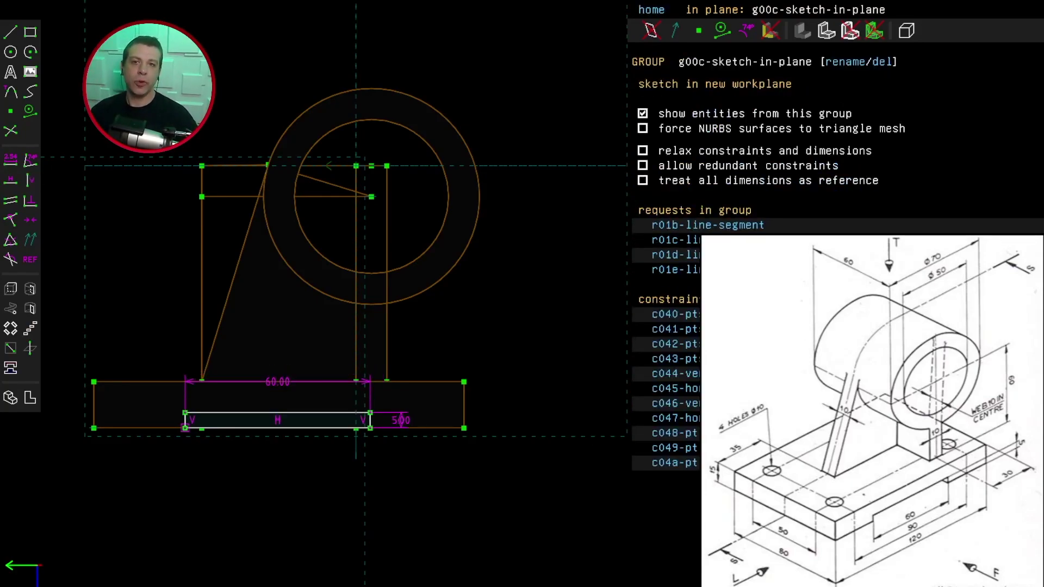
Set the rectangle 30 from the base's left end and move the dimensions below the base
{"action": "mouse_move", "coordinate": [260, 416]}
{"action": "left_mouse_down"}
{"action": "mouse_move", "coordinate": [280, 416]}
{"action": "mouse_move", "coordinate": [264, 416]}
{"action": "left_mouse_up"}
{"action": "left_click", "coordinate": [190, 414]}
{"action": "left_click", "coordinate": [95, 406]}
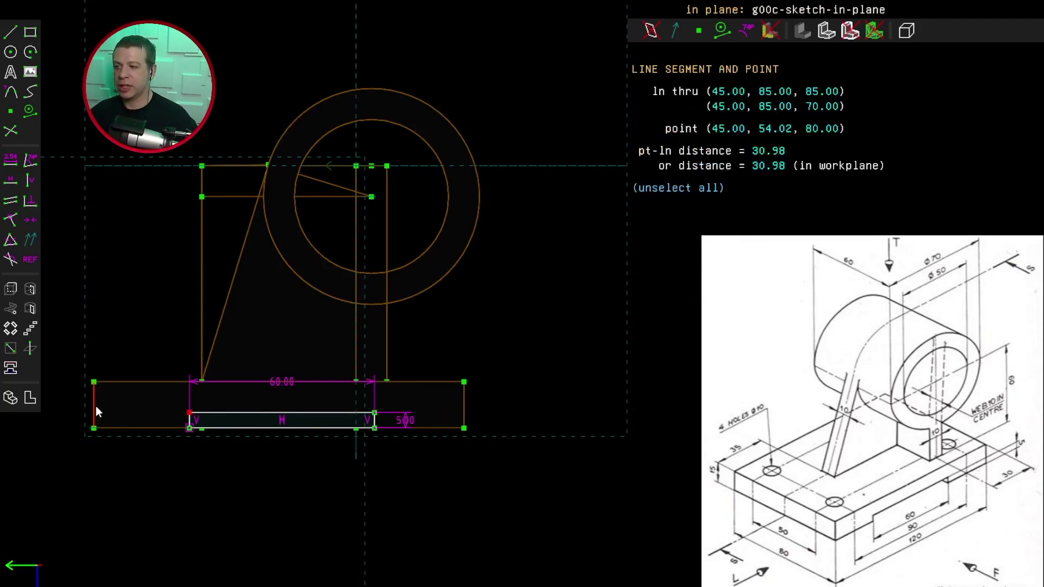
{"action": "left_click", "coordinate": [12, 160]}
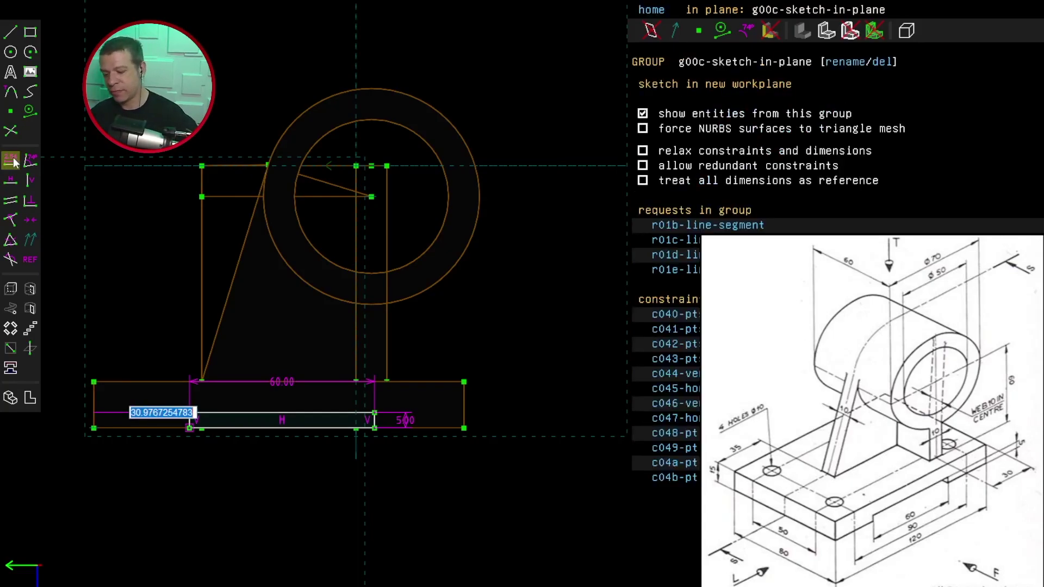
{"action": "type", "text": "30"}
{"action": "key", "text": "Return"}
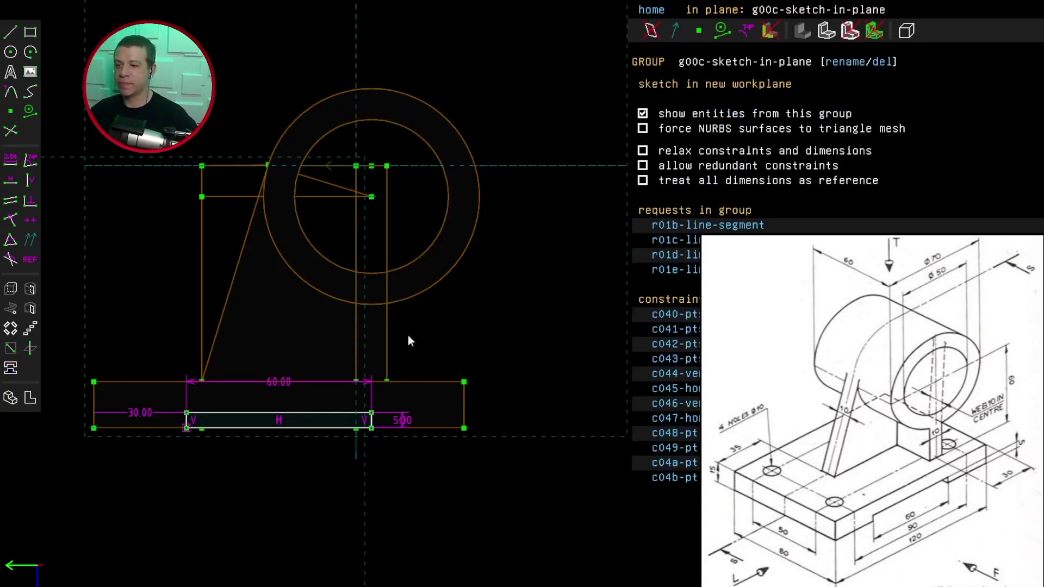
{"action": "key", "text": "Escape"}
{"action": "left_click_drag", "start_coordinate": [139, 411], "coordinate": [140, 464]}
{"action": "left_click_drag", "start_coordinate": [273, 382], "coordinate": [287, 461]}
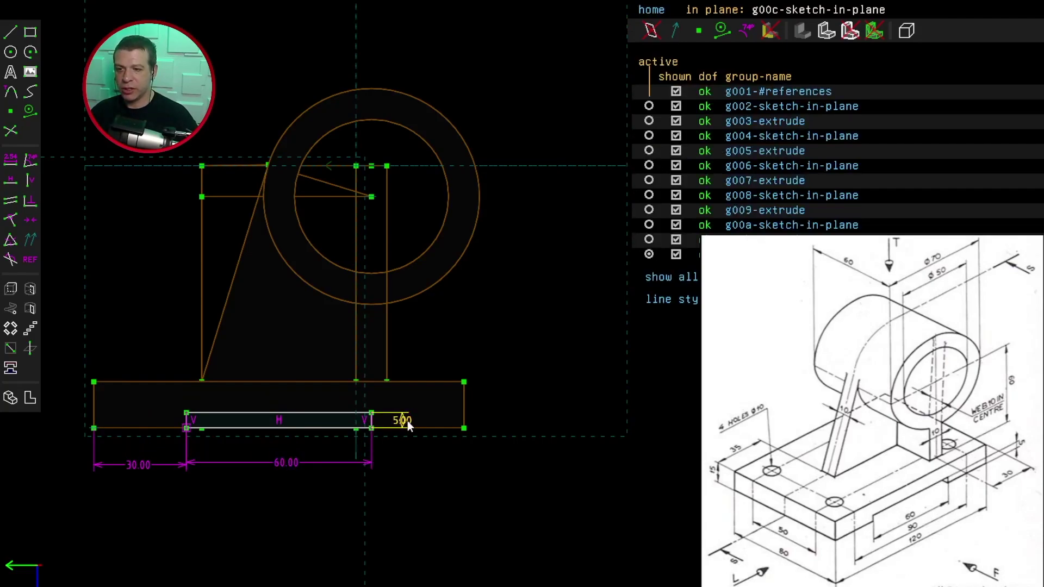
{"action": "left_click_drag", "start_coordinate": [407, 421], "coordinate": [403, 463]}
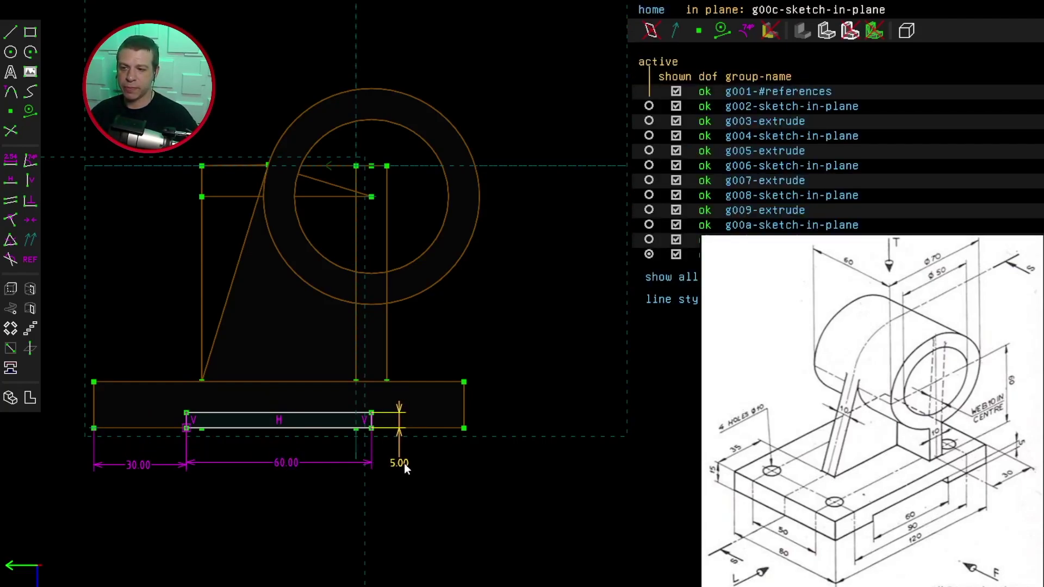
Extrude the slot rectangle as a difference cut reaching the base's opposite face
{"action": "left_click", "coordinate": [12, 290]}
{"action": "left_click", "coordinate": [656, 158]}
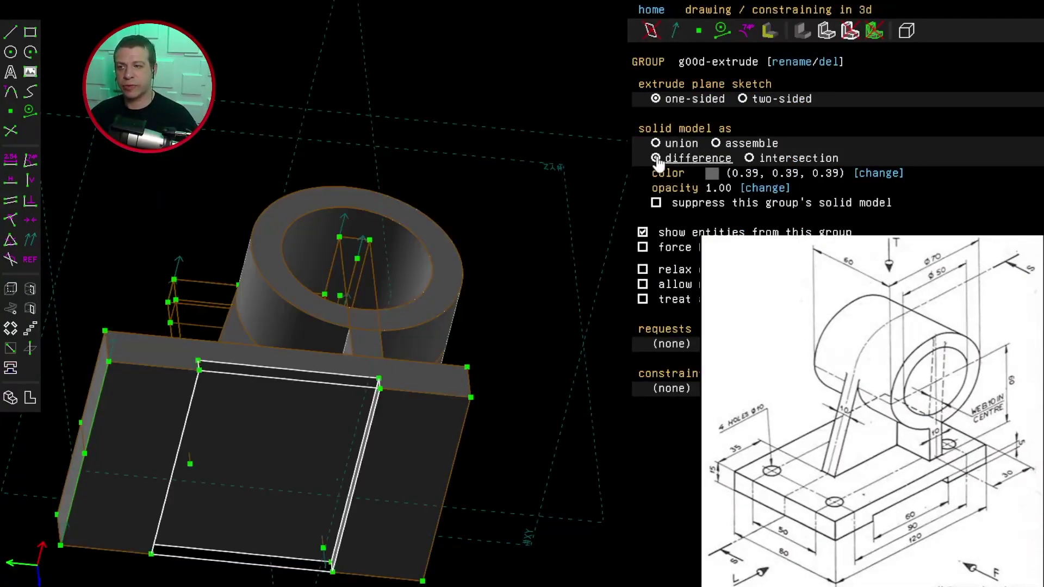
{"action": "middle_click_drag", "start_coordinate": [194, 542], "coordinate": [197, 365]}
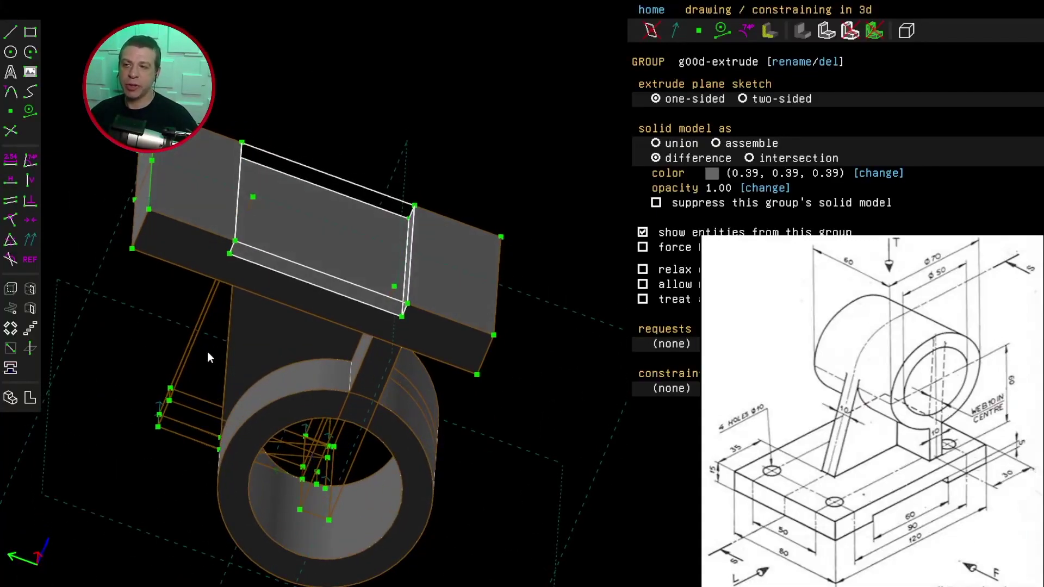
{"action": "left_click", "coordinate": [230, 254]}
{"action": "left_click", "coordinate": [202, 253]}
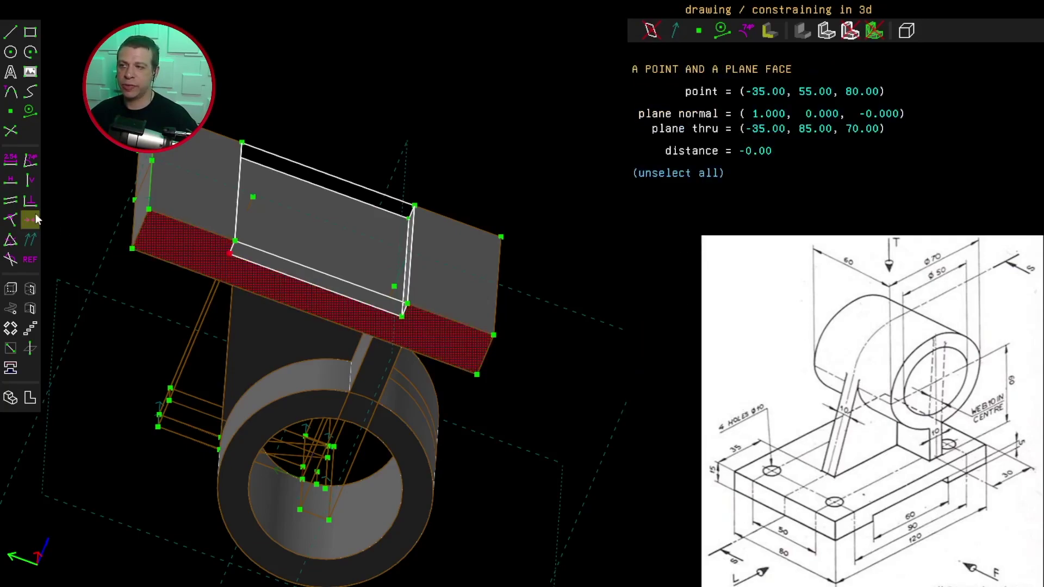
{"action": "left_click", "coordinate": [8, 223]}
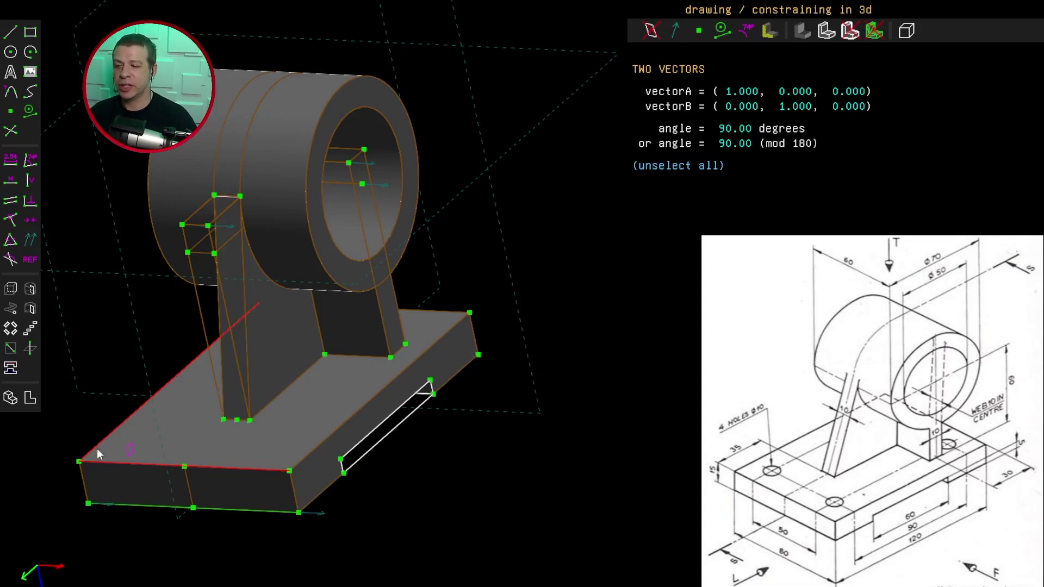
Start a sketch on the base's top face and give the lower-left hole a 10 diameter
{"action": "left_click", "coordinate": [85, 457]}
{"action": "left_click", "coordinate": [10, 348]}
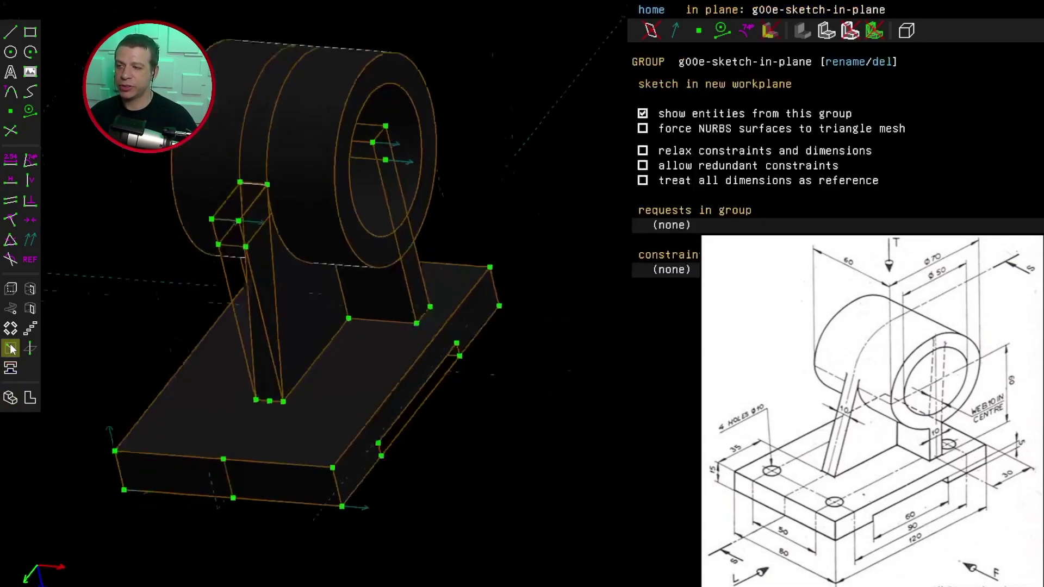
{"action": "mouse_move", "coordinate": [428, 369]}
{"action": "right_mouse_down"}
{"action": "mouse_move", "coordinate": [357, 406]}
{"action": "mouse_move", "coordinate": [295, 515]}
{"action": "right_mouse_up"}
{"action": "key", "text": "c"}
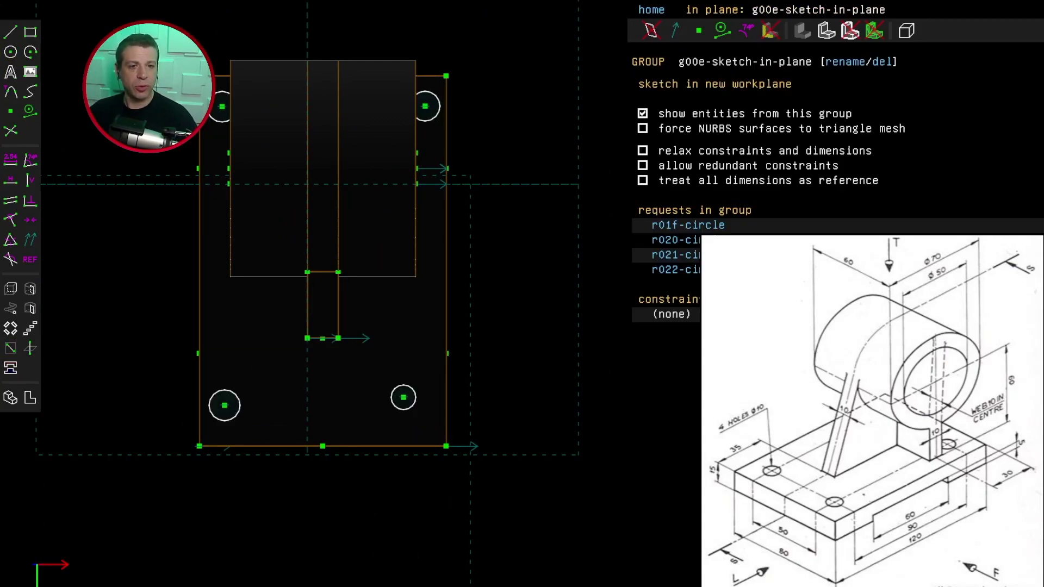
{"action": "left_click", "coordinate": [224, 405]}
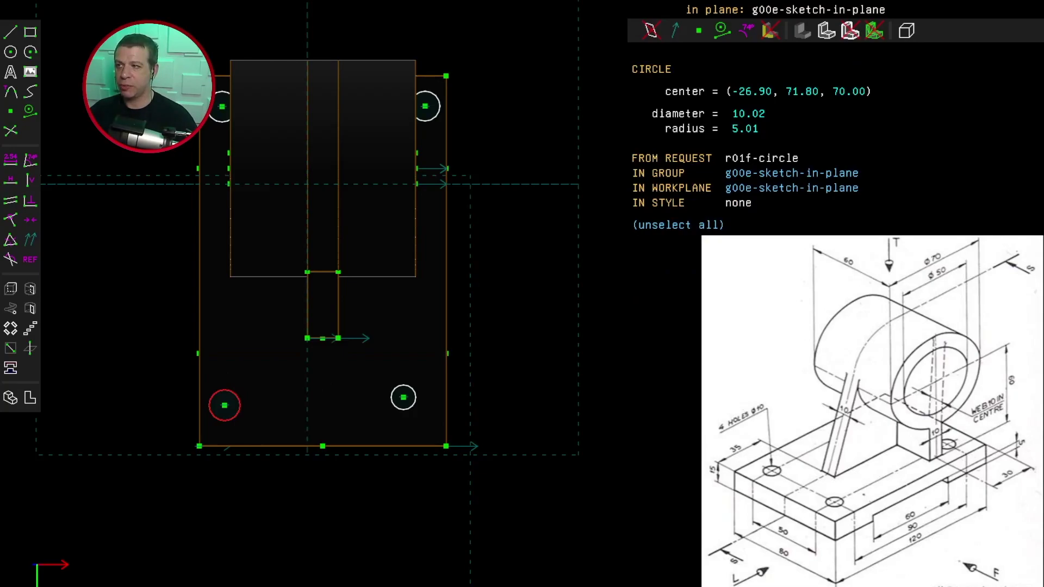
{"action": "left_click", "coordinate": [11, 159]}
{"action": "scroll", "coordinate": [243, 414], "scroll_direction": "up", "scroll_amount": 2}
{"action": "scroll", "coordinate": [244, 415], "scroll_direction": "down", "scroll_amount": 2}
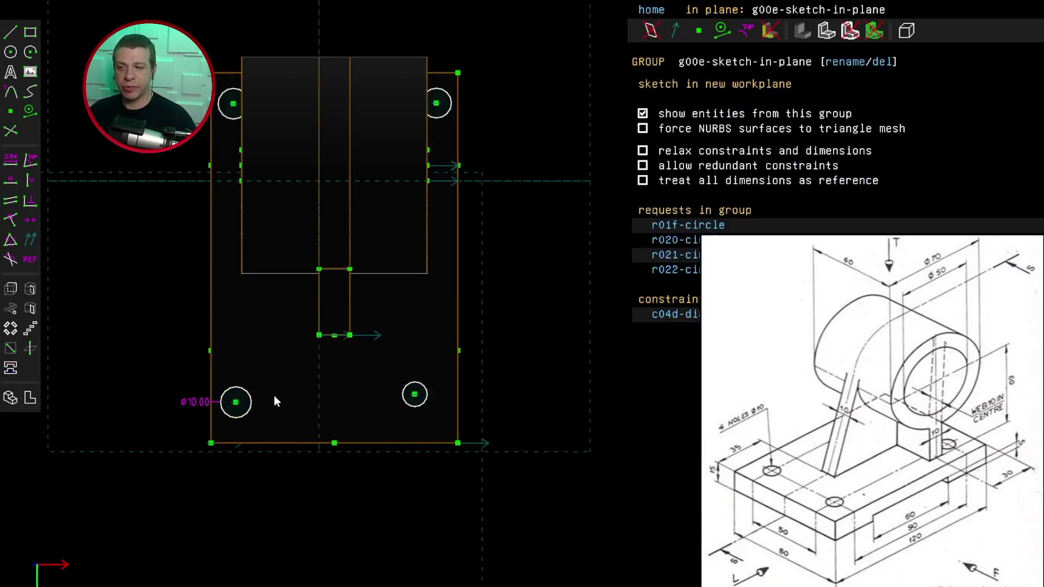
Make all four hole circles equal in size
{"action": "left_click", "coordinate": [249, 403]}
{"action": "left_click", "coordinate": [403, 397]}
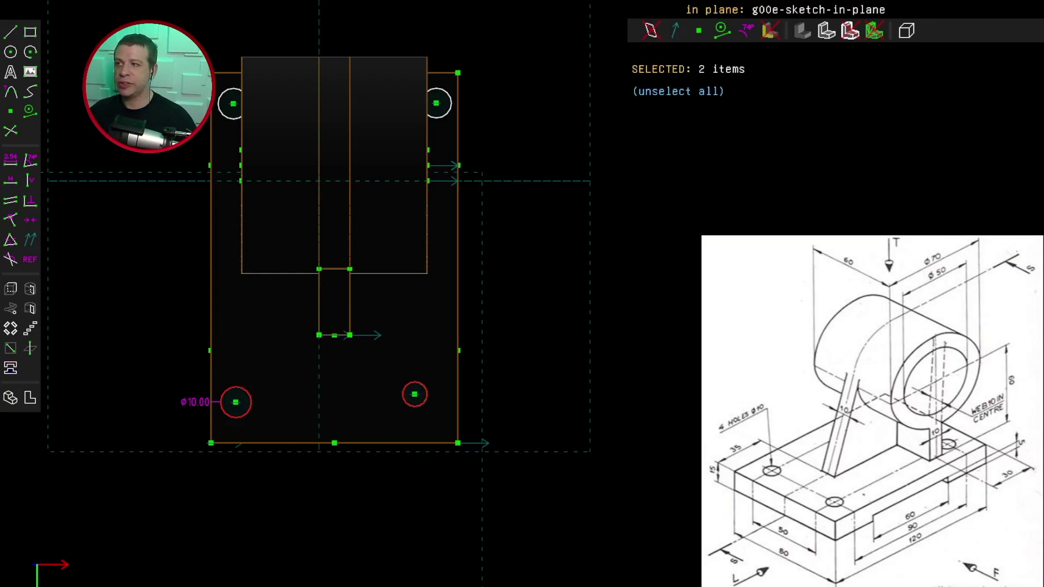
{"action": "left_click", "coordinate": [10, 240]}
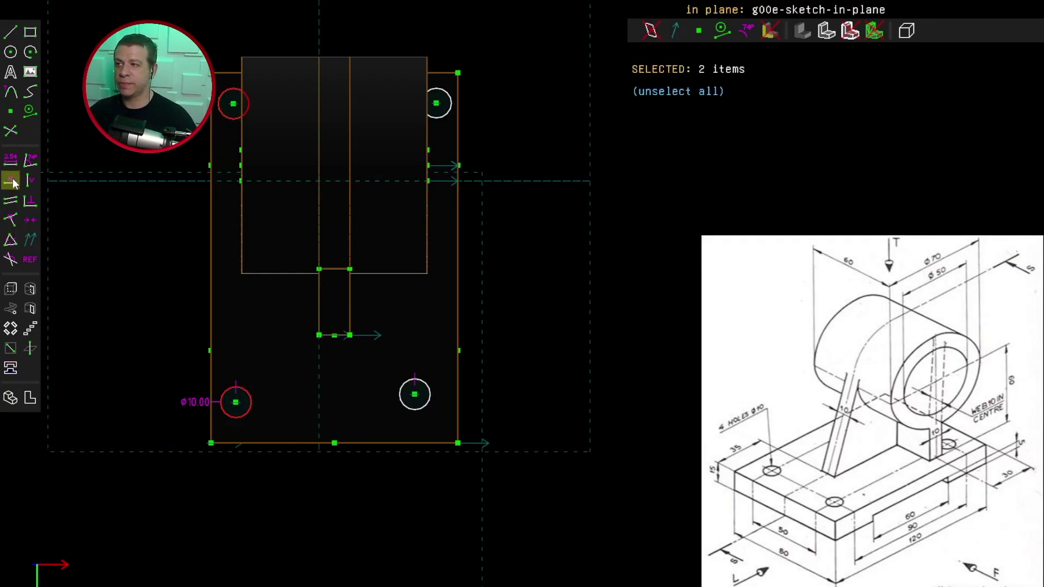
{"action": "left_click", "coordinate": [10, 240]}
{"action": "left_click", "coordinate": [229, 118]}
{"action": "left_click", "coordinate": [429, 112]}
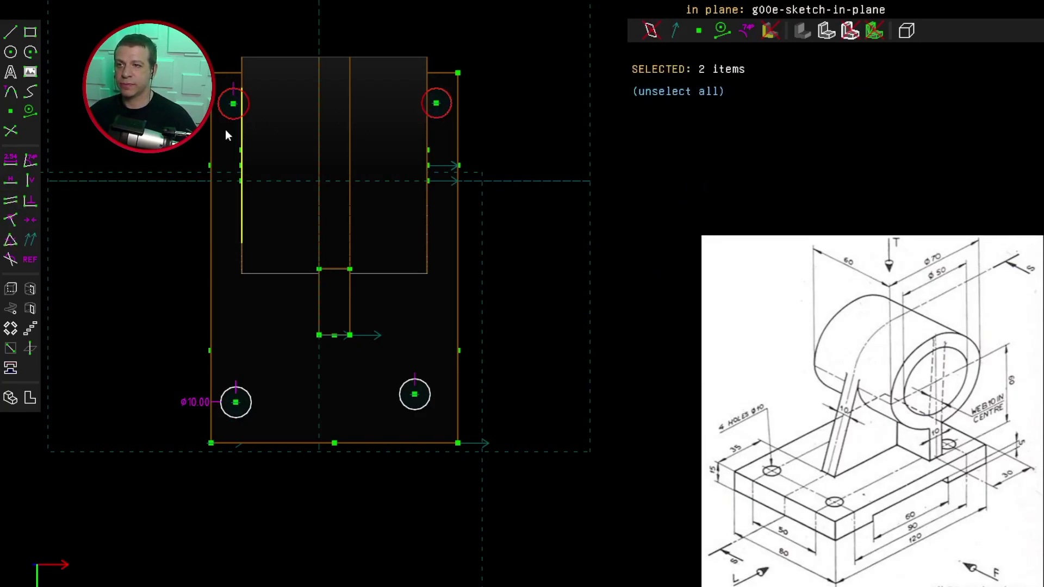
{"action": "left_click", "coordinate": [289, 372]}
{"action": "left_click", "coordinate": [244, 401]}
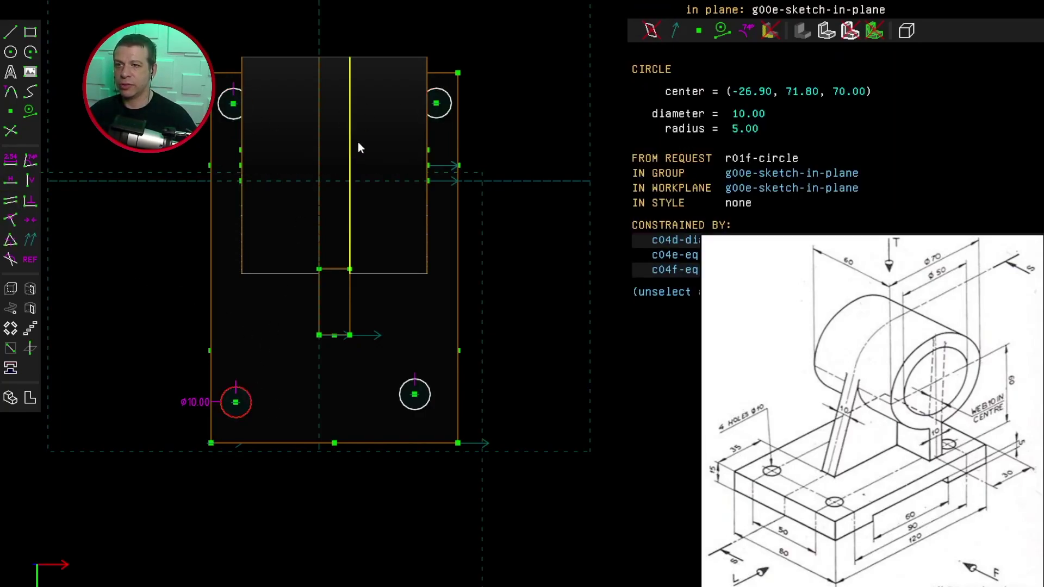
{"action": "left_click", "coordinate": [437, 119]}
{"action": "left_click", "coordinate": [10, 240]}
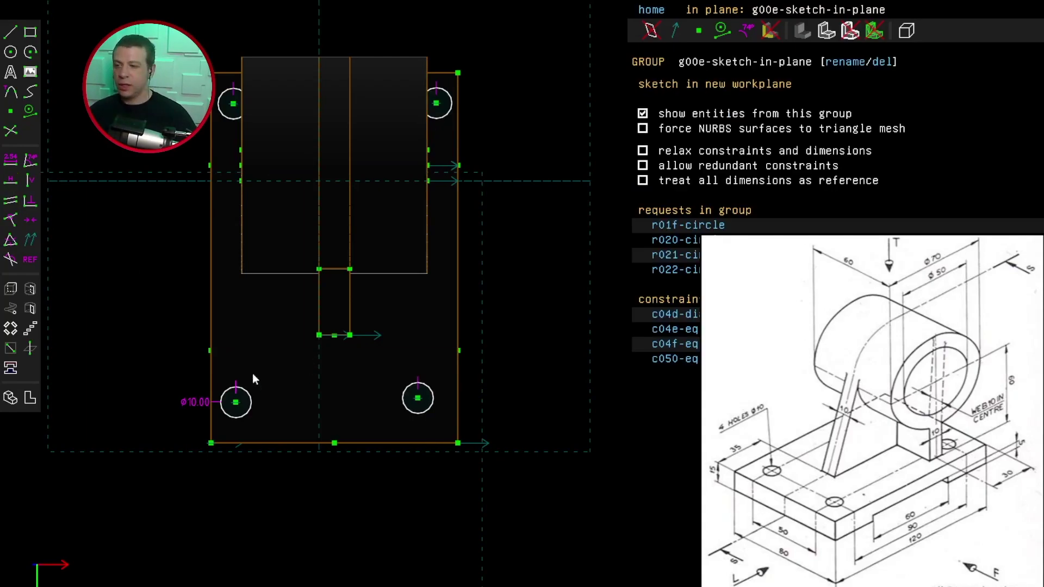
Set the two lower hole centres 50 apart
{"action": "left_click", "coordinate": [236, 402]}
{"action": "left_click", "coordinate": [418, 400]}
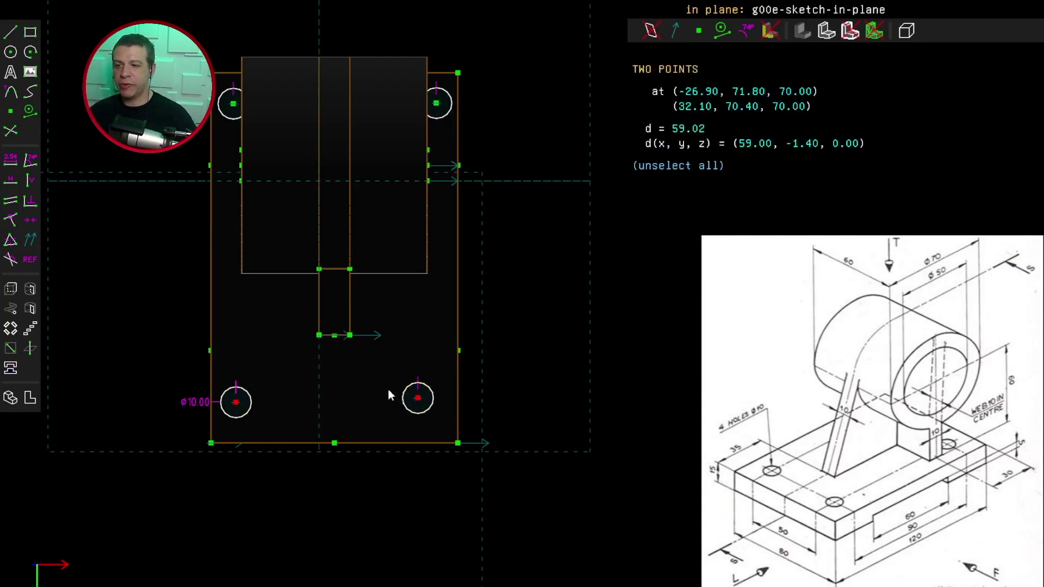
{"action": "left_click", "coordinate": [10, 160]}
{"action": "type", "text": "50"}
{"action": "key", "text": "Return"}
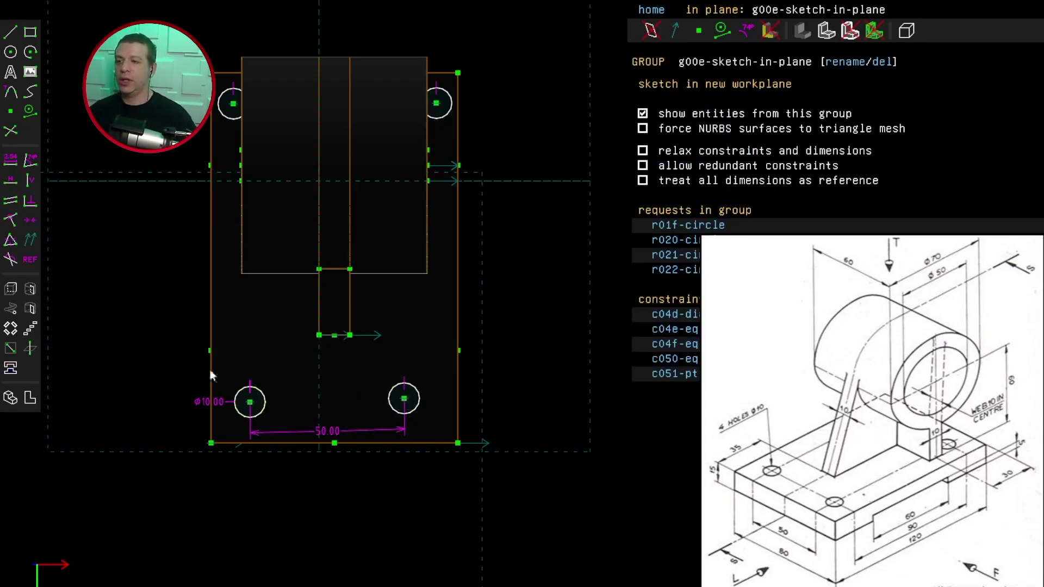
Constrain the upper-left and upper-right hole centres to be horizontally level
{"action": "left_click", "coordinate": [250, 402]}
{"action": "left_click", "coordinate": [404, 400]}
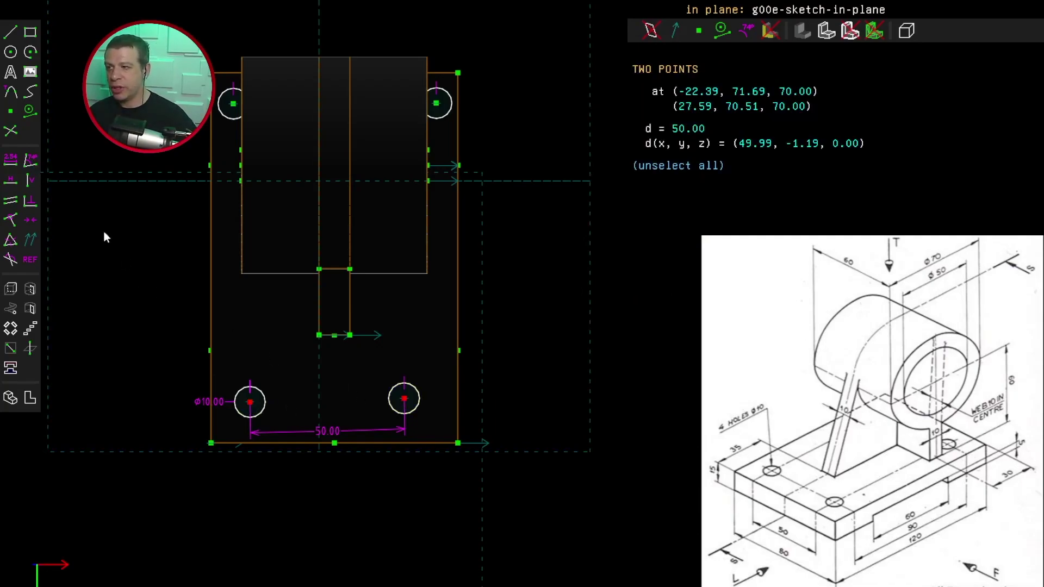
{"action": "left_click", "coordinate": [170, 287]}
{"action": "left_click", "coordinate": [233, 103]}
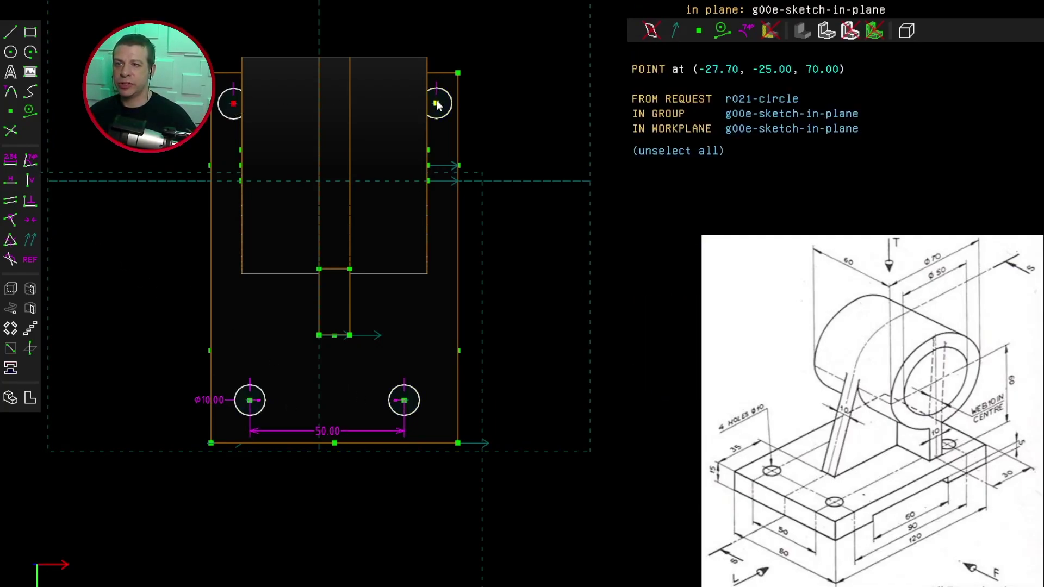
{"action": "left_click", "coordinate": [436, 103]}
{"action": "key", "text": "h"}
Dimension the two upper hole centres 50 apart
{"action": "left_click", "coordinate": [233, 103]}
{"action": "left_click", "coordinate": [437, 104]}
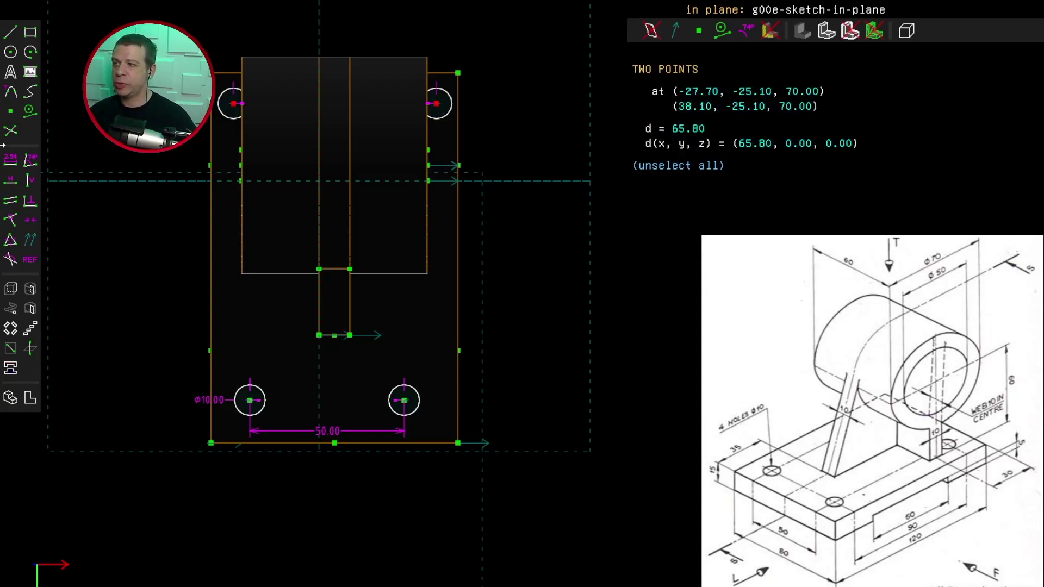
{"action": "left_click", "coordinate": [10, 160]}
{"action": "type", "text": "50"}
{"action": "key", "text": "Return"}
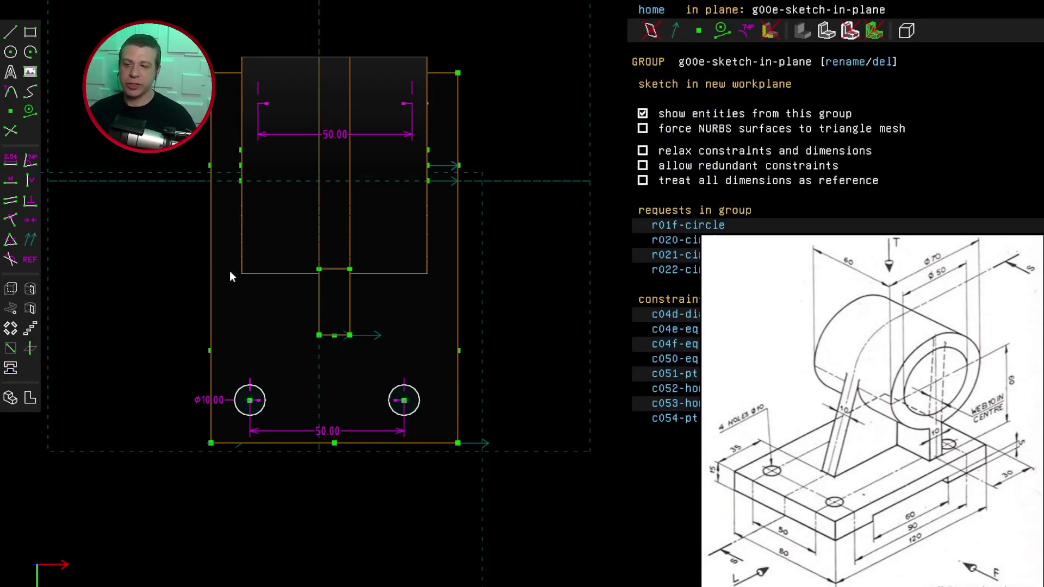
Align the left hole centres vertically, undoing the redundant right-side vertical constraint
{"action": "left_click", "coordinate": [258, 105]}
{"action": "left_click", "coordinate": [250, 401]}
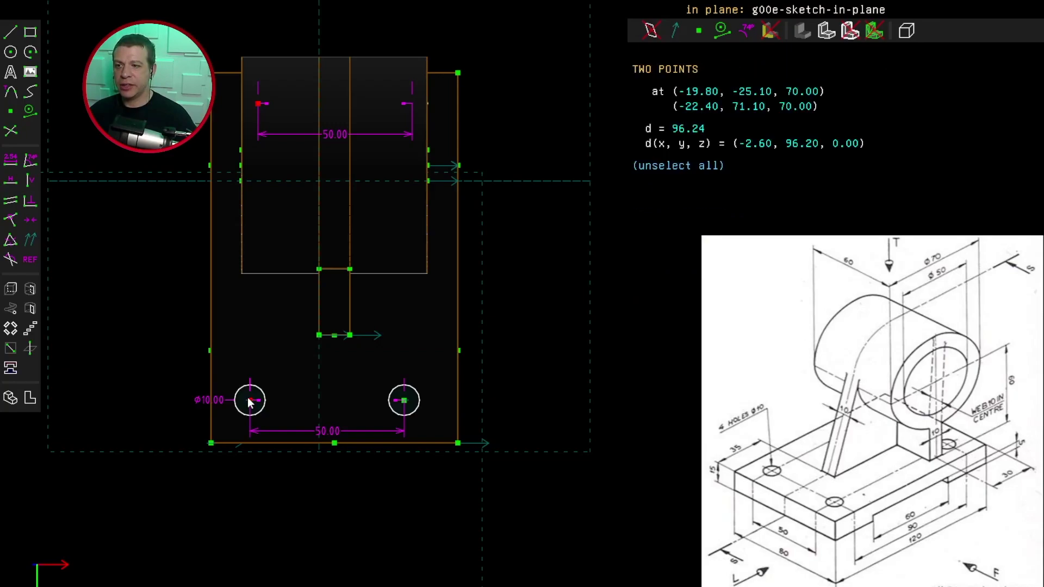
{"action": "left_click", "coordinate": [25, 181]}
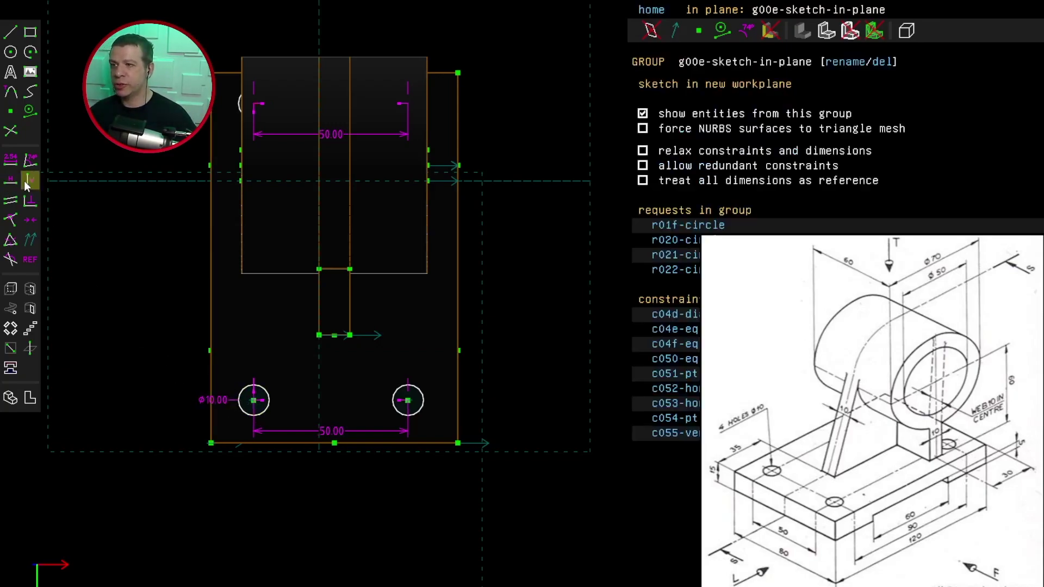
{"action": "left_click_drag", "start_coordinate": [407, 103], "coordinate": [412, 106]}
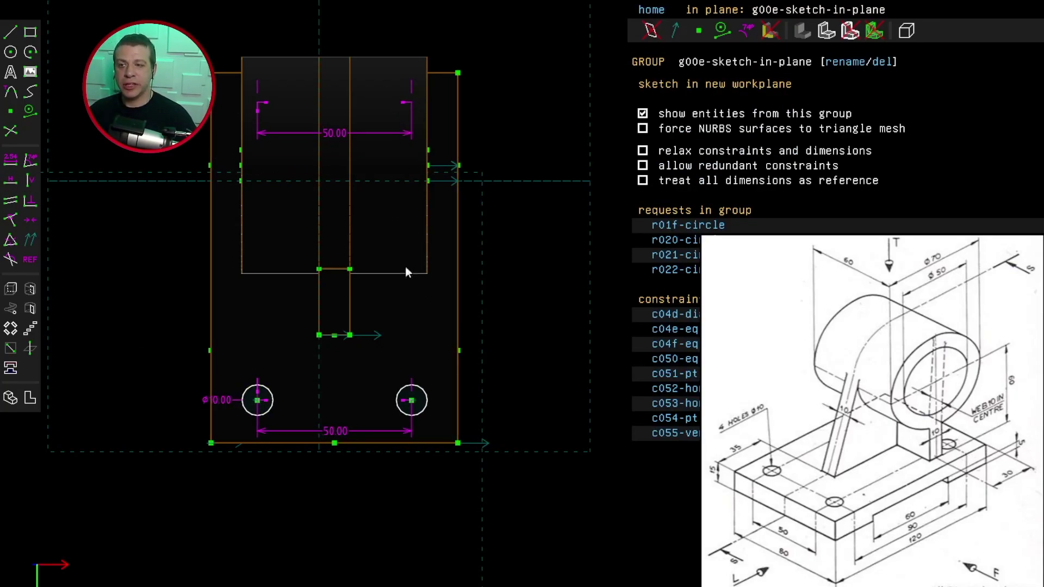
{"action": "left_click", "coordinate": [411, 103]}
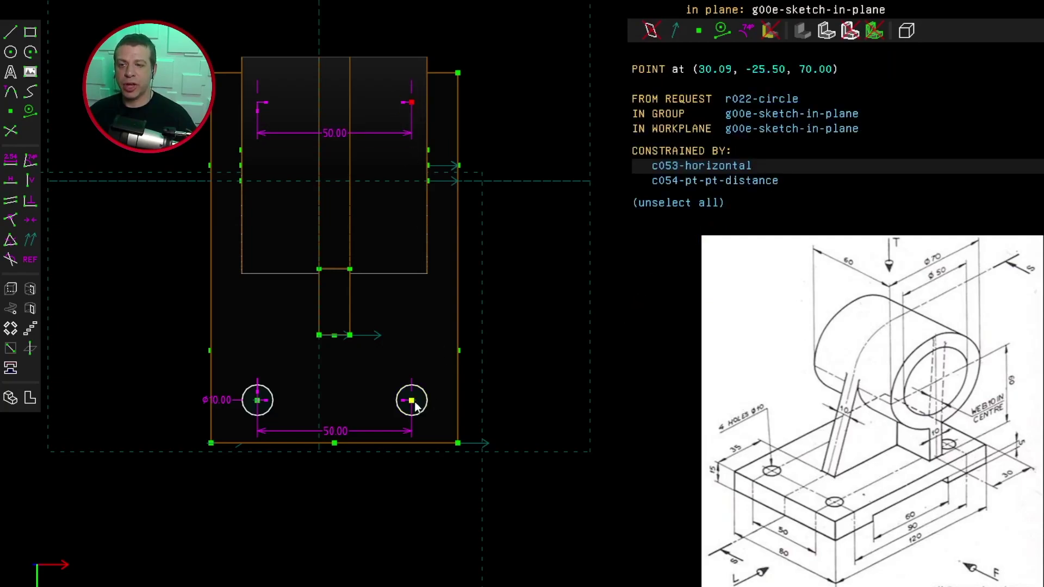
{"action": "left_click", "coordinate": [413, 401]}
{"action": "left_click", "coordinate": [29, 178]}
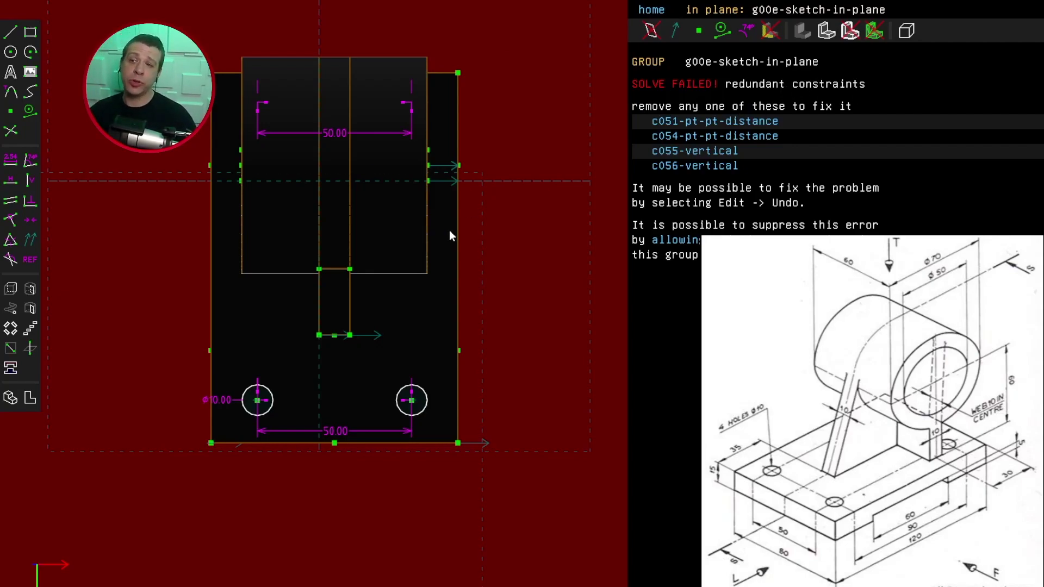
{"action": "key", "text": "ctrl+z"}
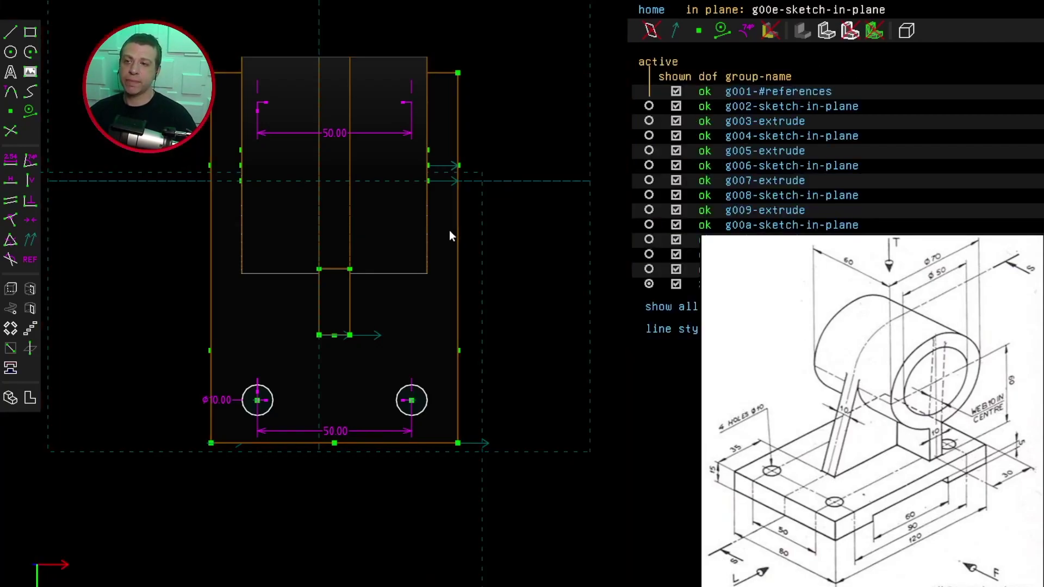
Dimension the right hole centre's distance from the base's right edge
{"action": "key", "text": "ctrl+z"}
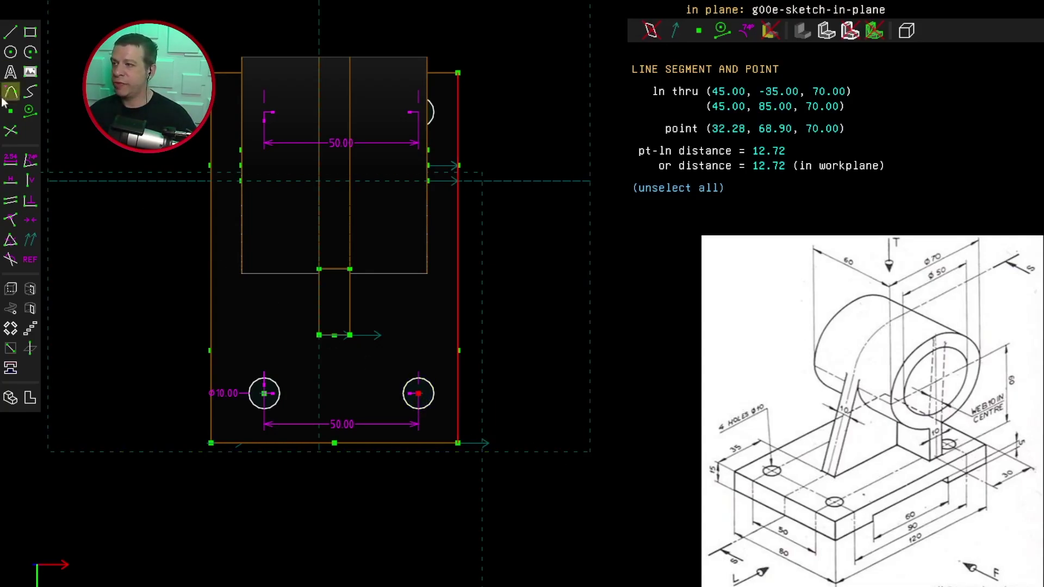
{"action": "left_click", "coordinate": [11, 159]}
{"action": "type", "text": "5"}
{"action": "key", "text": "Return"}
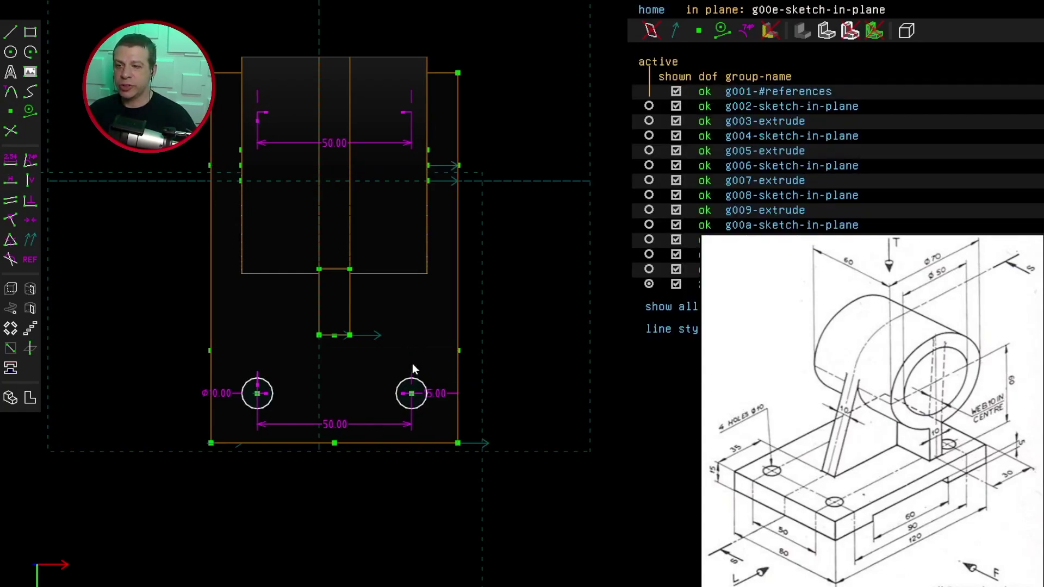
{"action": "mouse_move", "coordinate": [412, 393]}
{"action": "left_mouse_down"}
{"action": "mouse_move", "coordinate": [414, 357]}
{"action": "mouse_move", "coordinate": [412, 397]}
{"action": "left_mouse_up"}
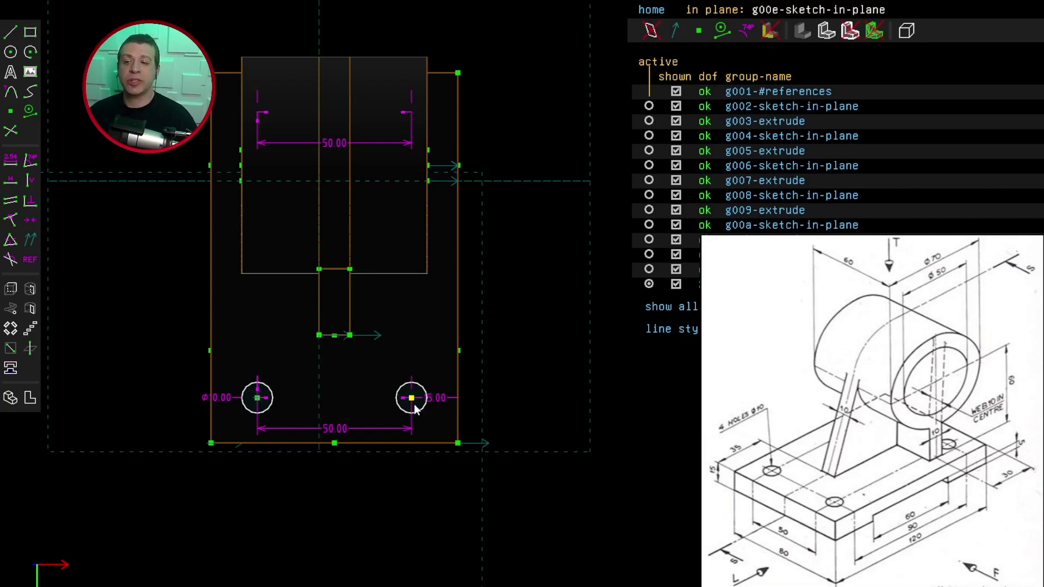
Dimension the lower-right hole 15 from the bottom edge and the upper-right hole from the top edge
{"action": "left_click", "coordinate": [412, 404]}
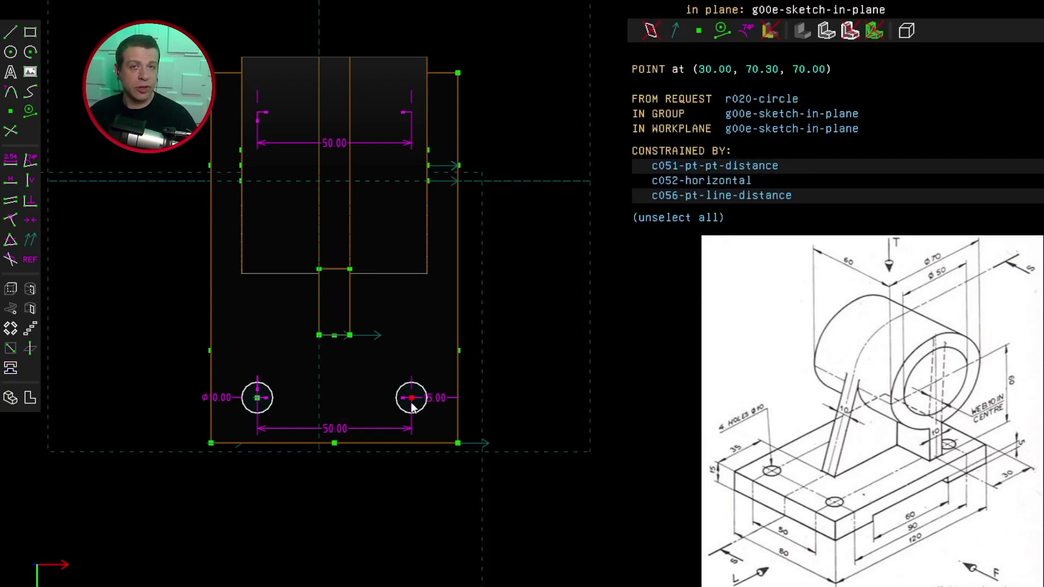
{"action": "left_click", "coordinate": [419, 443]}
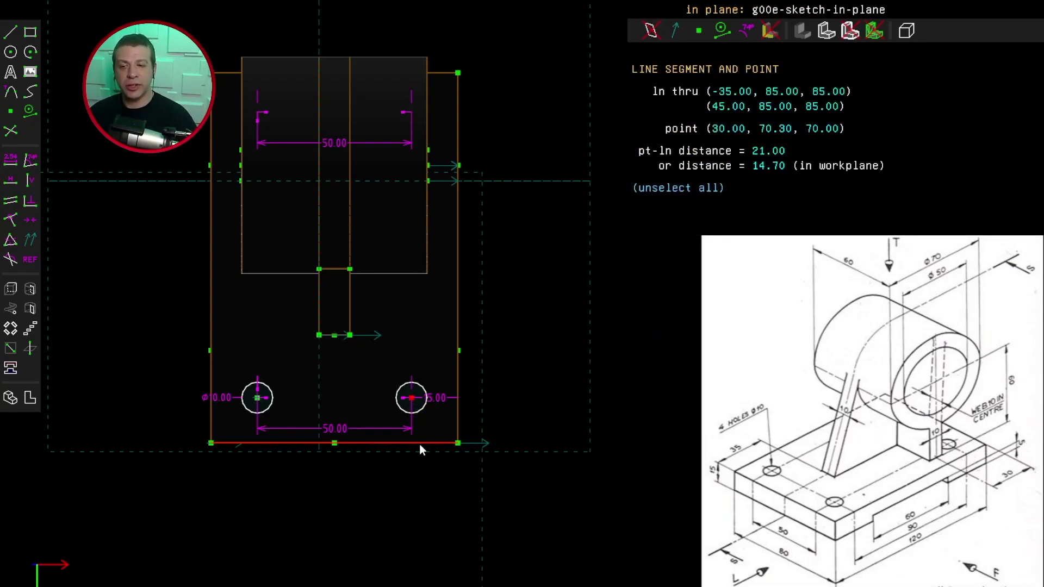
{"action": "left_click", "coordinate": [18, 167]}
{"action": "type", "text": "15"}
{"action": "key", "text": "Return"}
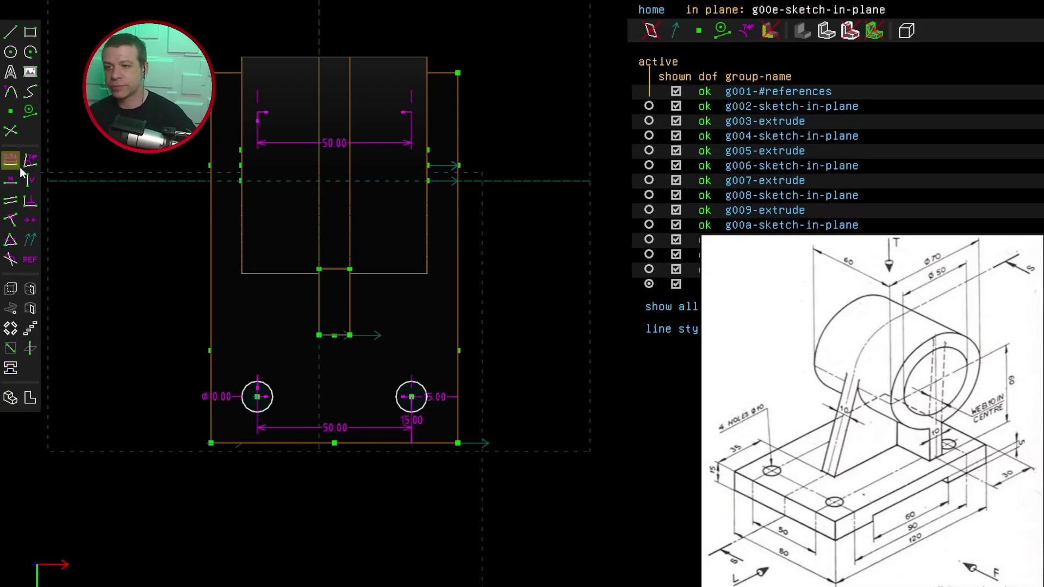
{"action": "left_click", "coordinate": [412, 112]}
{"action": "left_click", "coordinate": [437, 73]}
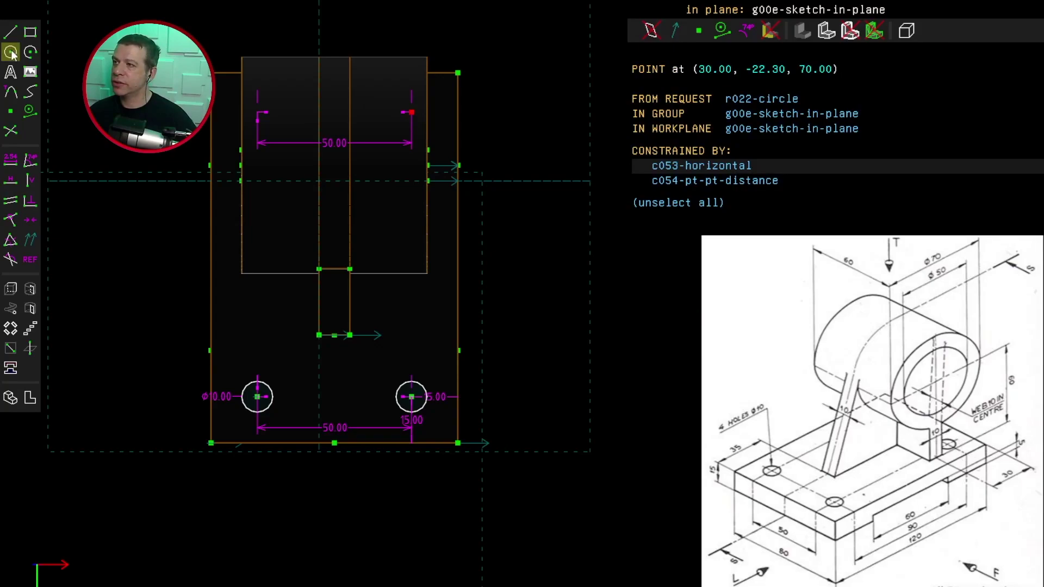
{"action": "left_click", "coordinate": [11, 159]}
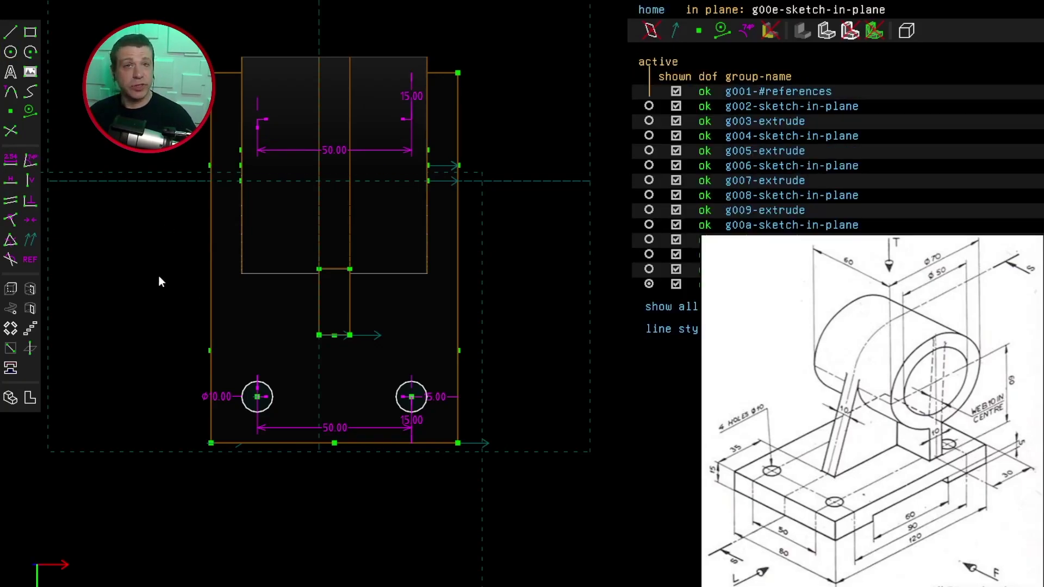
Extrude the hole circles in 3D as a new group set to difference
{"action": "left_click", "coordinate": [12, 289]}
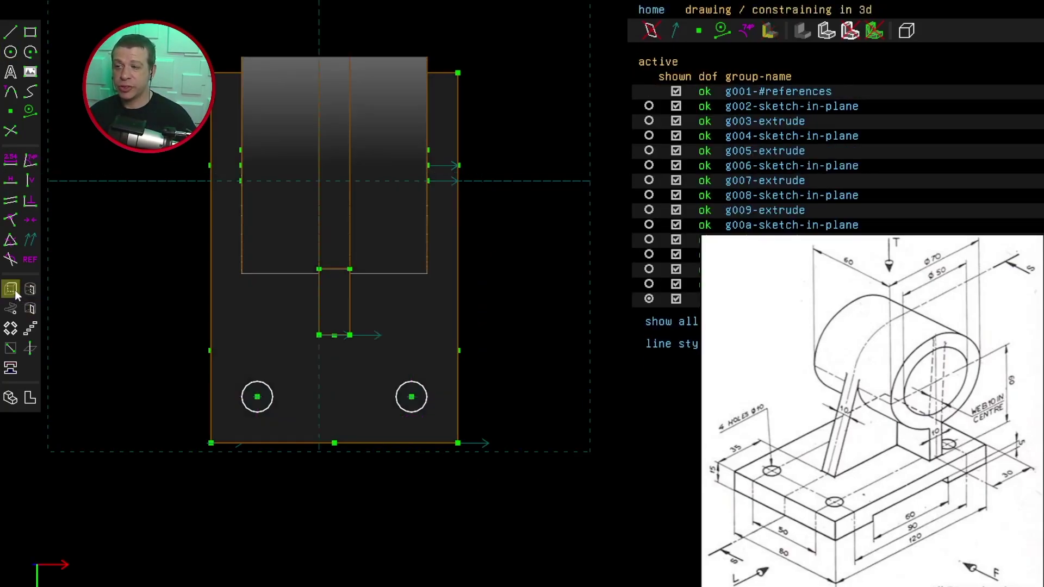
{"action": "key", "text": "shift+x"}
{"action": "mouse_move", "coordinate": [145, 325]}
{"action": "middle_mouse_down"}
{"action": "mouse_move", "coordinate": [318, 217]}
{"action": "mouse_move", "coordinate": [316, 205]}
{"action": "mouse_move", "coordinate": [325, 221]}
{"action": "middle_mouse_up"}
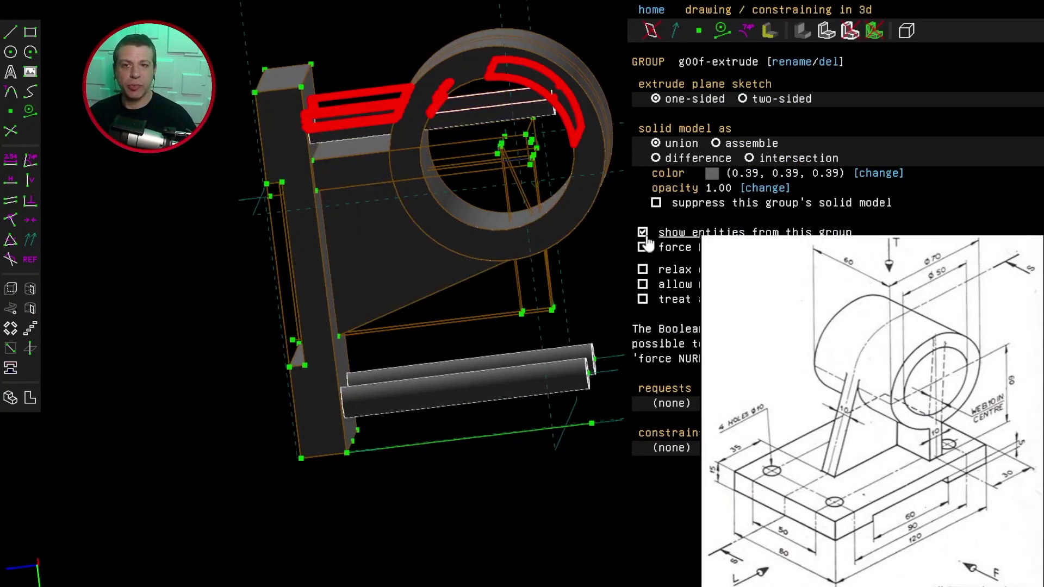
{"action": "left_click", "coordinate": [656, 158]}
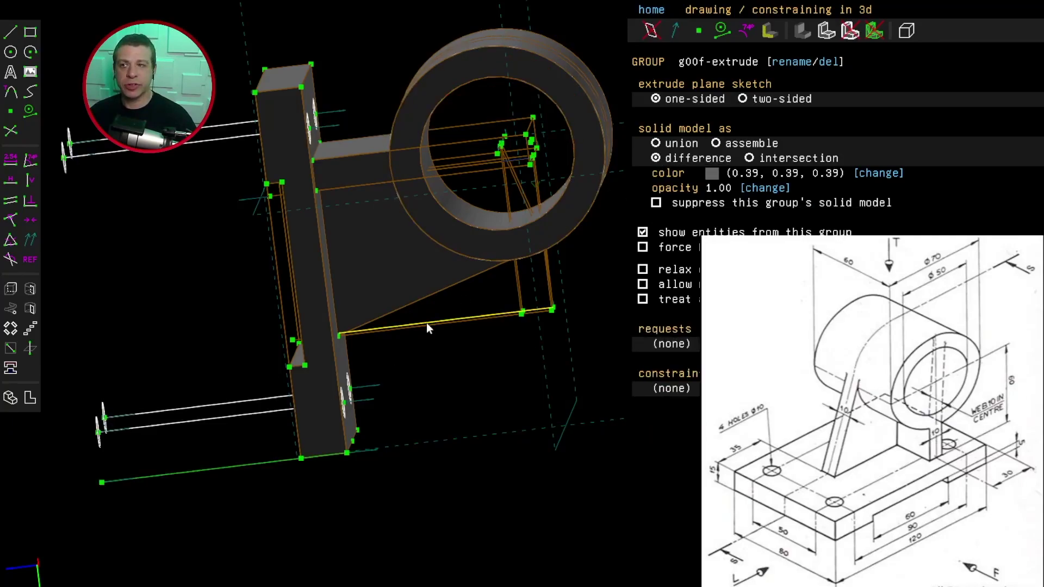
Constrain the hole cylinder's end point onto the base's top face
{"action": "mouse_move", "coordinate": [221, 339]}
{"action": "middle_mouse_down"}
{"action": "mouse_move", "coordinate": [228, 312]}
{"action": "mouse_move", "coordinate": [227, 328]}
{"action": "middle_mouse_up"}
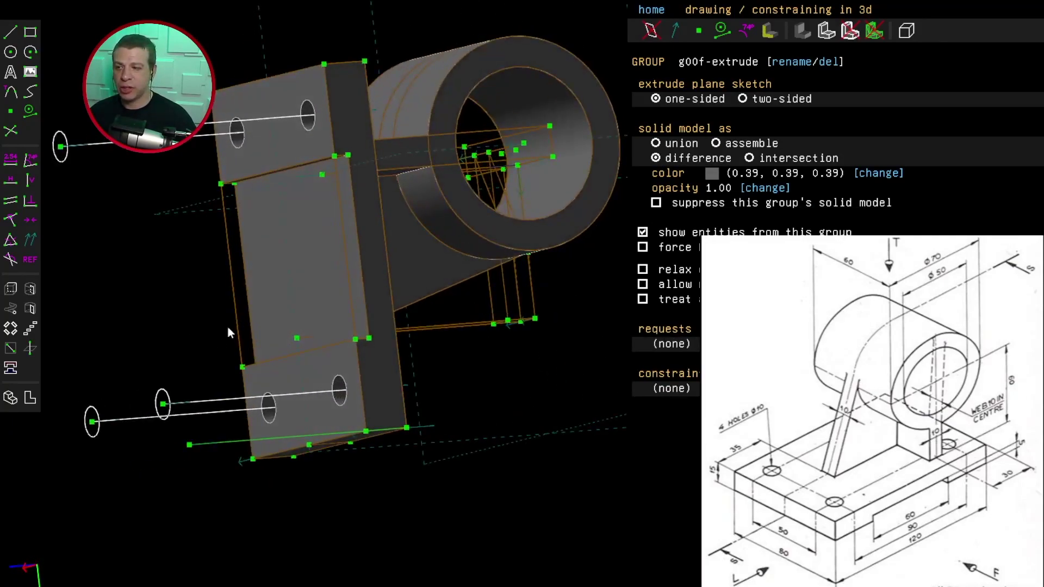
{"action": "left_click", "coordinate": [164, 404]}
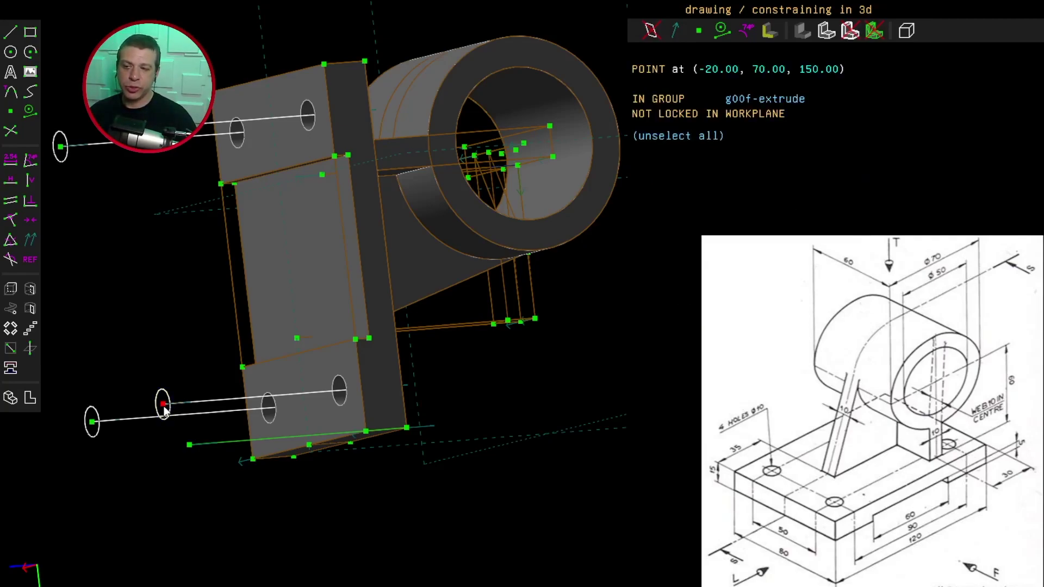
{"action": "left_click", "coordinate": [316, 367]}
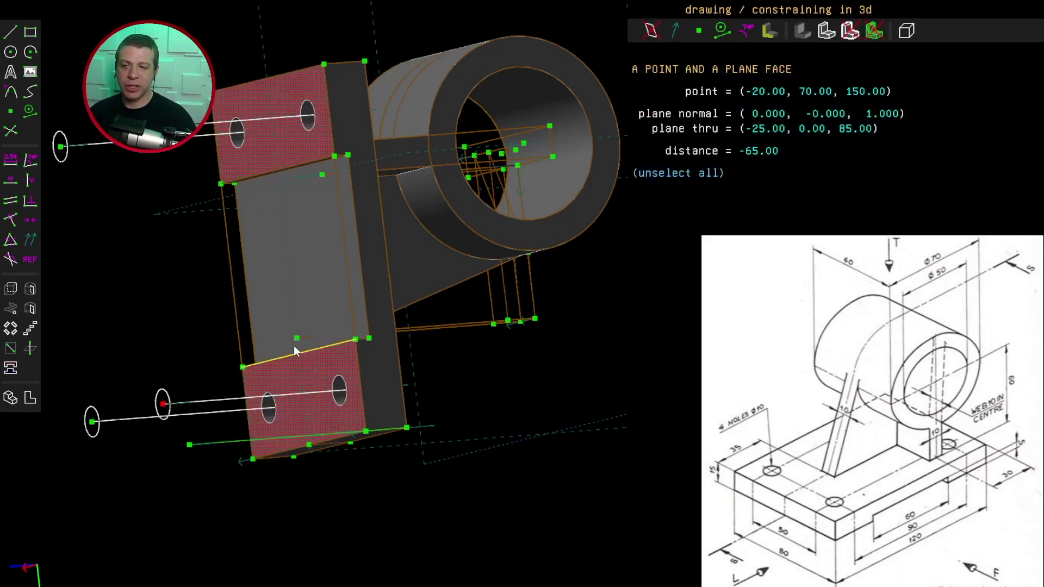
{"action": "key", "text": "Escape"}
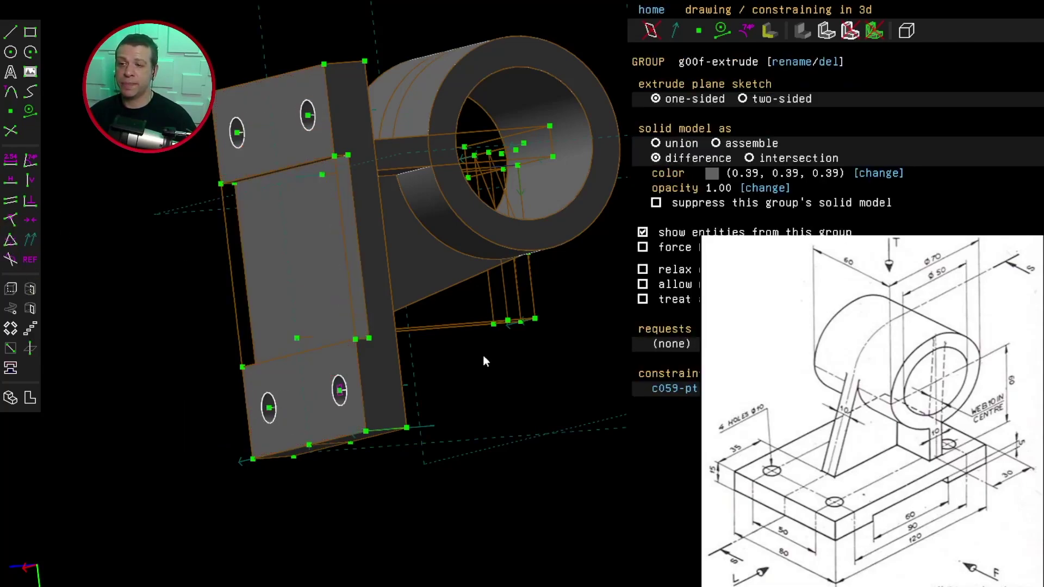
{"action": "middle_click_drag", "start_coordinate": [575, 397], "coordinate": [291, 249]}
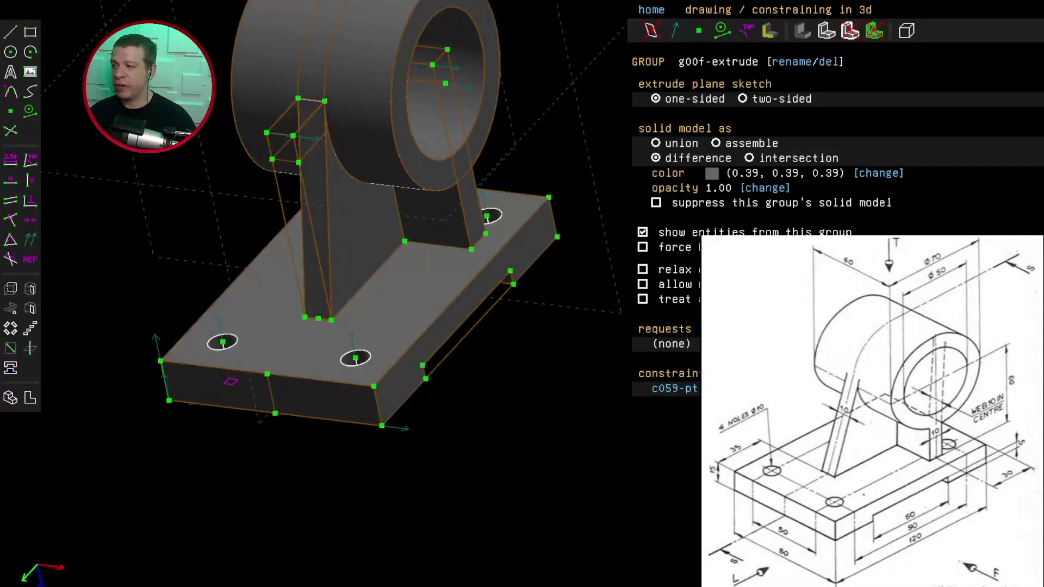
{"action": "left_click", "coordinate": [12, 399]}
{"action": "right_click_drag", "start_coordinate": [478, 400], "coordinate": [427, 476]}
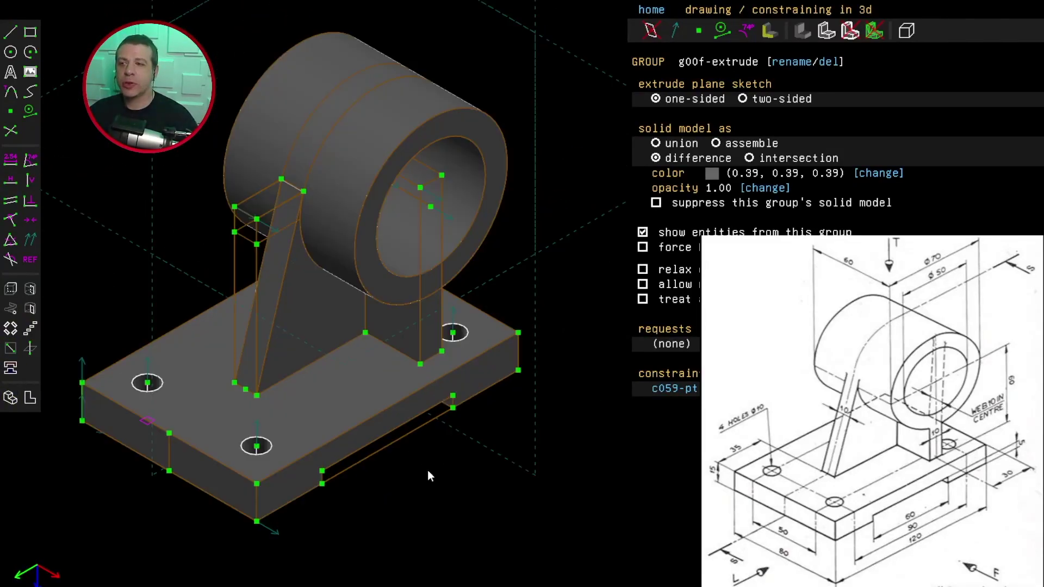